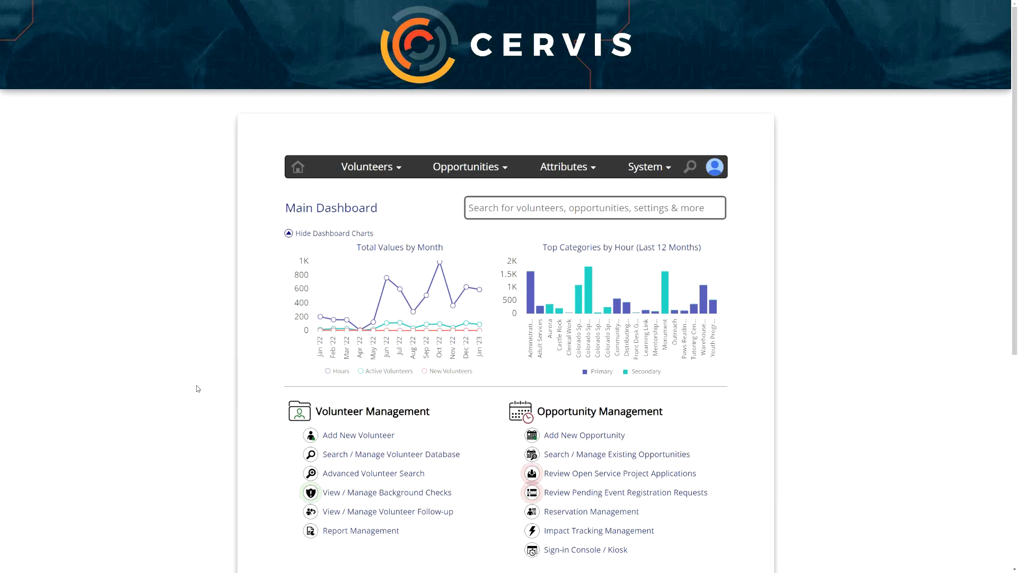
- Open award inventory management and look over the new award form and the existing award inventory
{"action": "scroll", "coordinate": [239, 378], "scroll_direction": "down", "scroll_amount": 2}
{"action": "scroll", "coordinate": [250, 374], "scroll_direction": "down", "scroll_amount": 2}
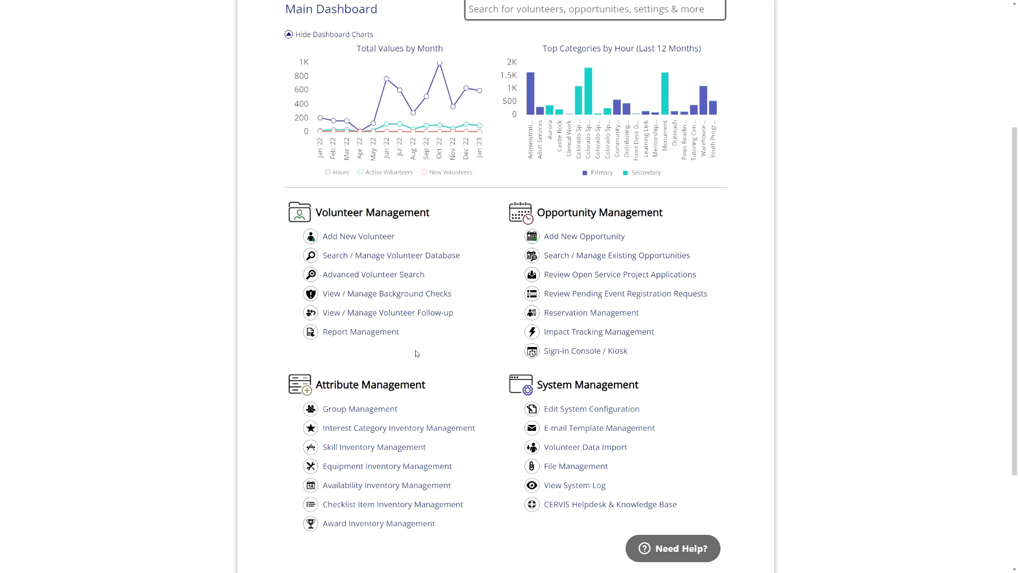
{"action": "left_click", "coordinate": [366, 525]}
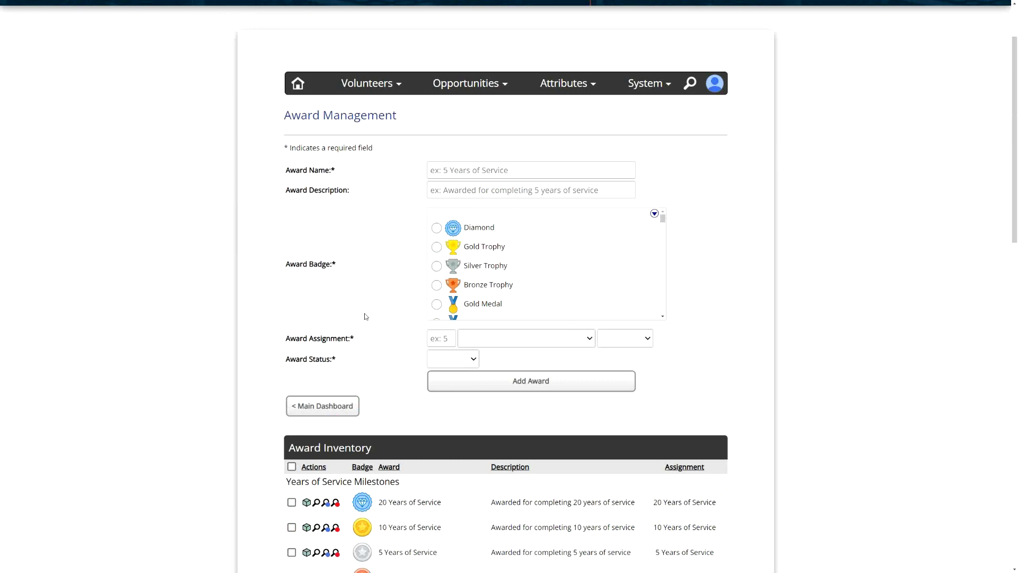
{"action": "scroll", "coordinate": [366, 318], "scroll_direction": "down", "scroll_amount": 2}
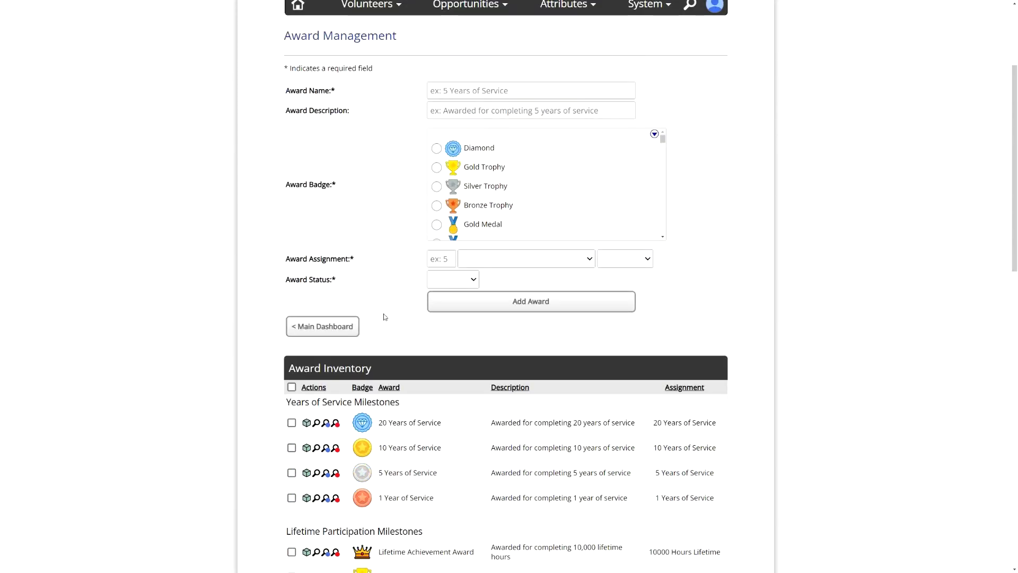
{"action": "scroll", "coordinate": [385, 316], "scroll_direction": "up", "scroll_amount": 2}
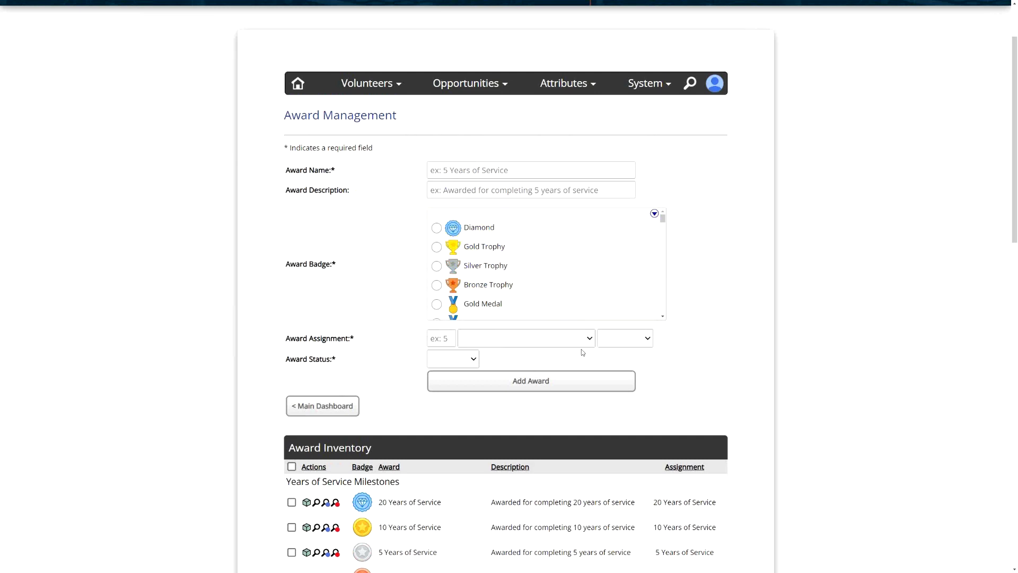
{"action": "left_click", "coordinate": [462, 172]}
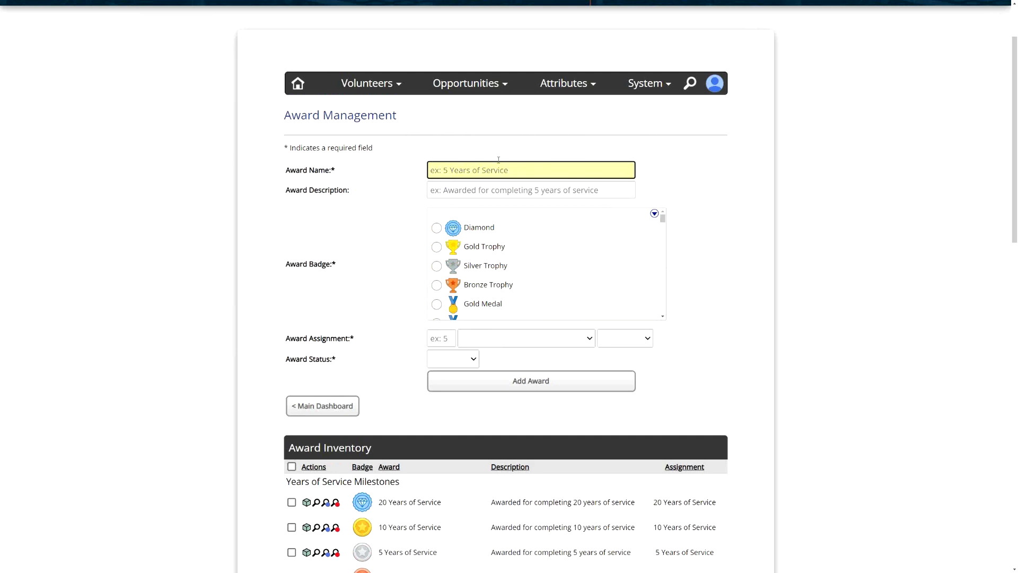
{"action": "type", "text": "5 Years"}
{"action": "key", "text": "BackSpace"}
{"action": "key", "text": "BackSpace"}
{"action": "key", "text": "BackSpace"}
{"action": "key", "text": "BackSpace"}
{"action": "key", "text": "BackSpace"}
{"action": "type", "text": "Years"}
{"action": "key", "text": "ctrl+a"}
{"action": "key", "text": "BackSpace"}
{"action": "left_click", "coordinate": [459, 192]}
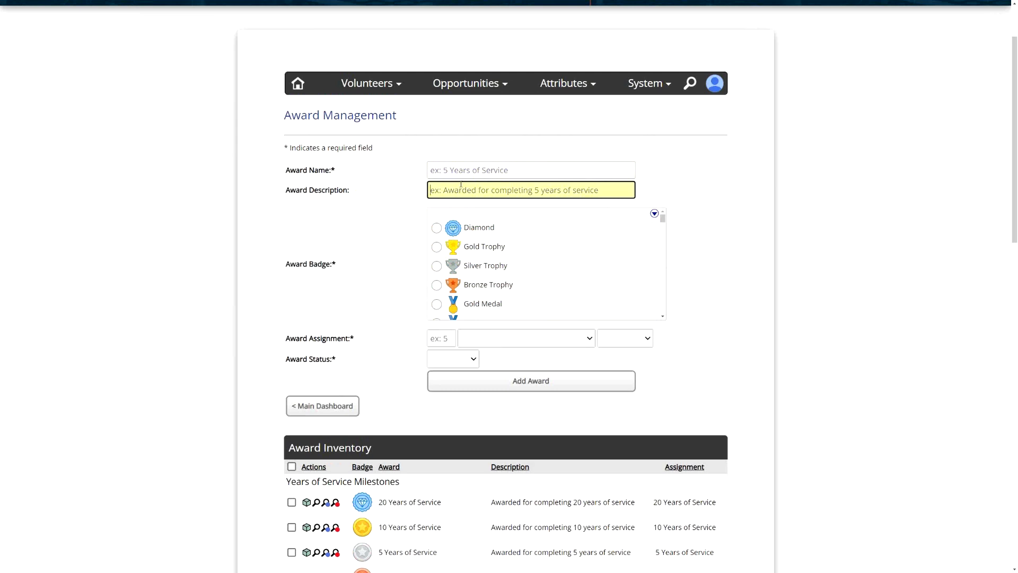
{"action": "left_click", "coordinate": [461, 173]}
{"action": "left_click", "coordinate": [464, 187]}
{"action": "left_click", "coordinate": [467, 172]}
{"action": "left_click", "coordinate": [472, 186]}
{"action": "left_click", "coordinate": [474, 172]}
{"action": "left_click", "coordinate": [484, 190]}
{"action": "left_click", "coordinate": [489, 172]}
{"action": "left_click", "coordinate": [492, 189]}
{"action": "left_click", "coordinate": [393, 237]}
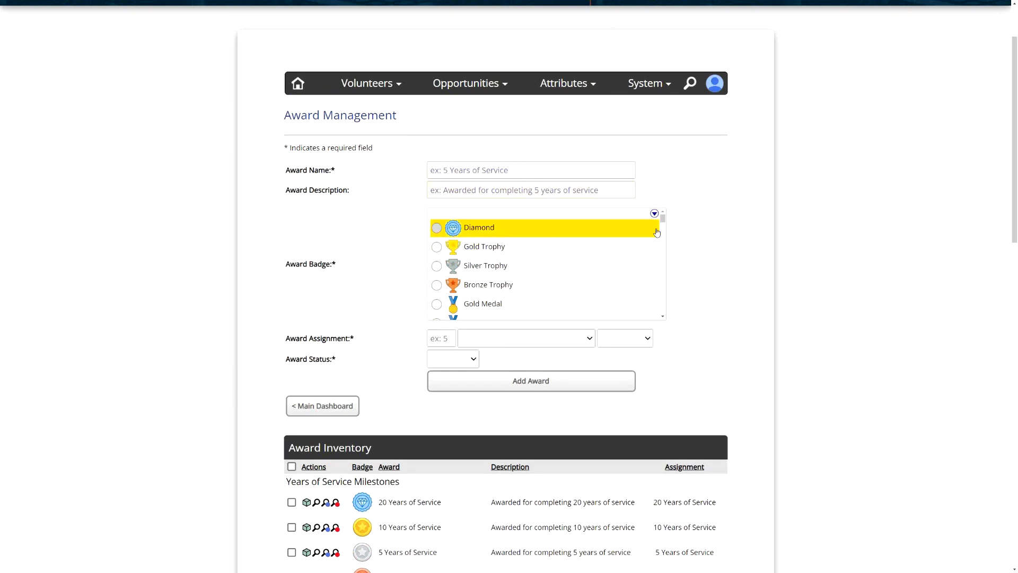
- Browse the list of available award badges in the new award form
{"action": "mouse_move", "coordinate": [662, 218]}
{"action": "left_mouse_down"}
{"action": "mouse_move", "coordinate": [667, 334]}
{"action": "mouse_move", "coordinate": [654, 202]}
{"action": "left_mouse_up"}
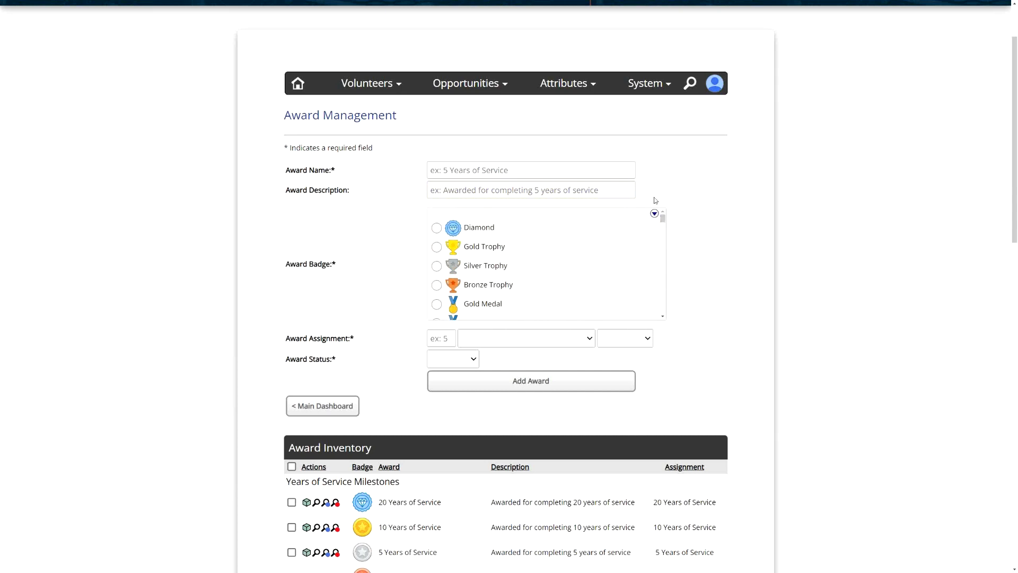
{"action": "scroll", "coordinate": [540, 242], "scroll_direction": "down", "scroll_amount": 5}
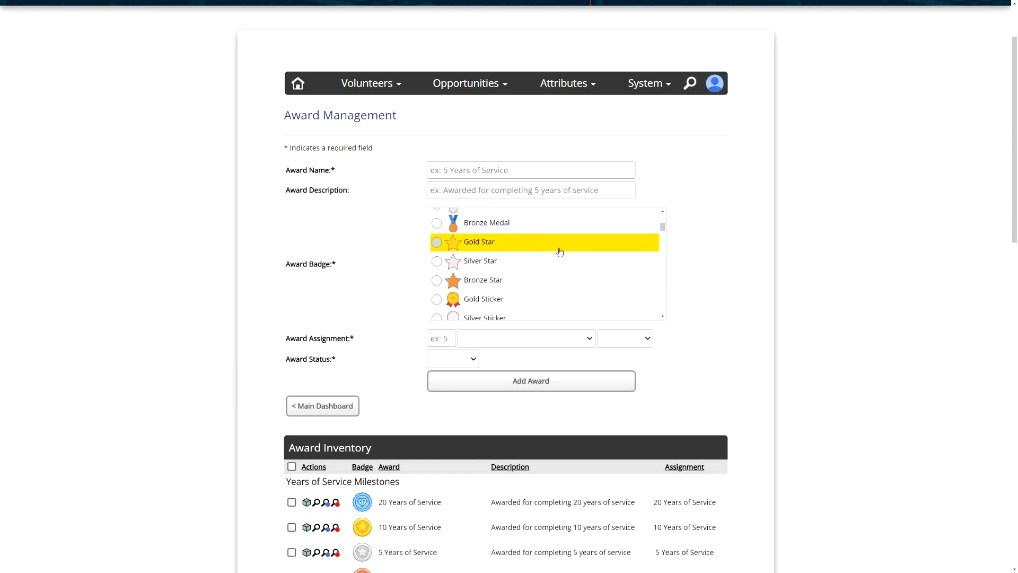
{"action": "left_click_drag", "start_coordinate": [665, 230], "coordinate": [662, 258]}
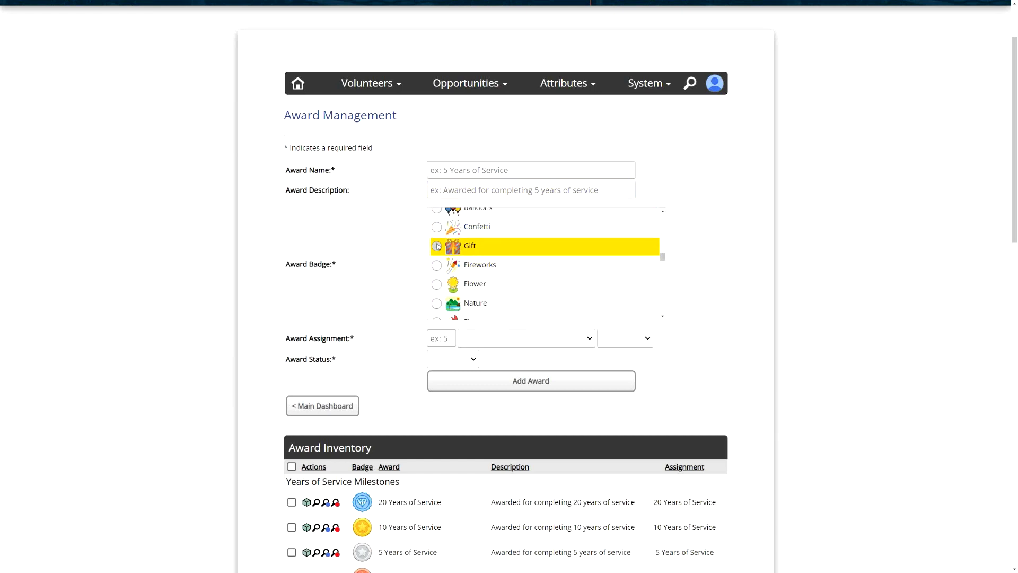
{"action": "scroll", "coordinate": [391, 249], "scroll_direction": "down", "scroll_amount": 2}
- Set the award assignment type to Manual
{"action": "left_click_drag", "start_coordinate": [370, 259], "coordinate": [304, 256]}
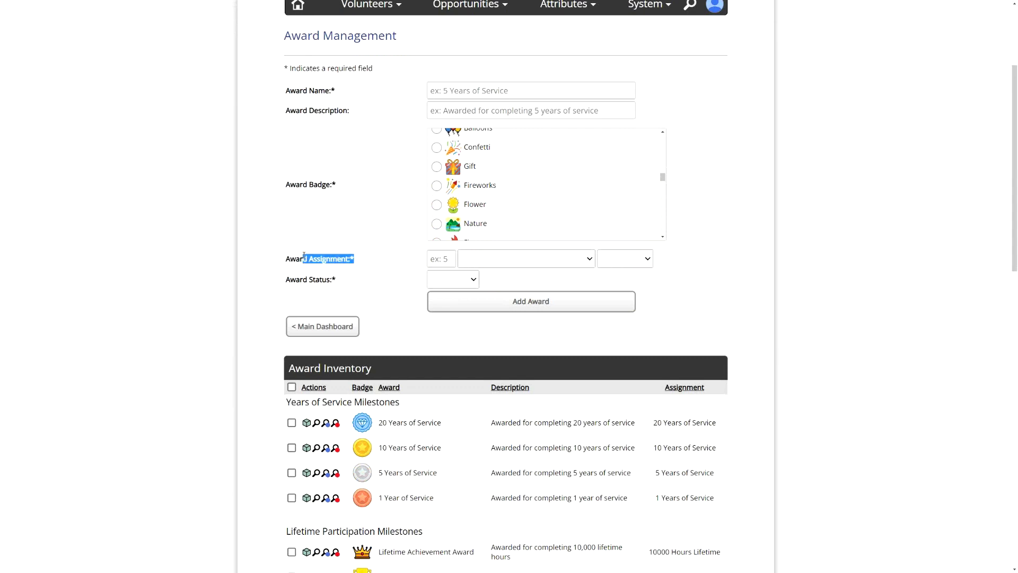
{"action": "left_click", "coordinate": [371, 263]}
{"action": "left_click", "coordinate": [630, 267]}
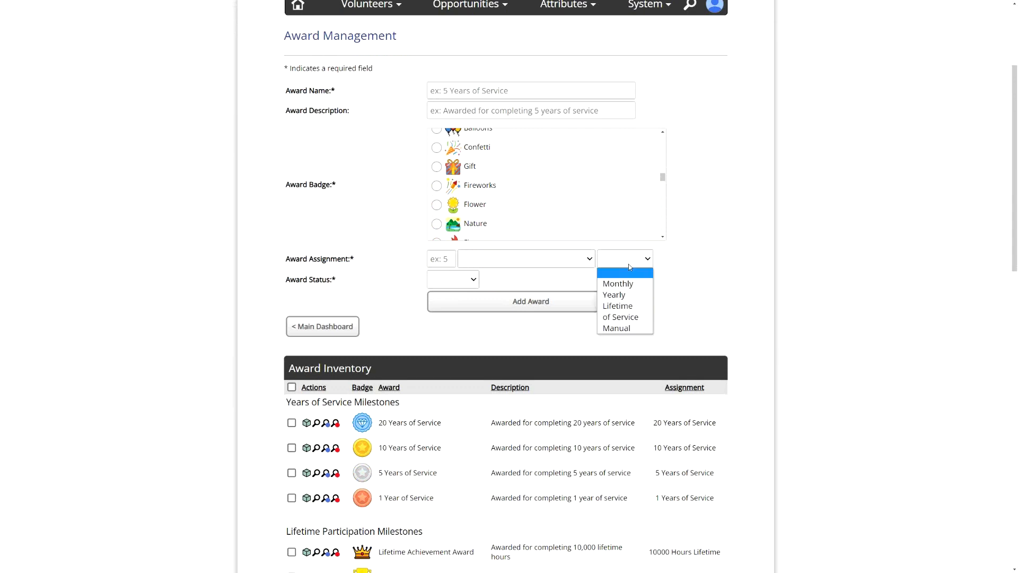
{"action": "left_click", "coordinate": [635, 261]}
{"action": "left_click", "coordinate": [632, 265]}
{"action": "left_click", "coordinate": [617, 328]}
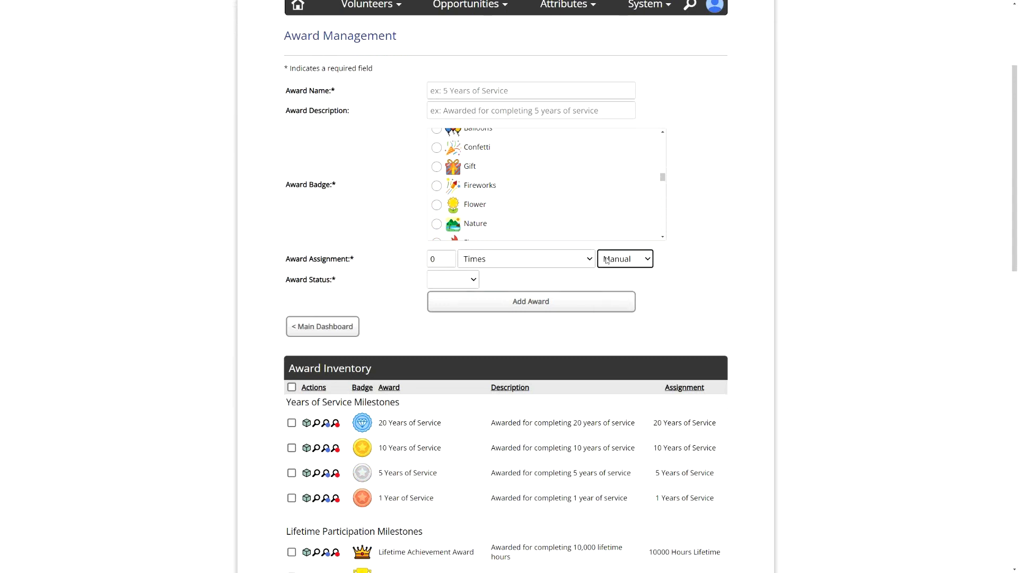
{"action": "left_click", "coordinate": [391, 266]}
- Switch the manual assignment's unit to Hours, return it to Times, and view the impact unit options
{"action": "left_click", "coordinate": [636, 264]}
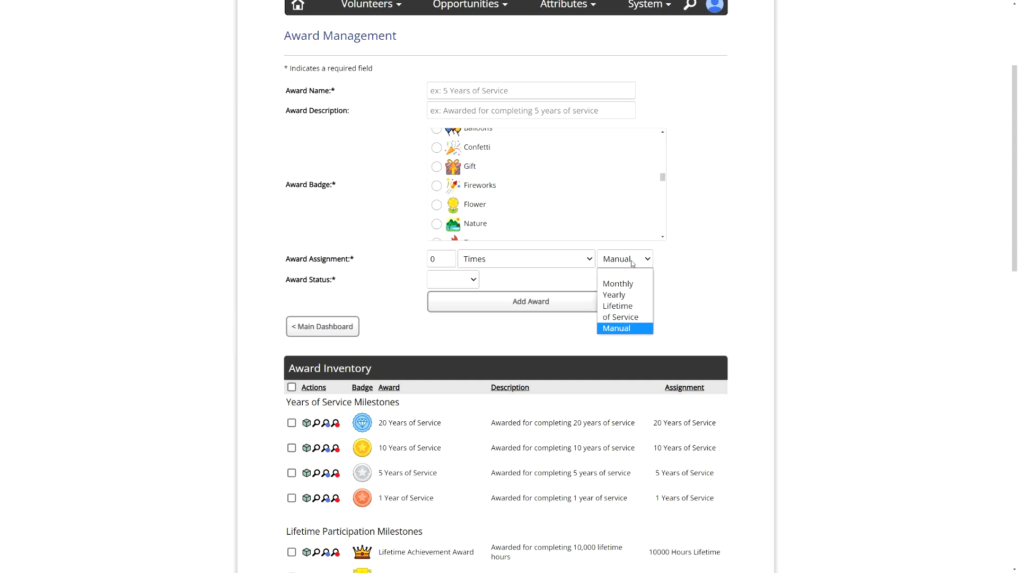
{"action": "left_click", "coordinate": [519, 266]}
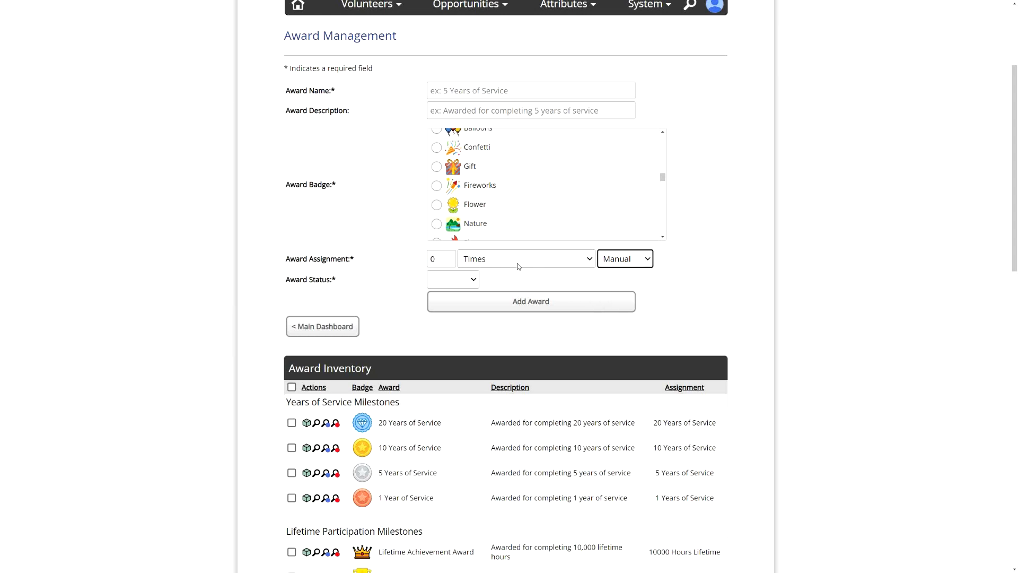
{"action": "left_click", "coordinate": [517, 263]}
{"action": "left_click", "coordinate": [489, 282]}
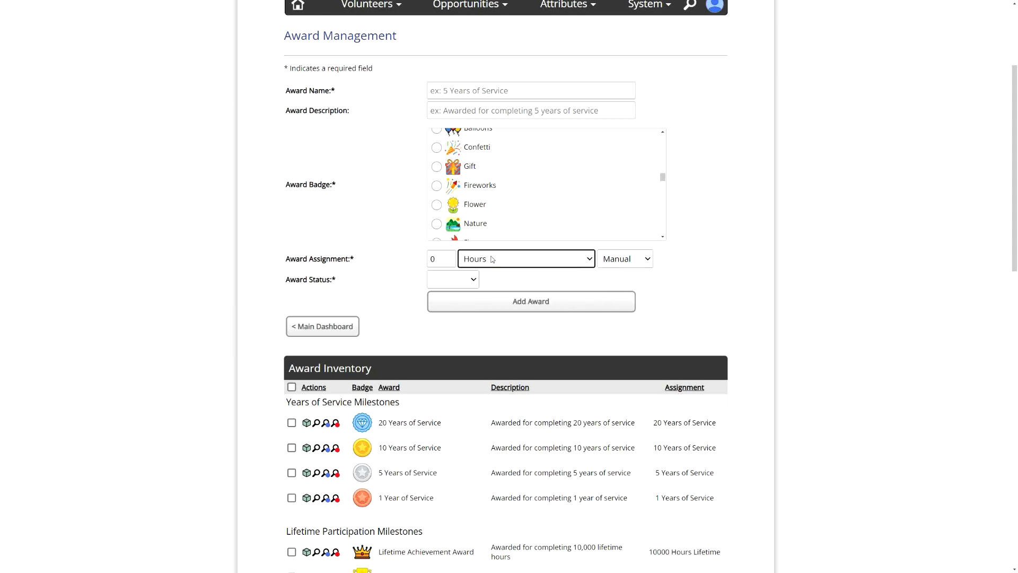
{"action": "left_click", "coordinate": [513, 260]}
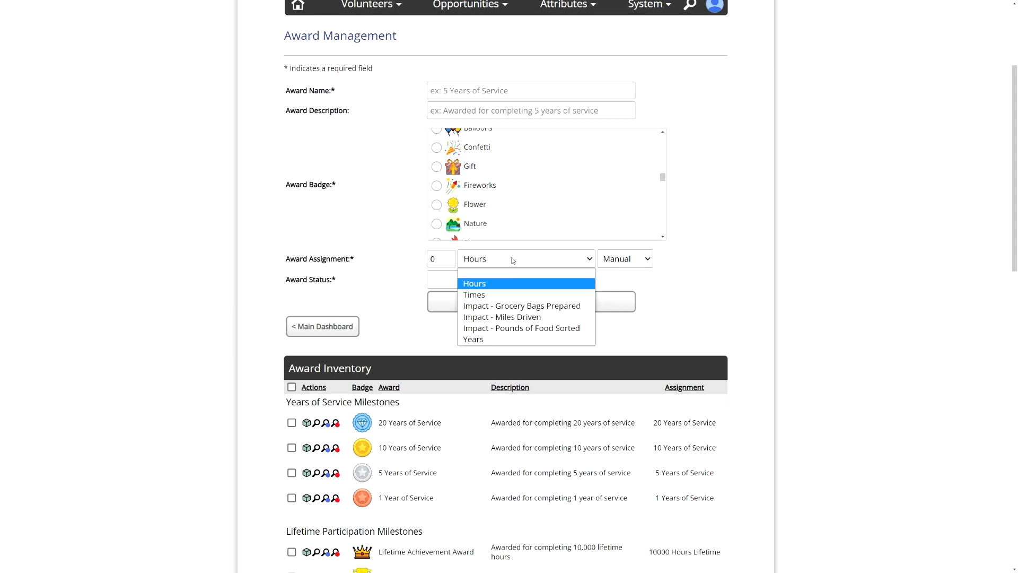
{"action": "left_click", "coordinate": [485, 294]}
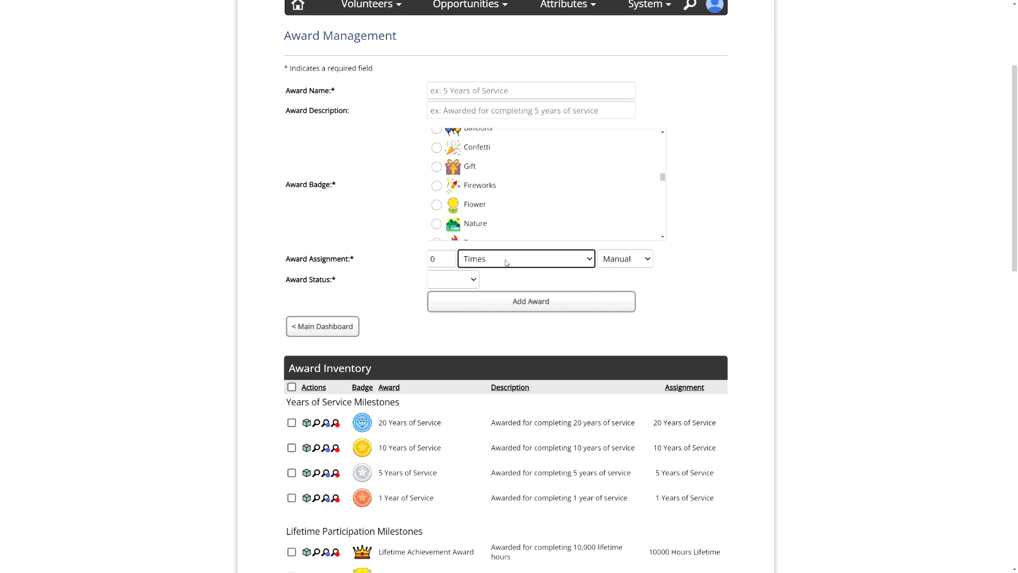
{"action": "left_click", "coordinate": [526, 260]}
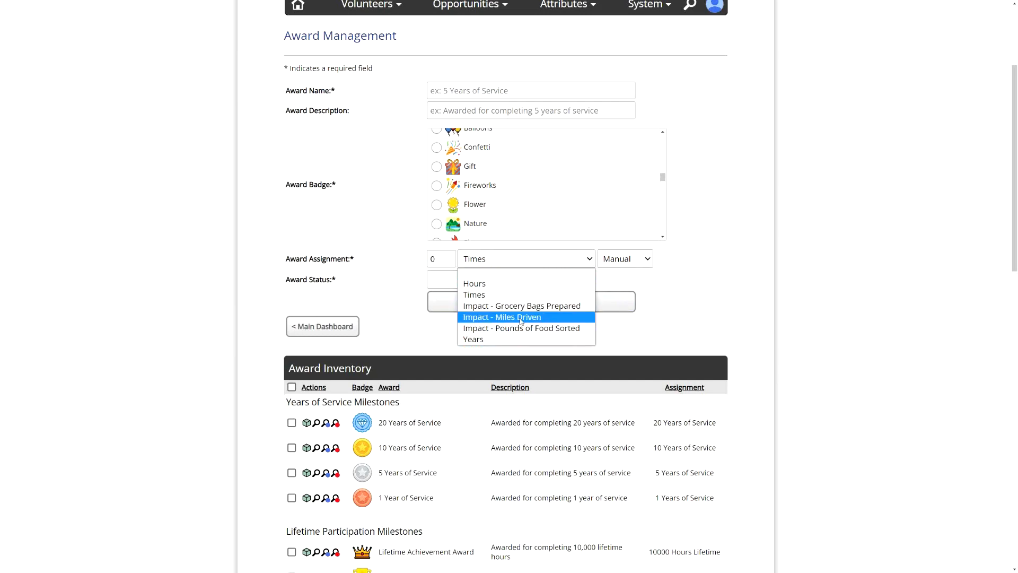
- Return to the main dashboard and reopen award inventory management with a blank form
{"action": "left_click", "coordinate": [344, 327]}
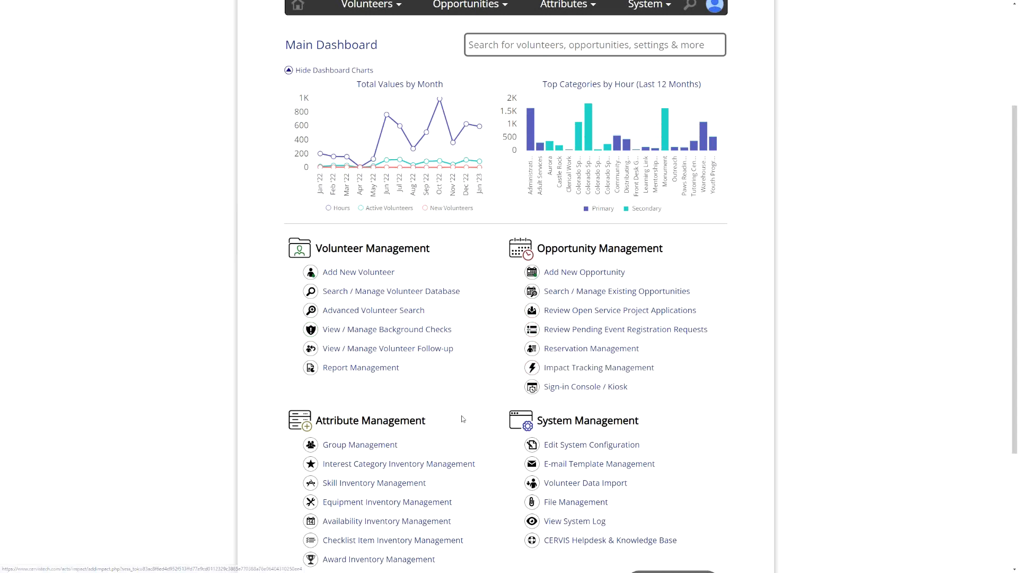
{"action": "scroll", "coordinate": [374, 481], "scroll_direction": "down", "scroll_amount": 2}
{"action": "left_click", "coordinate": [374, 482]}
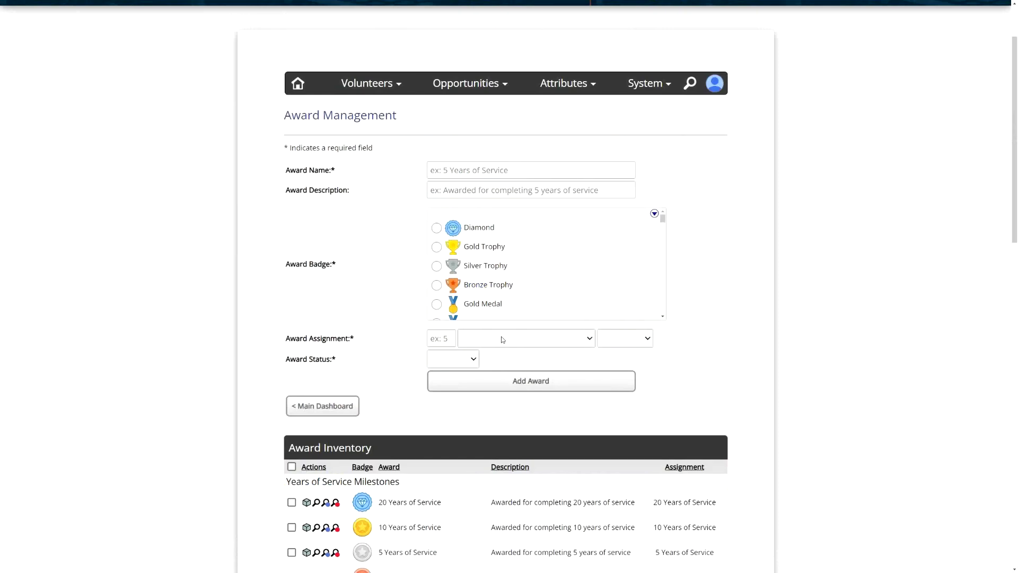
- Set the award assignment unit to Years and name the award 5 Years of Service
{"action": "left_click", "coordinate": [523, 340]}
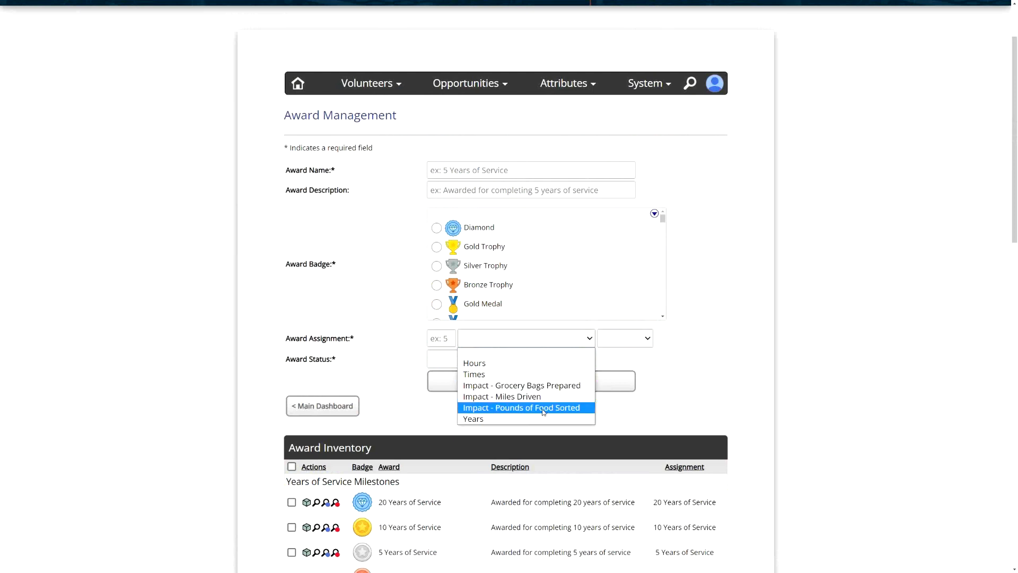
{"action": "left_click", "coordinate": [484, 418]}
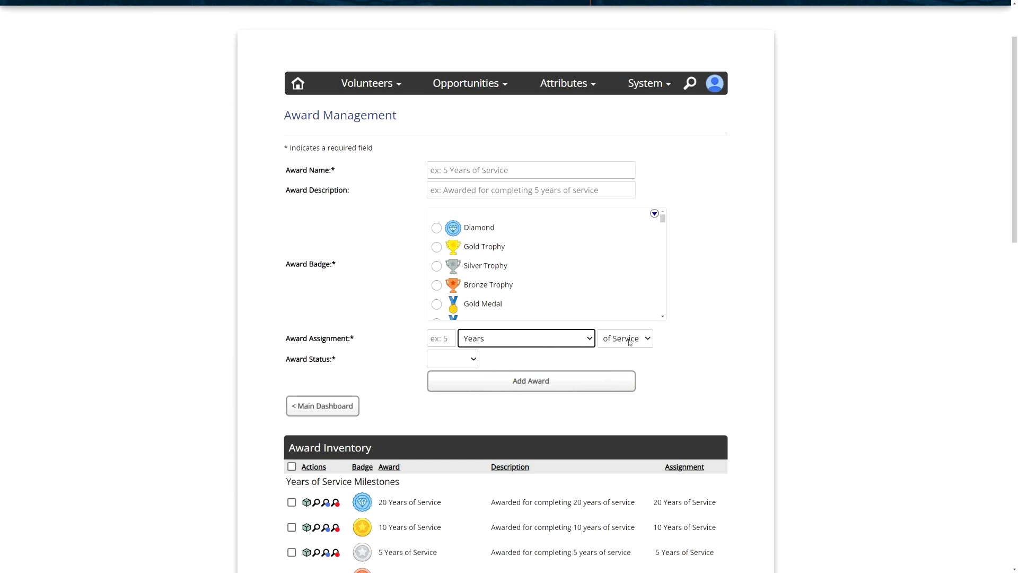
{"action": "left_click", "coordinate": [473, 170]}
{"action": "left_click", "coordinate": [471, 190]}
{"action": "left_click", "coordinate": [478, 172]}
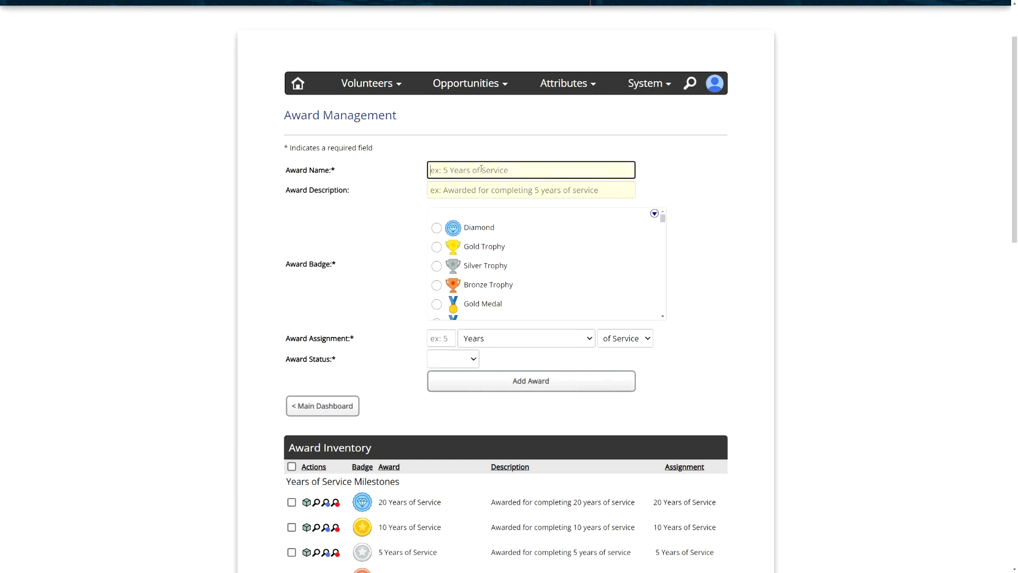
{"action": "type", "text": "5 Years of Service"}
{"action": "left_click", "coordinate": [444, 182]}
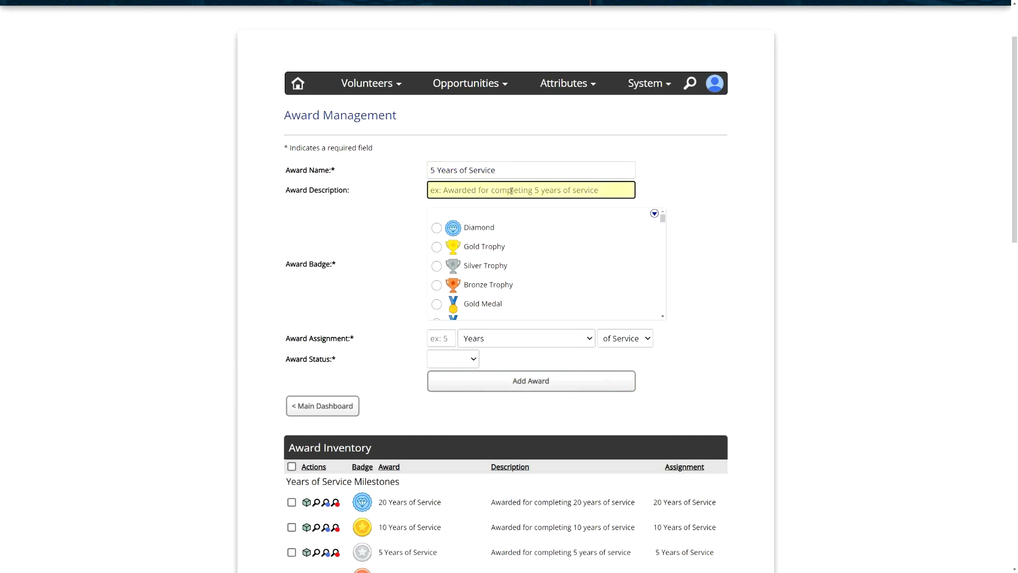
- Choose the Diamond badge for the award and set the assignment amount to 5
{"action": "left_click", "coordinate": [480, 232]}
{"action": "left_click", "coordinate": [434, 337]}
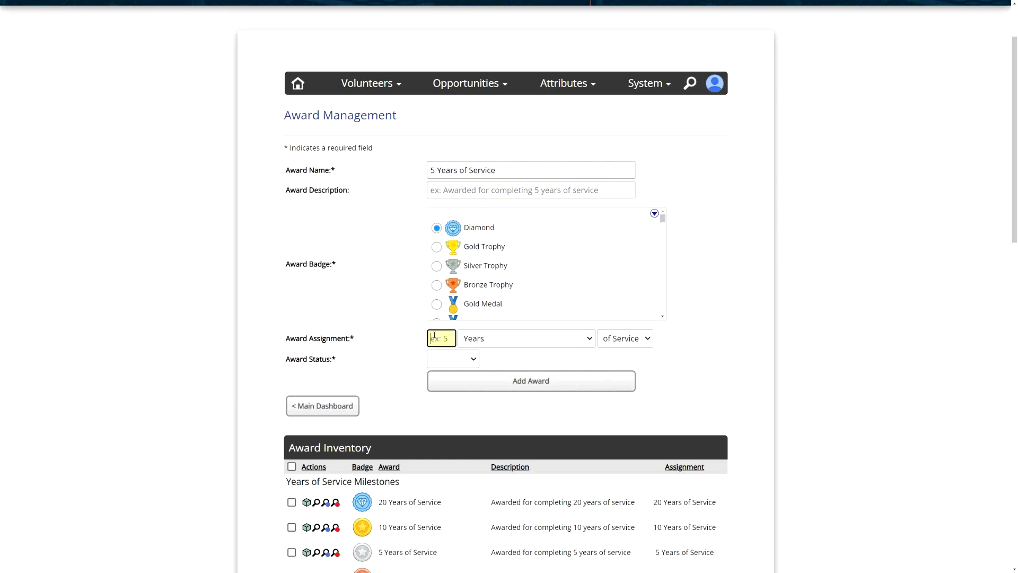
{"action": "type", "text": "5"}
{"action": "left_click", "coordinate": [397, 342]}
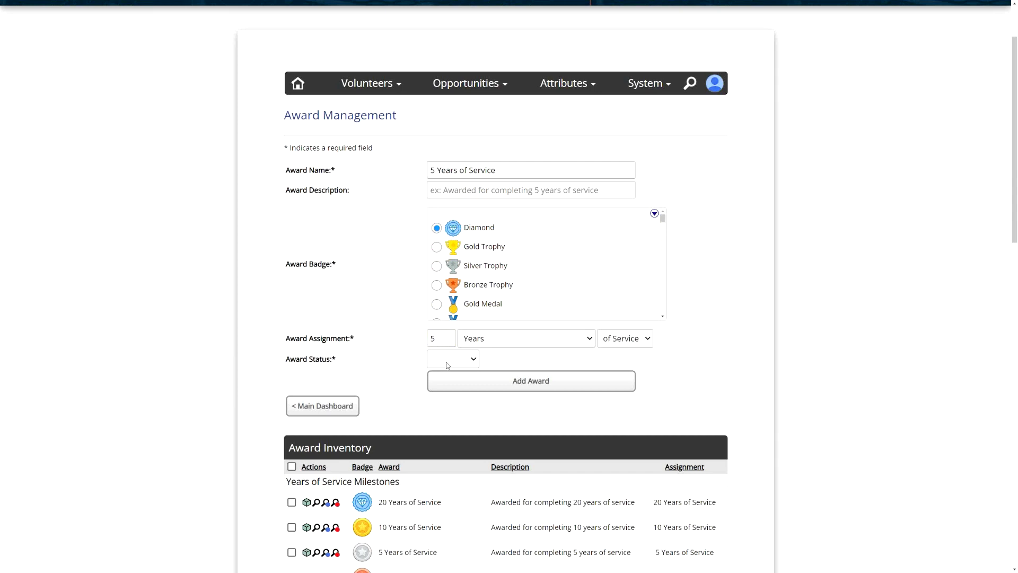
- Set the award status to Enabled
{"action": "triple_click", "coordinate": [334, 359]}
{"action": "left_click", "coordinate": [454, 360]}
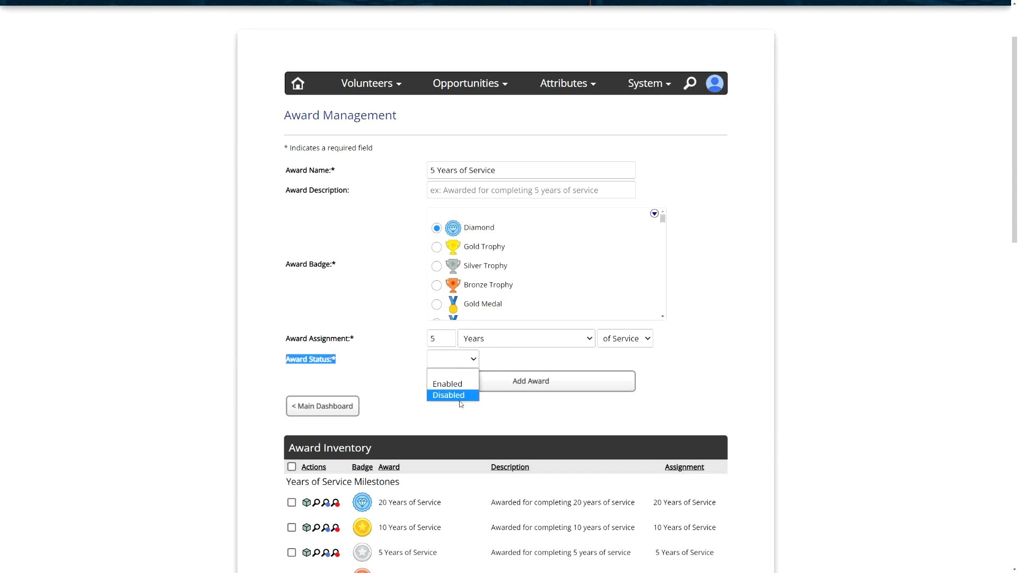
{"action": "left_click", "coordinate": [458, 384]}
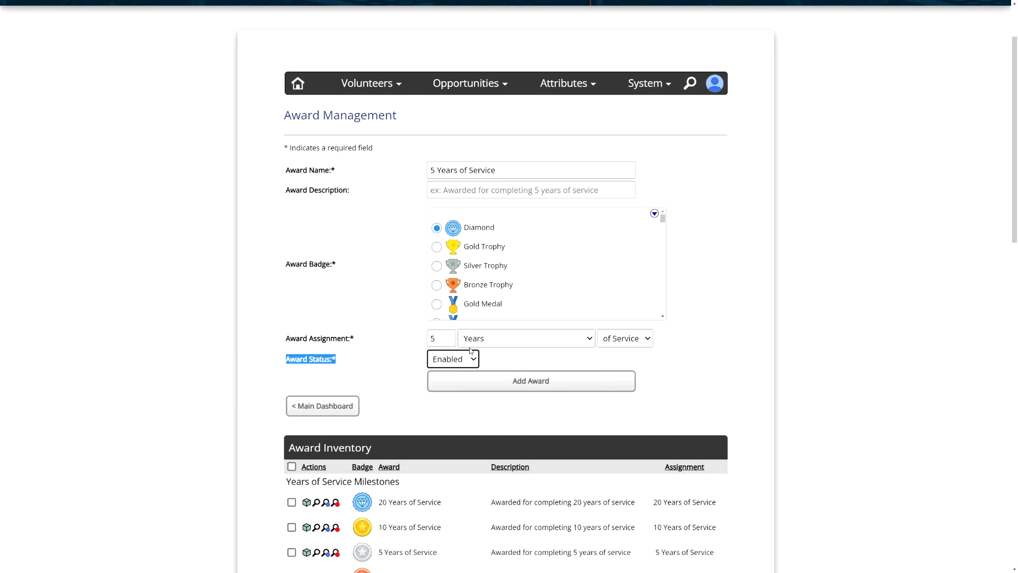
- Switch the award status to Disabled and back to Enabled
{"action": "left_click", "coordinate": [408, 366]}
{"action": "left_click", "coordinate": [451, 366]}
{"action": "left_click", "coordinate": [448, 395]}
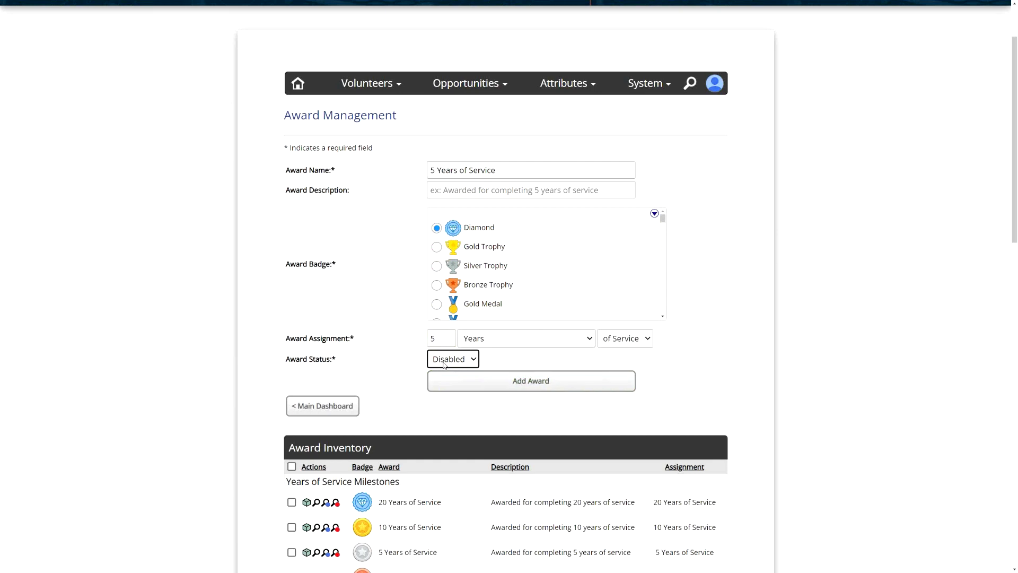
{"action": "left_click", "coordinate": [444, 365]}
{"action": "left_click", "coordinate": [446, 381]}
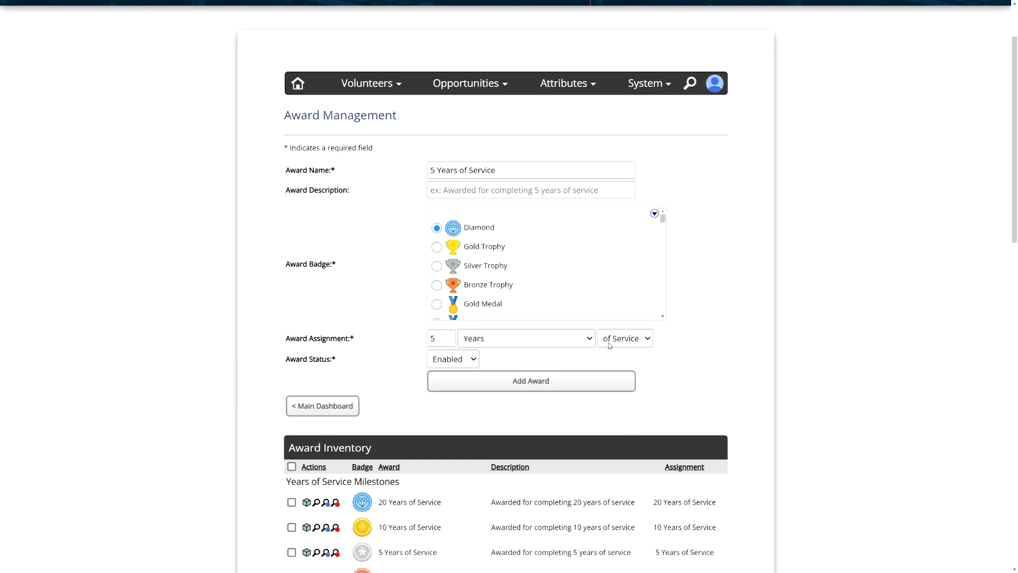
- Change the award assignment to 50 Hours
{"action": "left_click", "coordinate": [588, 340]}
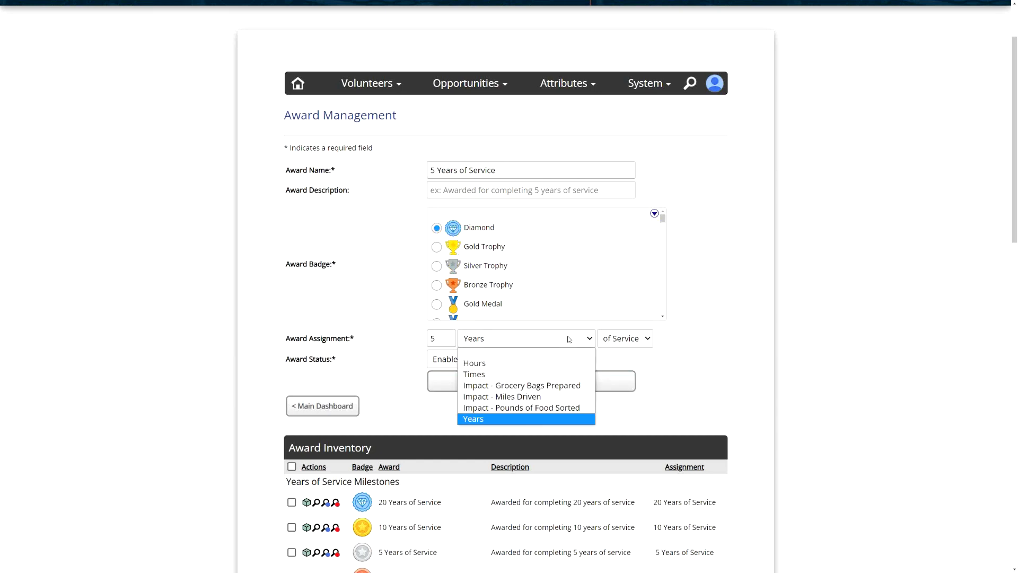
{"action": "left_click", "coordinate": [504, 368]}
{"action": "key", "text": "shift+Tab"}
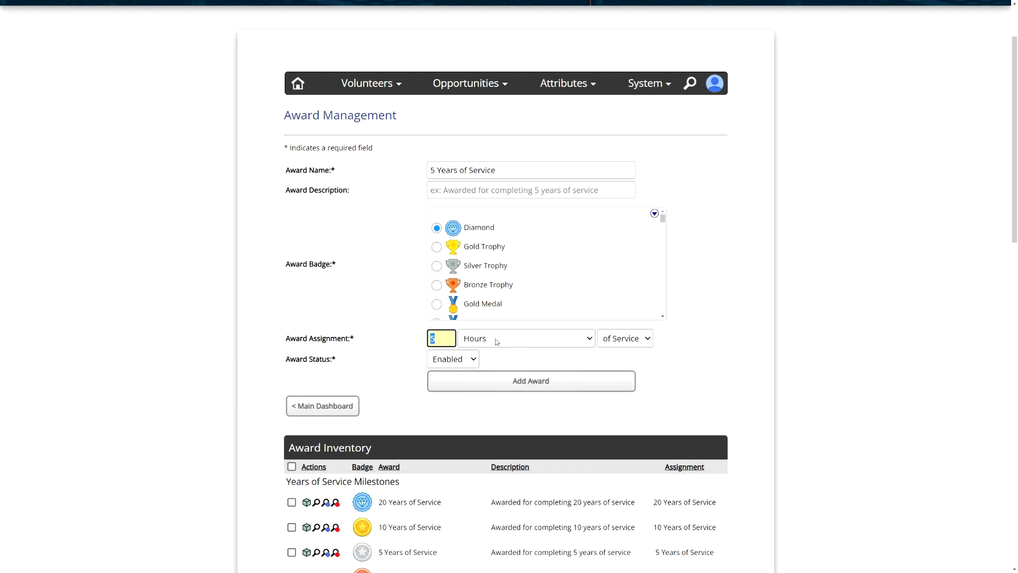
{"action": "type", "text": "50"}
{"action": "left_click", "coordinate": [531, 340]}
{"action": "left_click", "coordinate": [491, 366]}
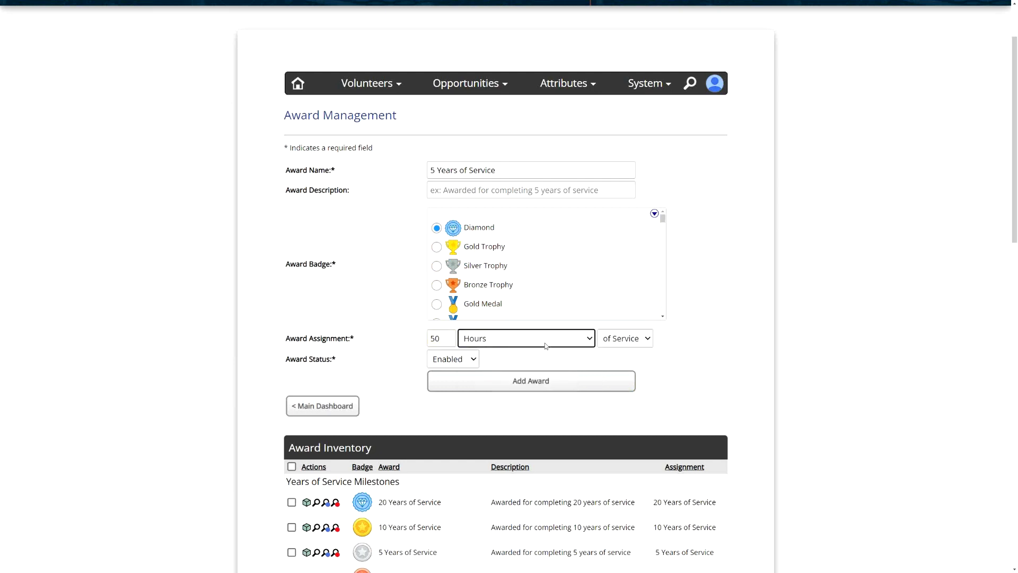
- Keep Hours as the assignment unit and set the award's assignment period to Monthly
{"action": "left_click", "coordinate": [636, 342]}
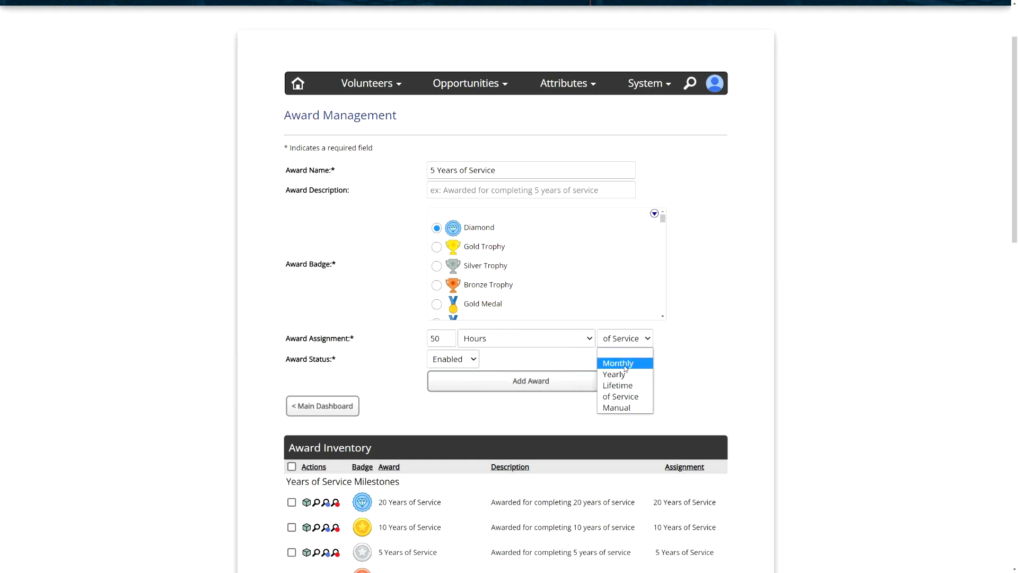
{"action": "left_click", "coordinate": [520, 342]}
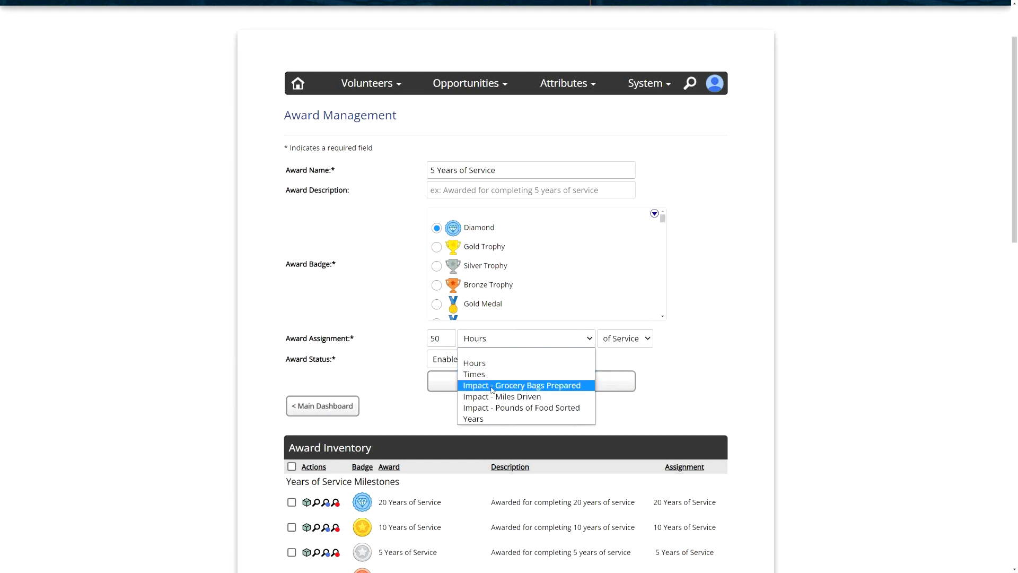
{"action": "left_click", "coordinate": [495, 364]}
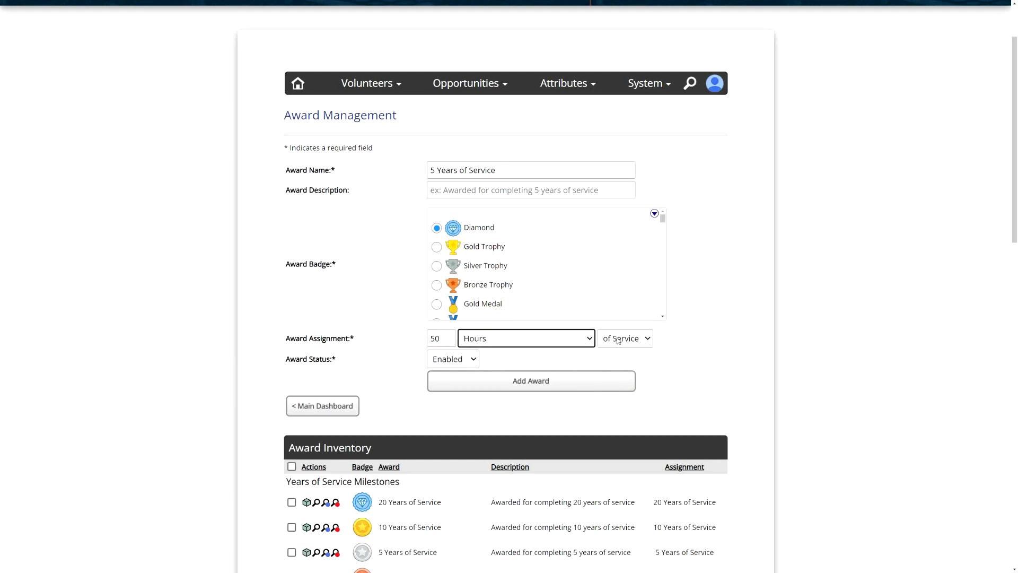
{"action": "left_click", "coordinate": [618, 340]}
{"action": "left_click", "coordinate": [629, 363]}
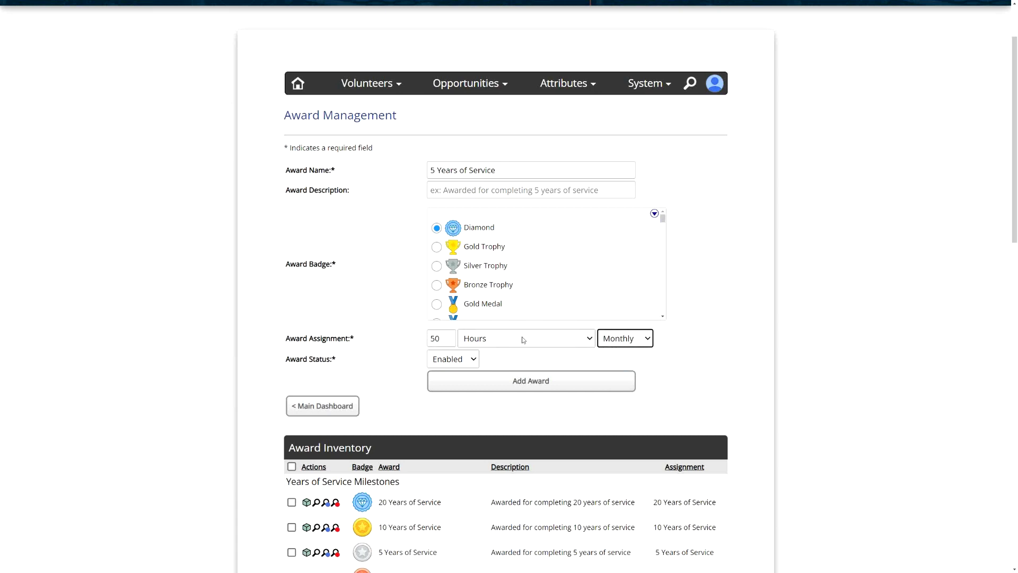
- Change the award's assignment period to Lifetime, keeping the amount at 50 Hours
{"action": "left_click", "coordinate": [623, 339]}
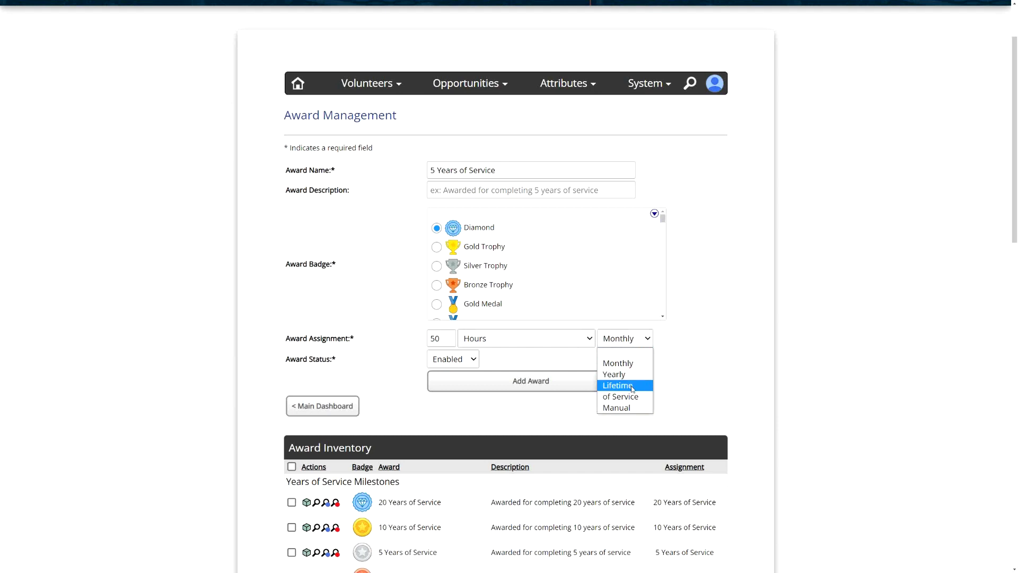
{"action": "left_click", "coordinate": [631, 389]}
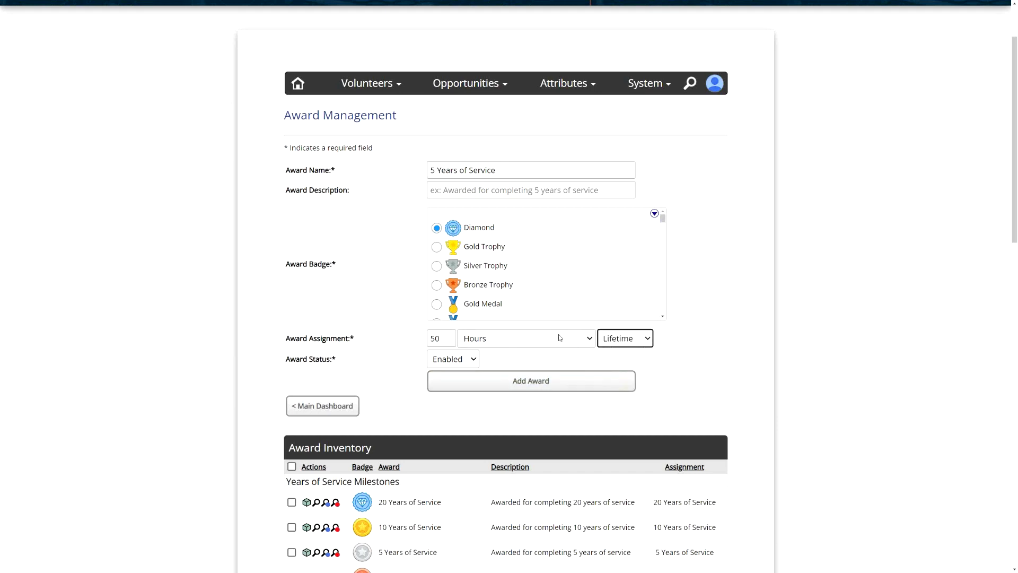
{"action": "left_click_drag", "start_coordinate": [444, 338], "coordinate": [391, 338]}
{"action": "left_click", "coordinate": [414, 339]}
{"action": "left_click", "coordinate": [636, 339]}
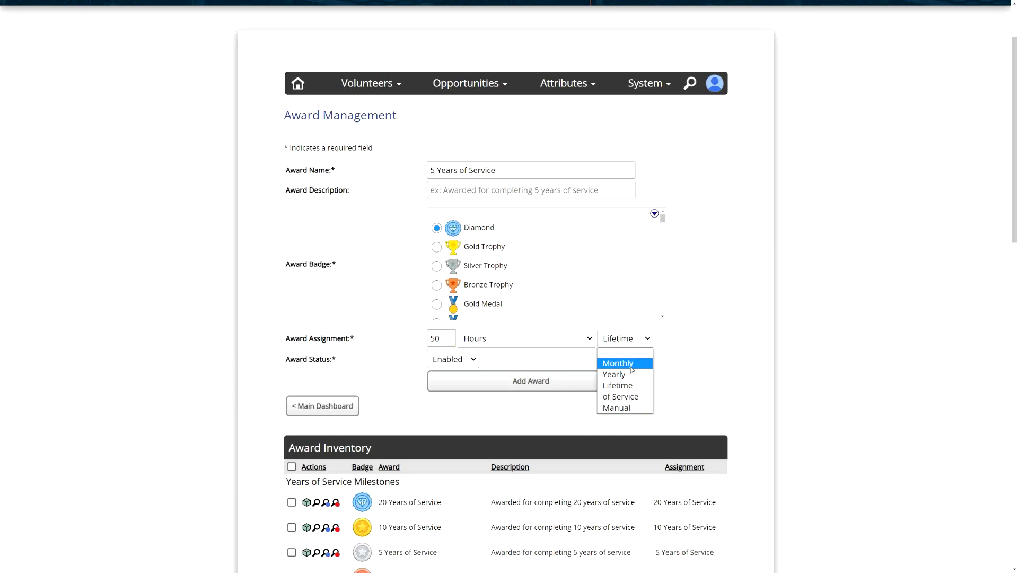
{"action": "left_click", "coordinate": [689, 348]}
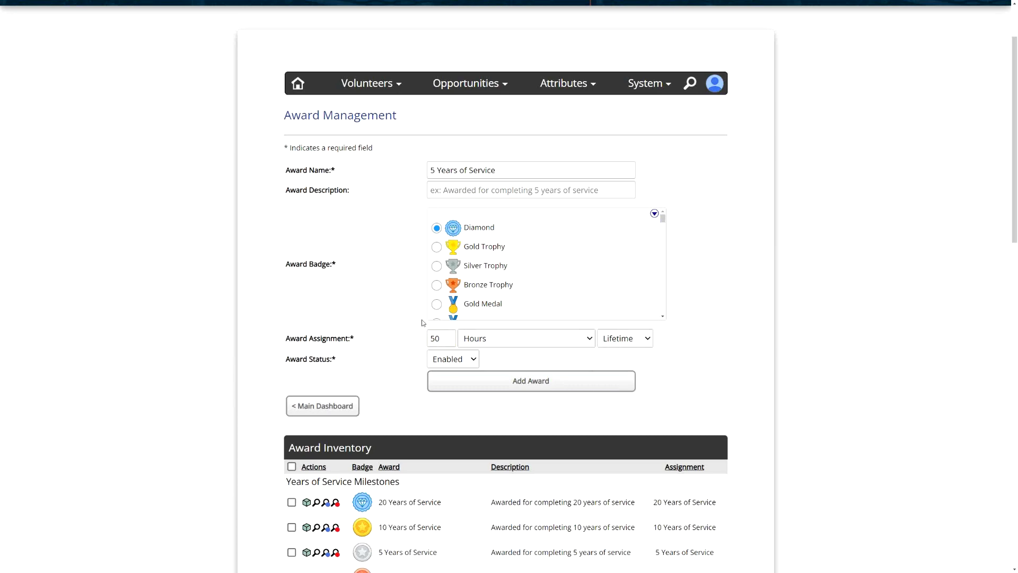
- Examine the Years of Service Milestones category in the Award Inventory
{"action": "scroll", "coordinate": [313, 298], "scroll_direction": "down", "scroll_amount": 4}
{"action": "left_click_drag", "start_coordinate": [296, 283], "coordinate": [415, 287]}
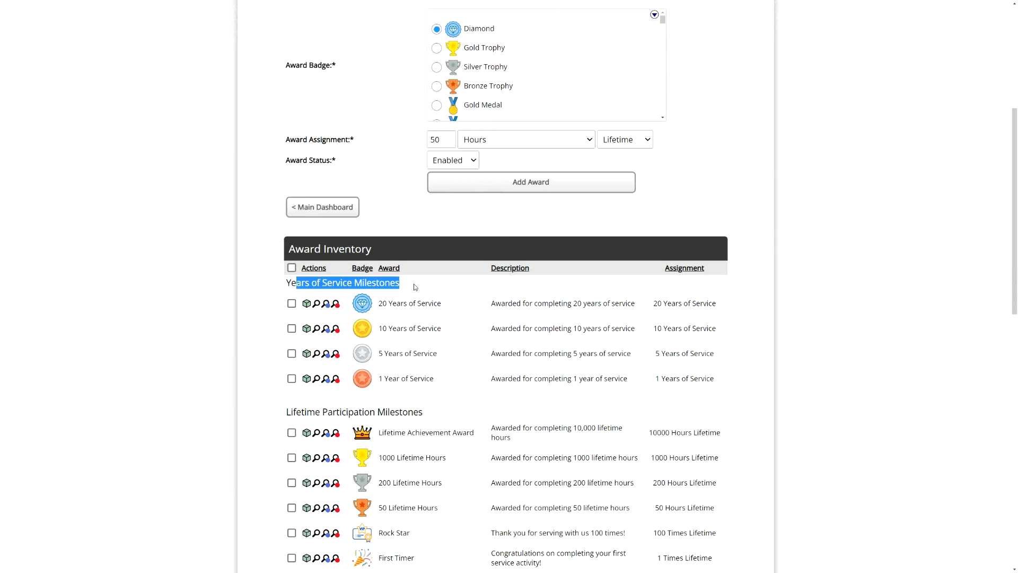
{"action": "left_click", "coordinate": [415, 287]}
{"action": "left_click_drag", "start_coordinate": [398, 286], "coordinate": [283, 283]}
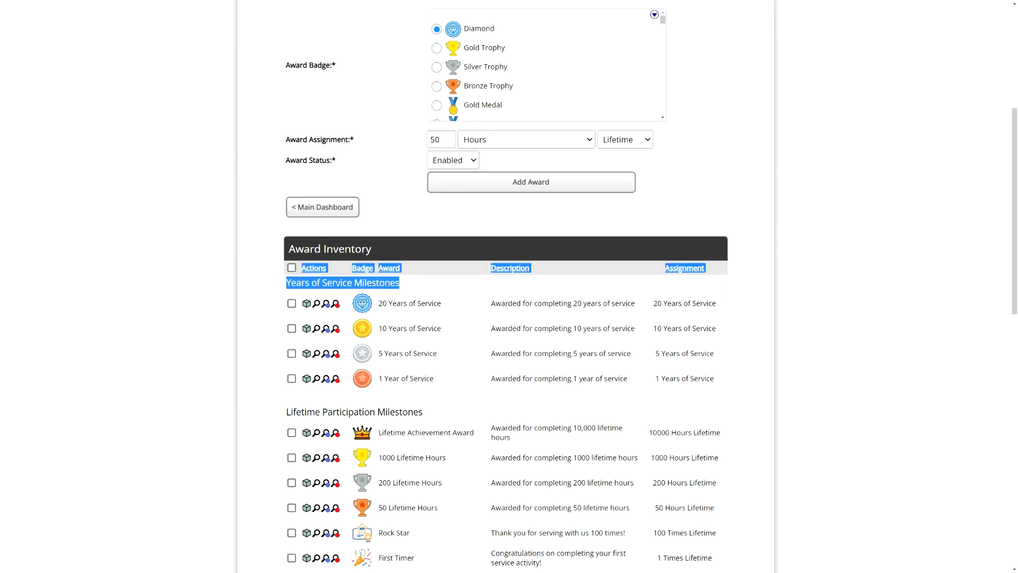
{"action": "left_click", "coordinate": [316, 282]}
{"action": "left_click_drag", "start_coordinate": [290, 284], "coordinate": [400, 287]}
{"action": "left_click", "coordinate": [400, 287]}
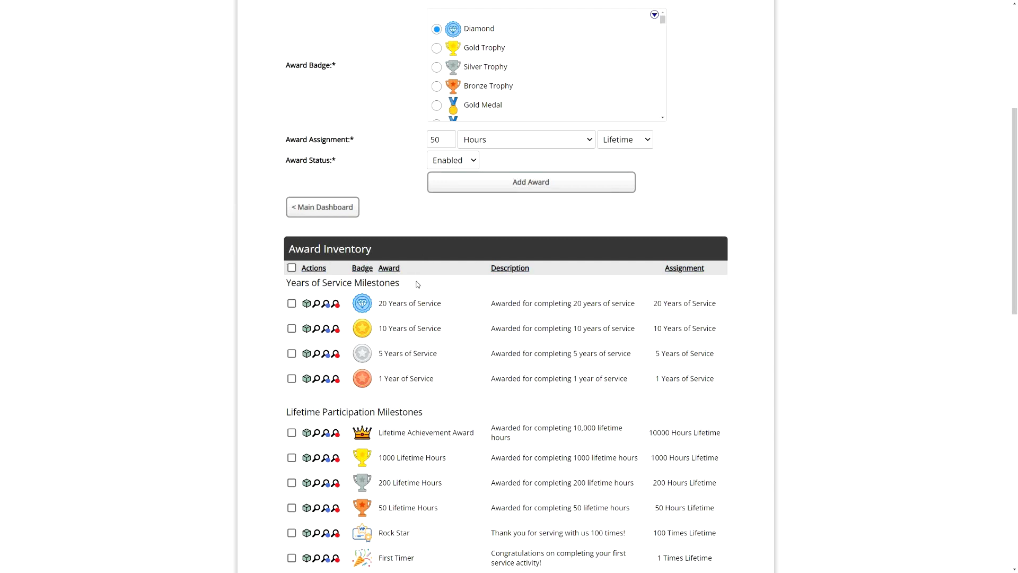
{"action": "left_click_drag", "start_coordinate": [294, 284], "coordinate": [395, 291]}
{"action": "left_click", "coordinate": [400, 289]}
- Review the Lifetime, Yearly and Monthly Participation Milestones categories in the Award Inventory
{"action": "scroll", "coordinate": [349, 372], "scroll_direction": "down", "scroll_amount": 3}
{"action": "left_click_drag", "start_coordinate": [315, 332], "coordinate": [456, 332]}
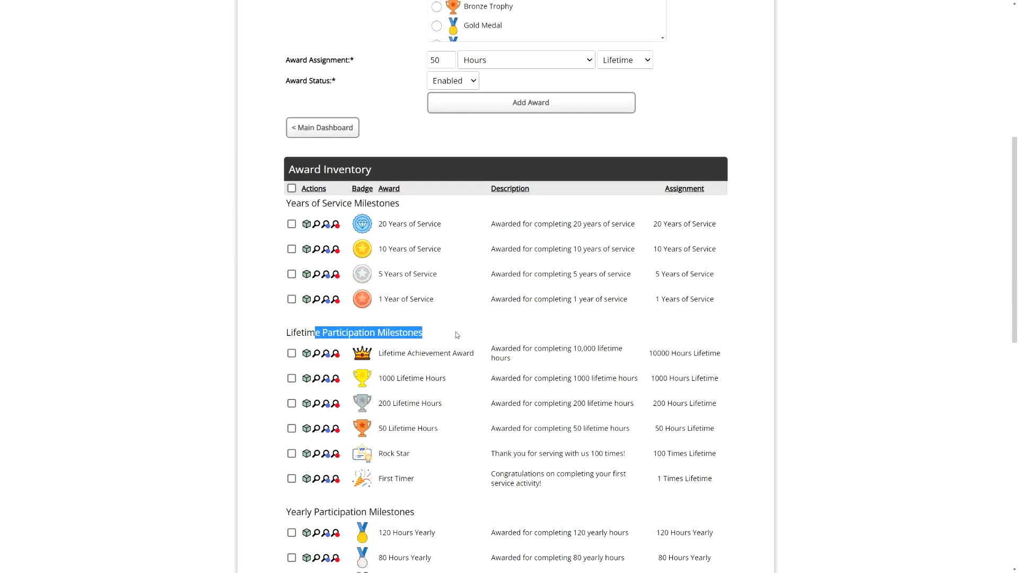
{"action": "scroll", "coordinate": [456, 332], "scroll_direction": "down", "scroll_amount": 3}
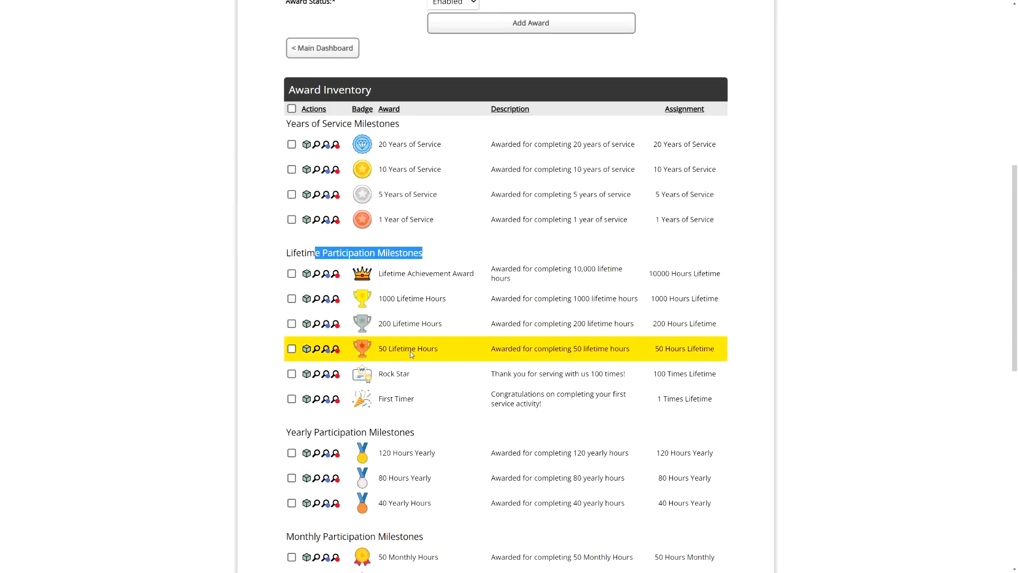
{"action": "scroll", "coordinate": [417, 355], "scroll_direction": "down", "scroll_amount": 5}
{"action": "left_click_drag", "start_coordinate": [311, 313], "coordinate": [420, 313]}
{"action": "left_click_drag", "start_coordinate": [306, 417], "coordinate": [430, 419]}
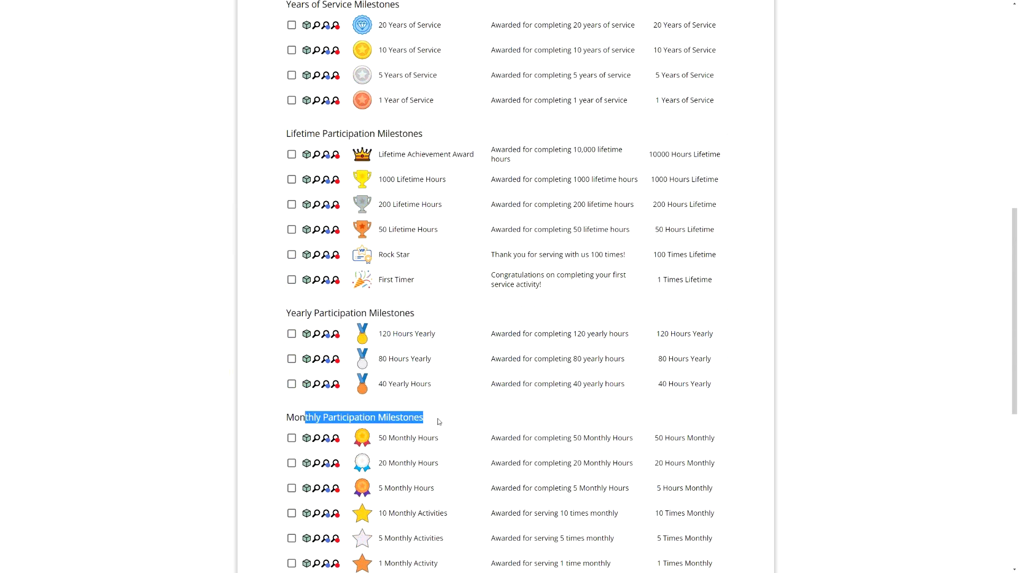
- Examine the manually assigned awards in the Other Awards category
{"action": "scroll", "coordinate": [439, 403], "scroll_direction": "down", "scroll_amount": 10}
{"action": "left_click", "coordinate": [301, 317]}
{"action": "left_click_drag", "start_coordinate": [301, 316], "coordinate": [365, 320]}
{"action": "left_click", "coordinate": [365, 319]}
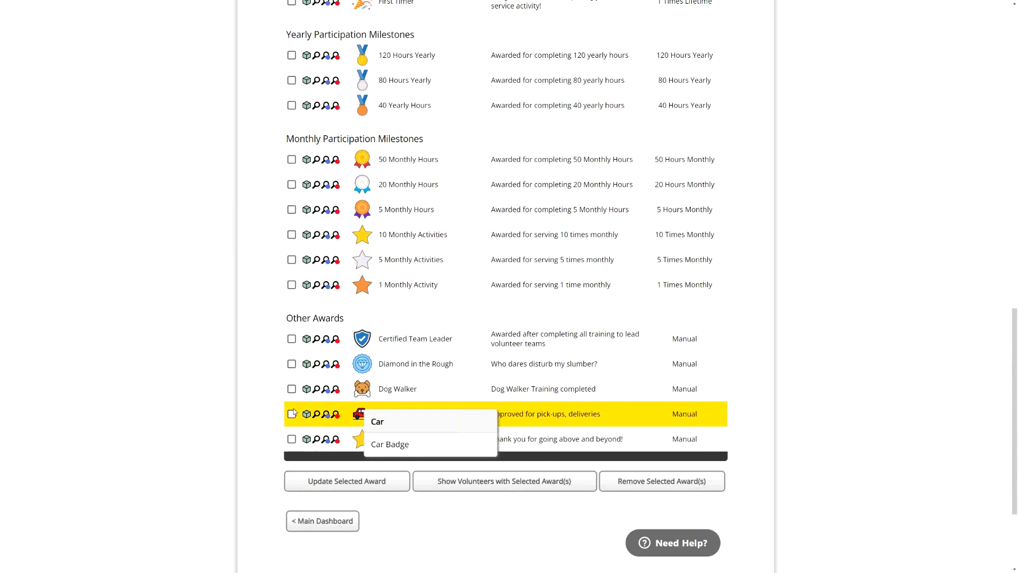
- Go to Checklist Item Inventory Management and set the new checklist item's linked award to Driver (Manual)
{"action": "left_click", "coordinate": [323, 521]}
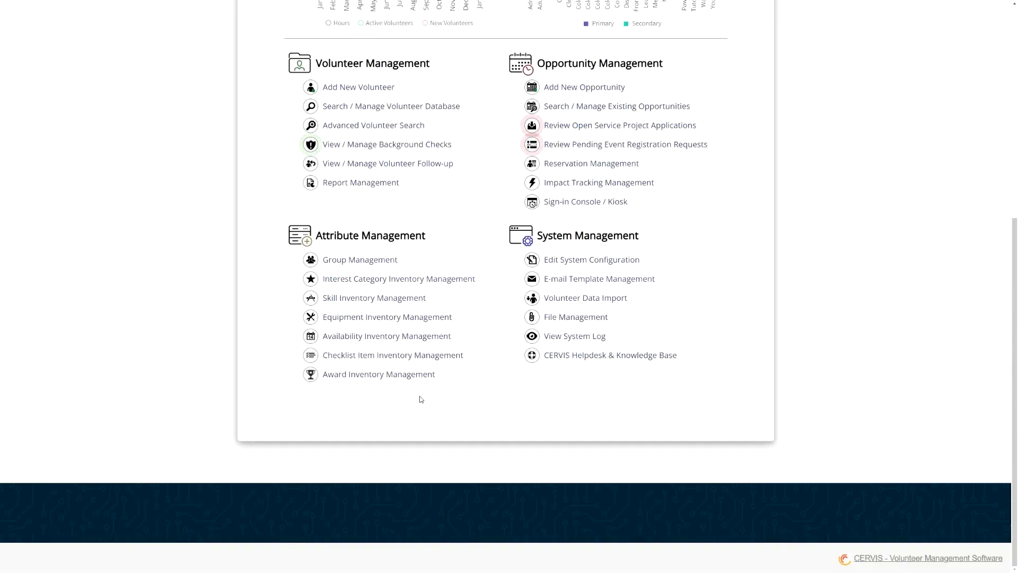
{"action": "left_click", "coordinate": [378, 356]}
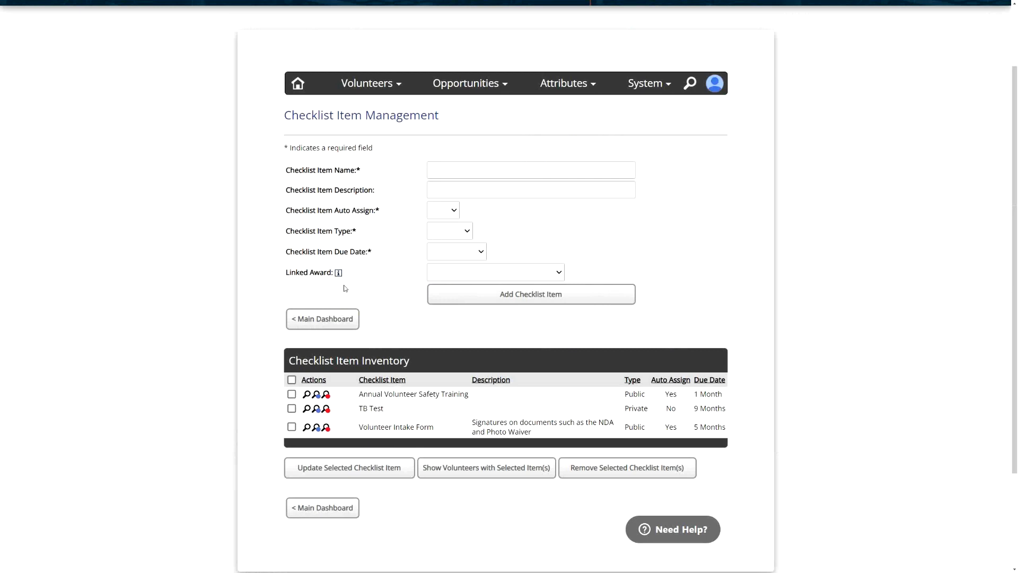
{"action": "left_click", "coordinate": [471, 276]}
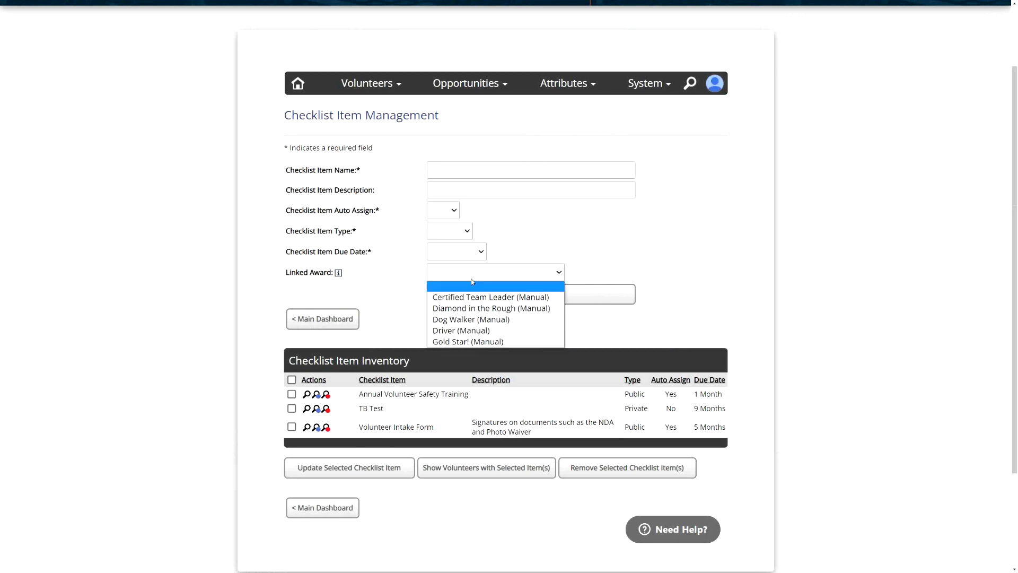
{"action": "left_click", "coordinate": [482, 330]}
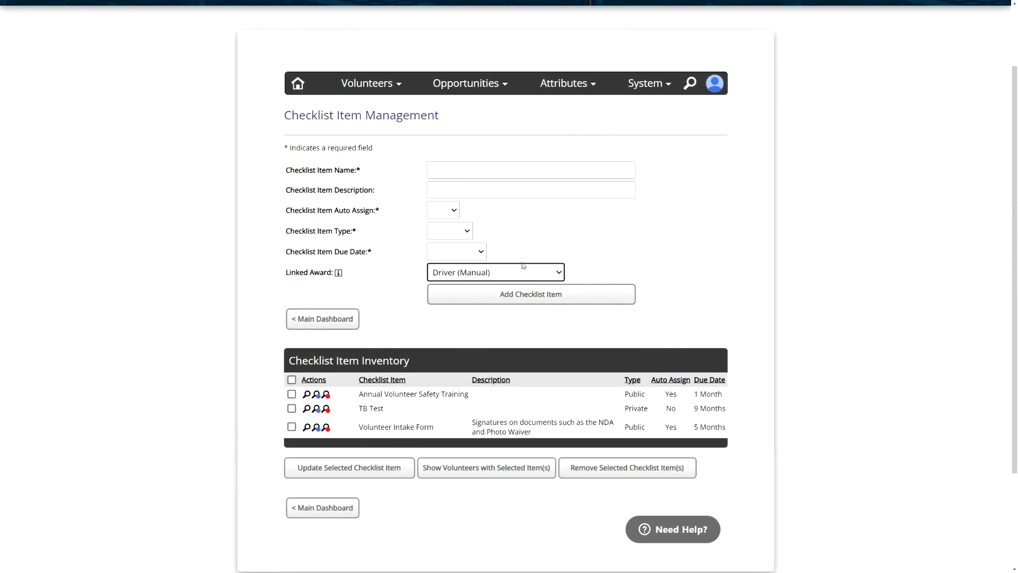
{"action": "left_click", "coordinate": [408, 274]}
{"action": "left_click", "coordinate": [483, 273]}
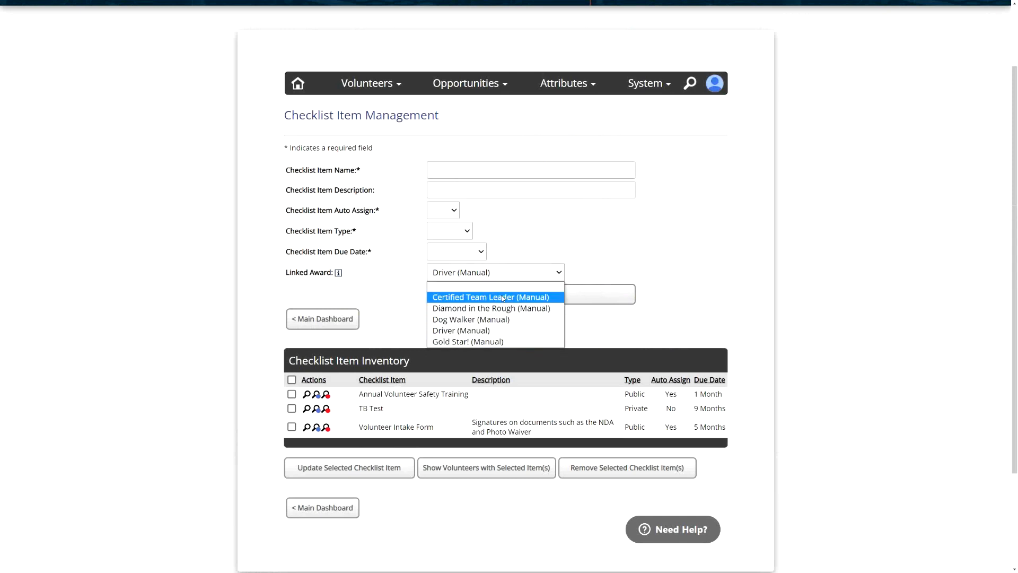
{"action": "left_click", "coordinate": [498, 331]}
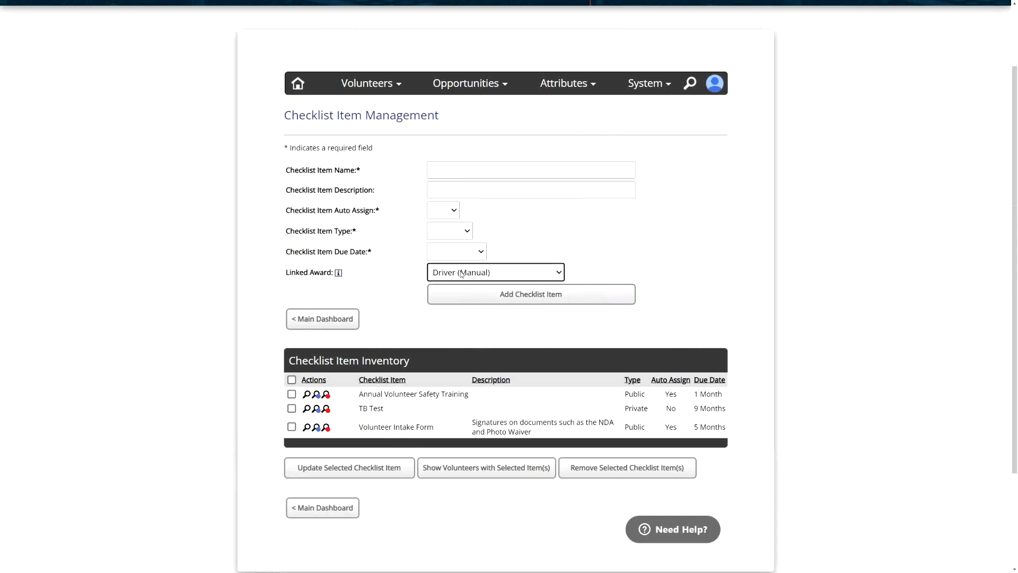
{"action": "left_click", "coordinate": [417, 271]}
- Start adding a new opportunity and expand its Advanced Options
{"action": "mouse_move", "coordinate": [456, 93]}
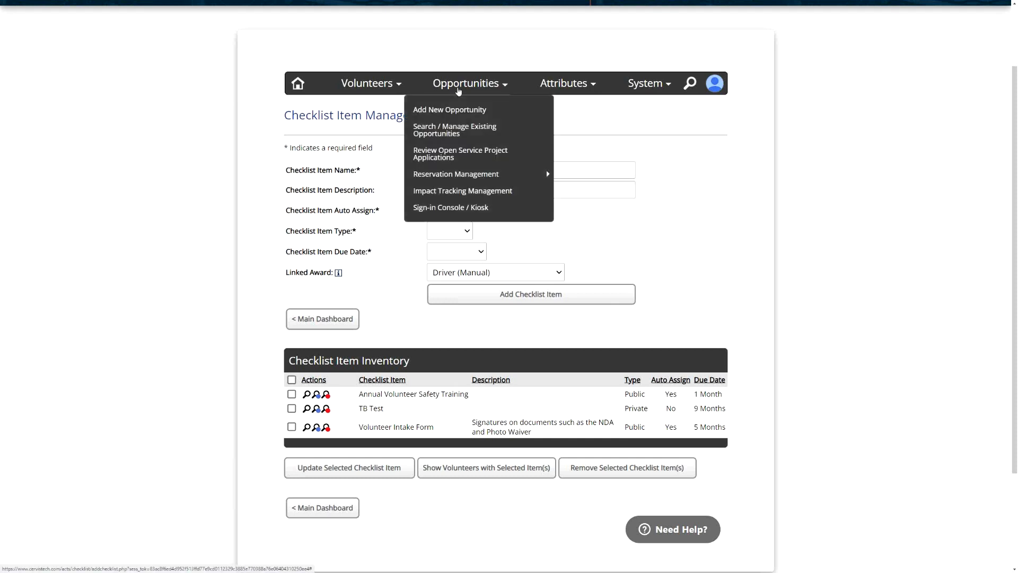
{"action": "left_click", "coordinate": [459, 109]}
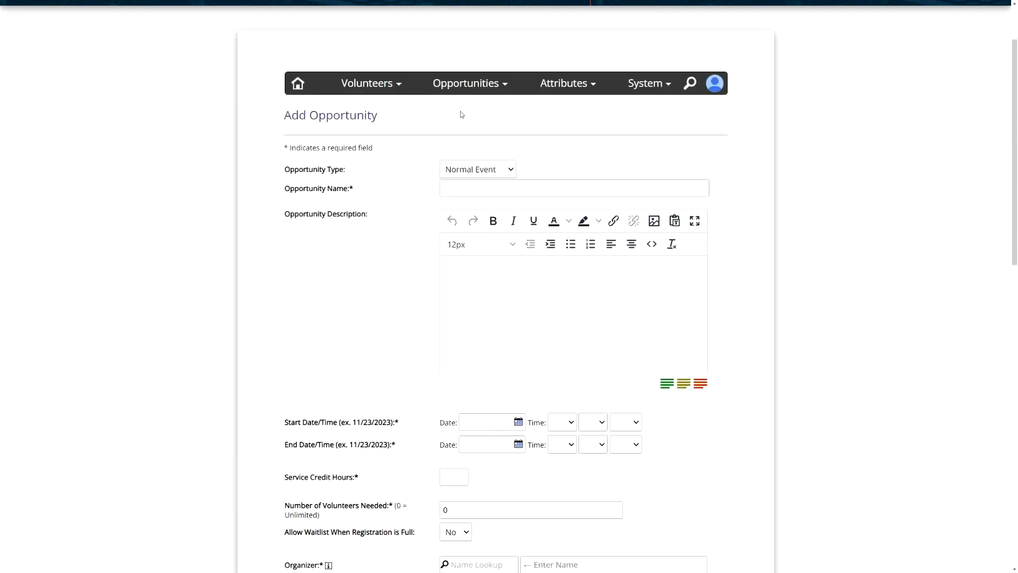
{"action": "scroll", "coordinate": [387, 259], "scroll_direction": "down", "scroll_amount": 12}
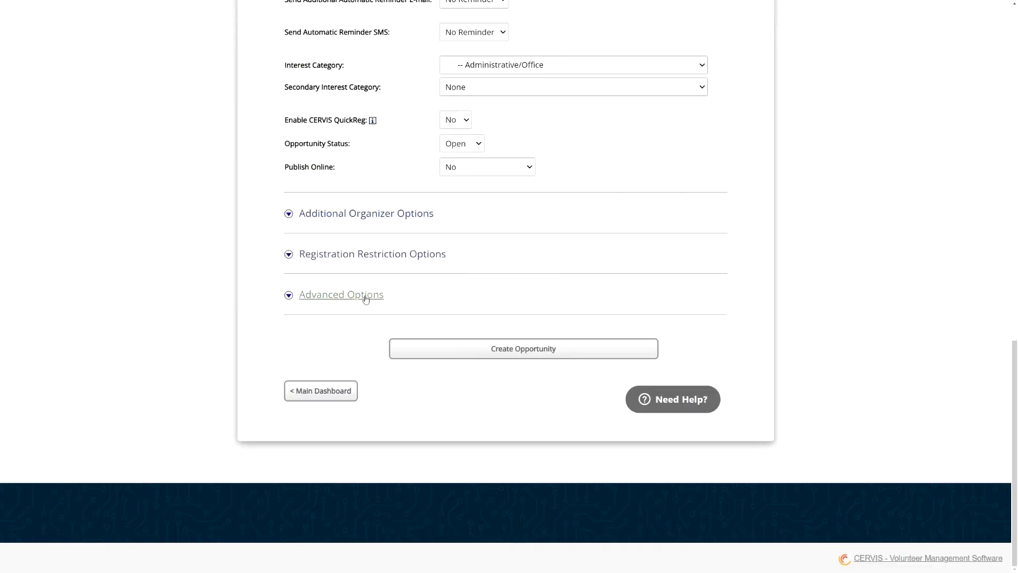
{"action": "left_click", "coordinate": [366, 298]}
{"action": "scroll", "coordinate": [411, 332], "scroll_direction": "down", "scroll_amount": 8}
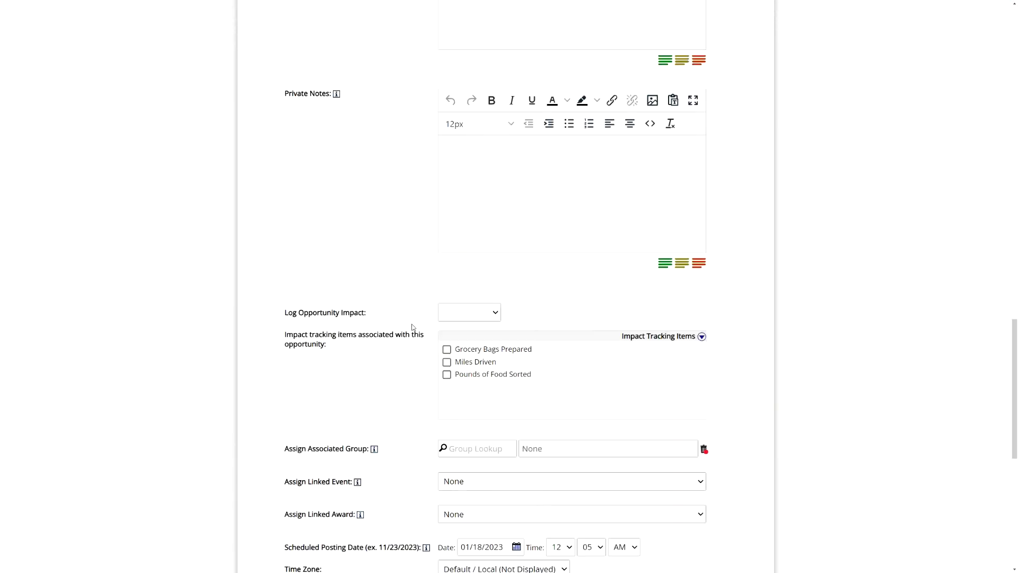
- Set the new opportunity's linked award to Certified Team Leader (Manual)
{"action": "scroll", "coordinate": [409, 372], "scroll_direction": "down", "scroll_amount": 4}
{"action": "left_click_drag", "start_coordinate": [288, 314], "coordinate": [357, 315]}
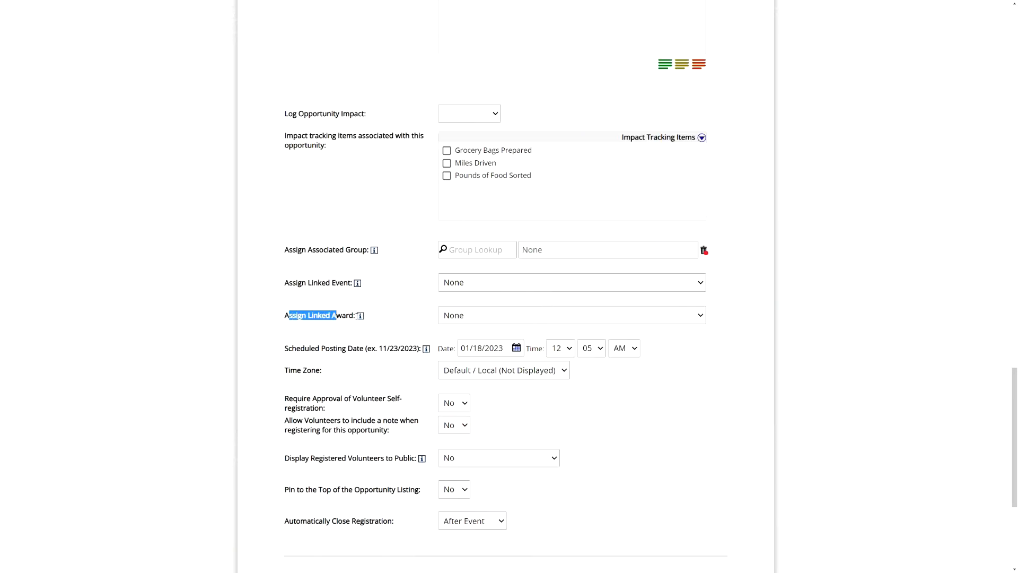
{"action": "left_click", "coordinate": [510, 317]}
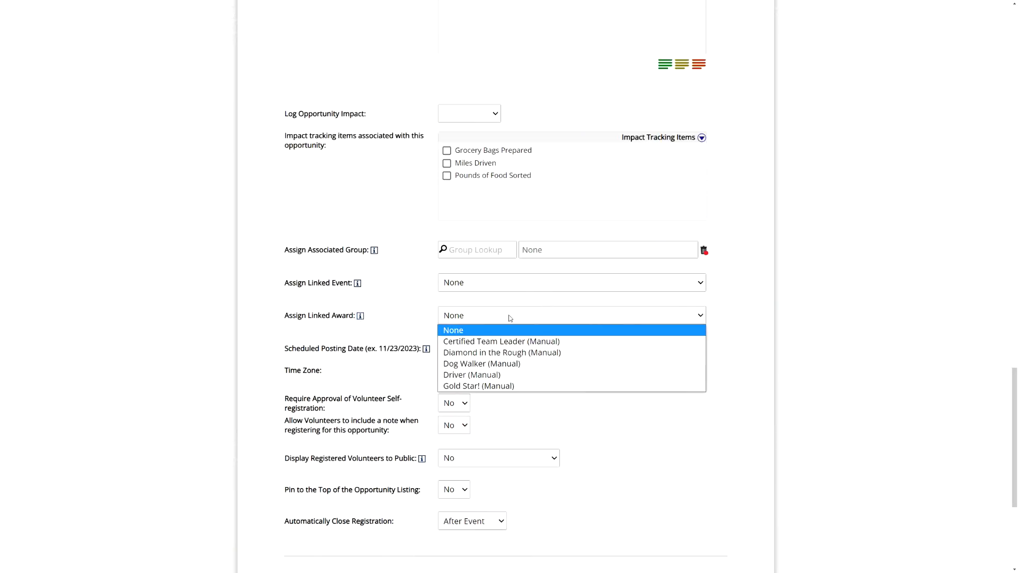
{"action": "left_click", "coordinate": [514, 344]}
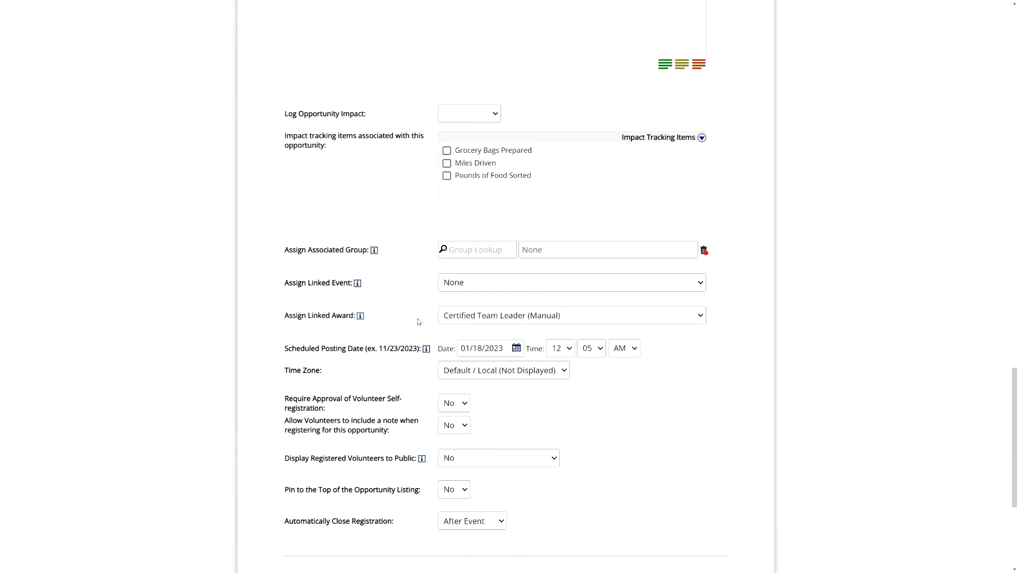
{"action": "left_click_drag", "start_coordinate": [292, 318], "coordinate": [363, 317]}
{"action": "left_click", "coordinate": [388, 319]}
{"action": "left_click", "coordinate": [502, 318]}
{"action": "left_click", "coordinate": [428, 319]}
- Leave the opportunity form for Award Inventory Management and examine the 50 Lifetime Hours award
{"action": "scroll", "coordinate": [427, 316], "scroll_direction": "down", "scroll_amount": 5}
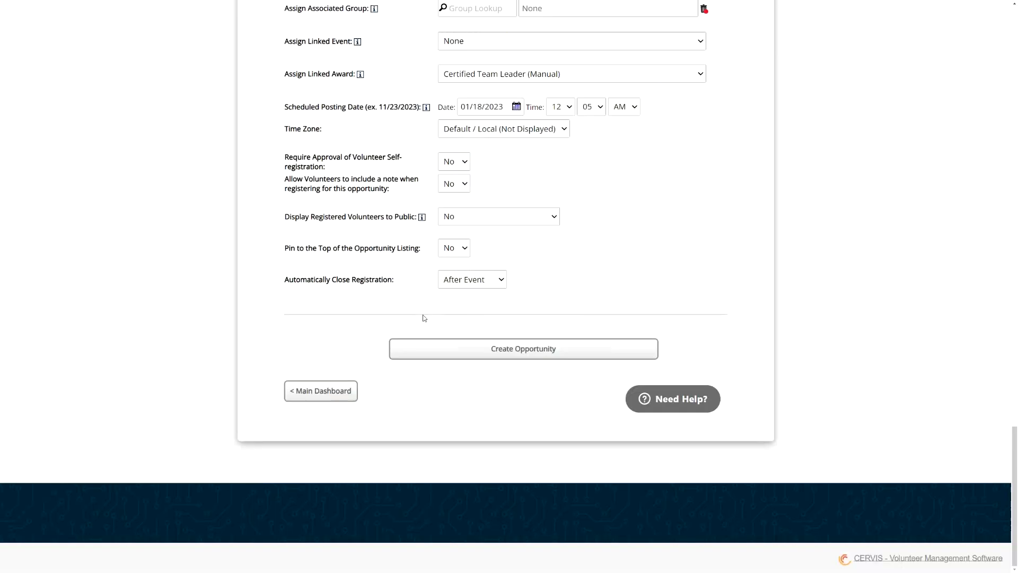
{"action": "left_click", "coordinate": [323, 391]}
{"action": "left_click", "coordinate": [400, 374]}
{"action": "scroll", "coordinate": [468, 328], "scroll_direction": "down", "scroll_amount": 5}
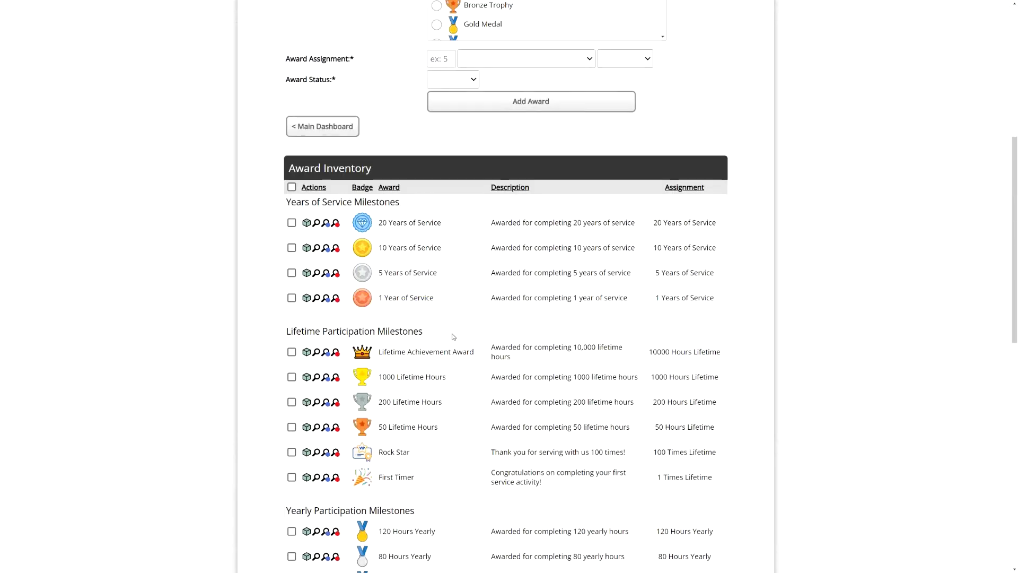
{"action": "scroll", "coordinate": [447, 334], "scroll_direction": "down", "scroll_amount": 2}
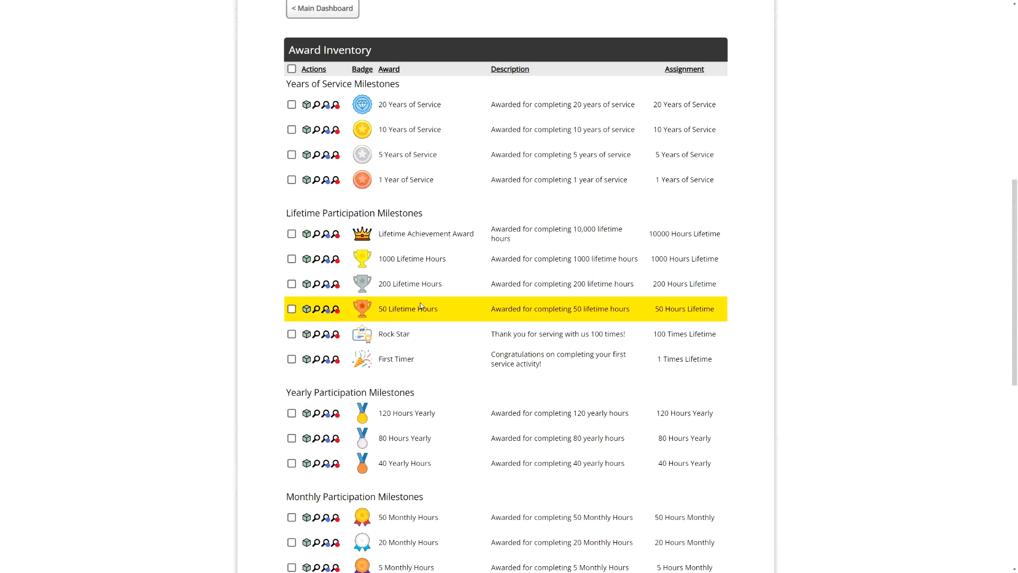
{"action": "left_click_drag", "start_coordinate": [412, 311], "coordinate": [379, 312]}
{"action": "left_click", "coordinate": [410, 312]}
{"action": "left_click", "coordinate": [392, 312]}
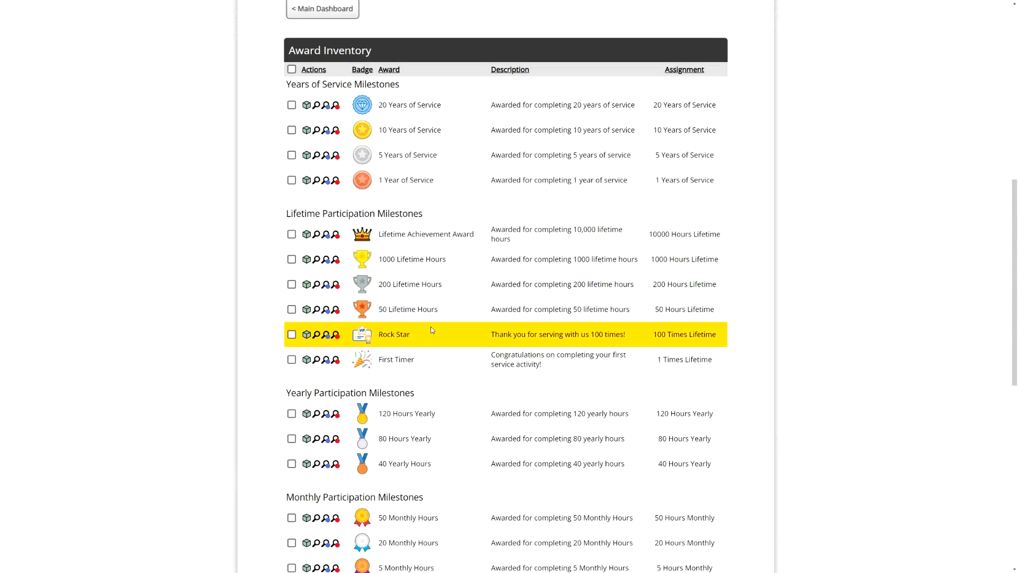
- Examine the Award Name and Award Description fields of the blank award form
{"action": "scroll", "coordinate": [430, 327], "scroll_direction": "up", "scroll_amount": 7}
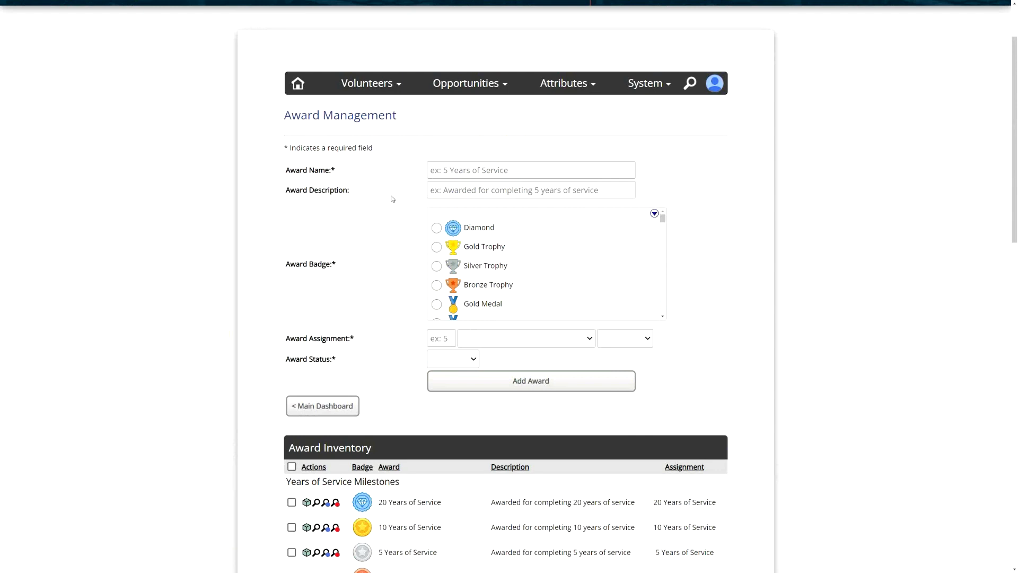
{"action": "left_click", "coordinate": [463, 170]}
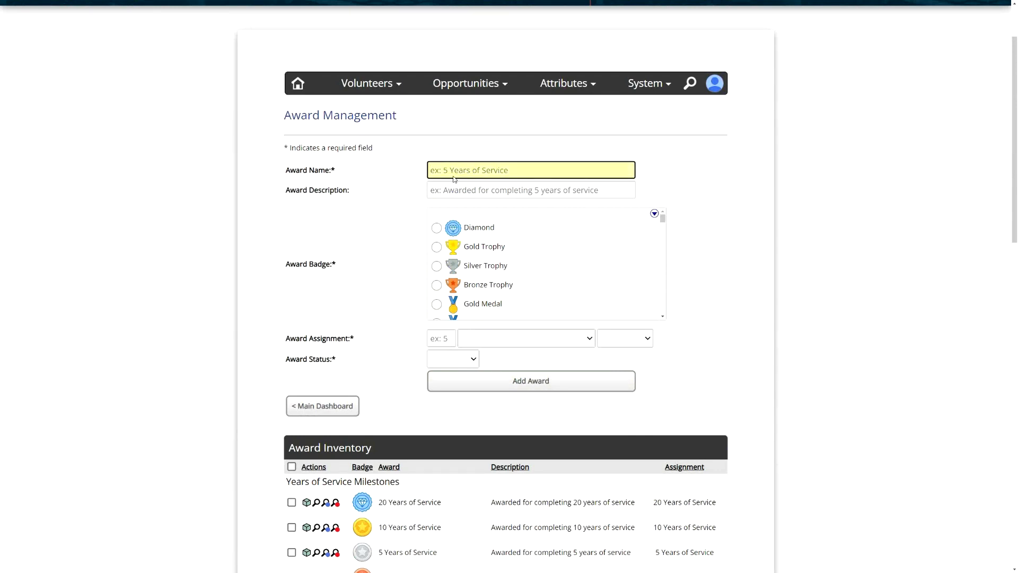
{"action": "left_click", "coordinate": [467, 190]}
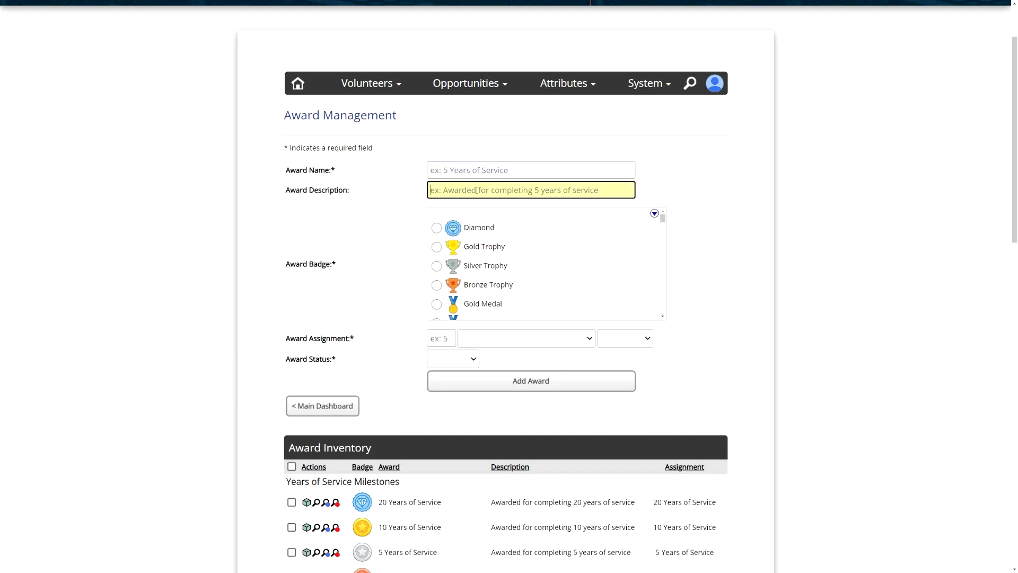
{"action": "left_click", "coordinate": [492, 170]}
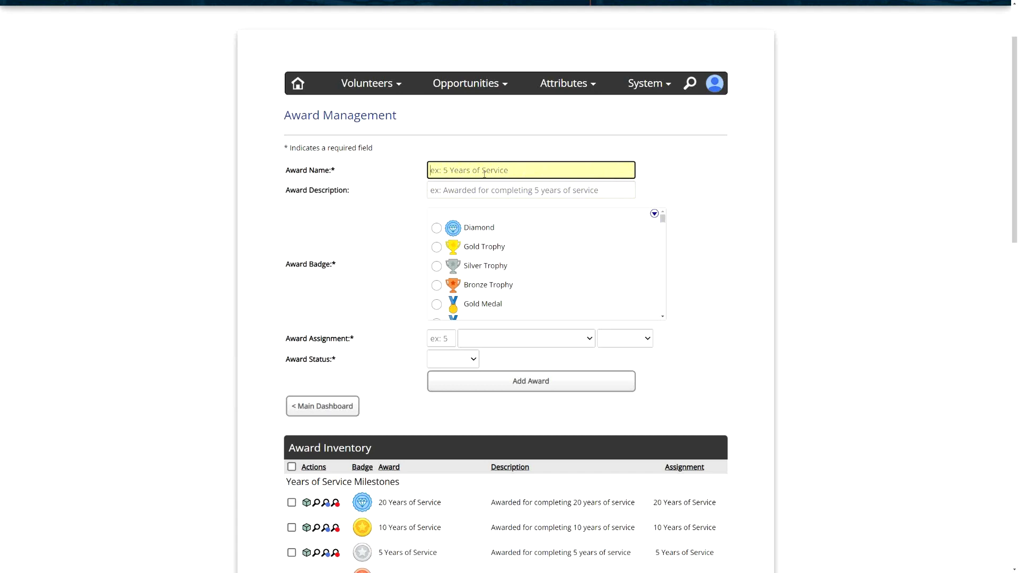
{"action": "left_click", "coordinate": [433, 185]}
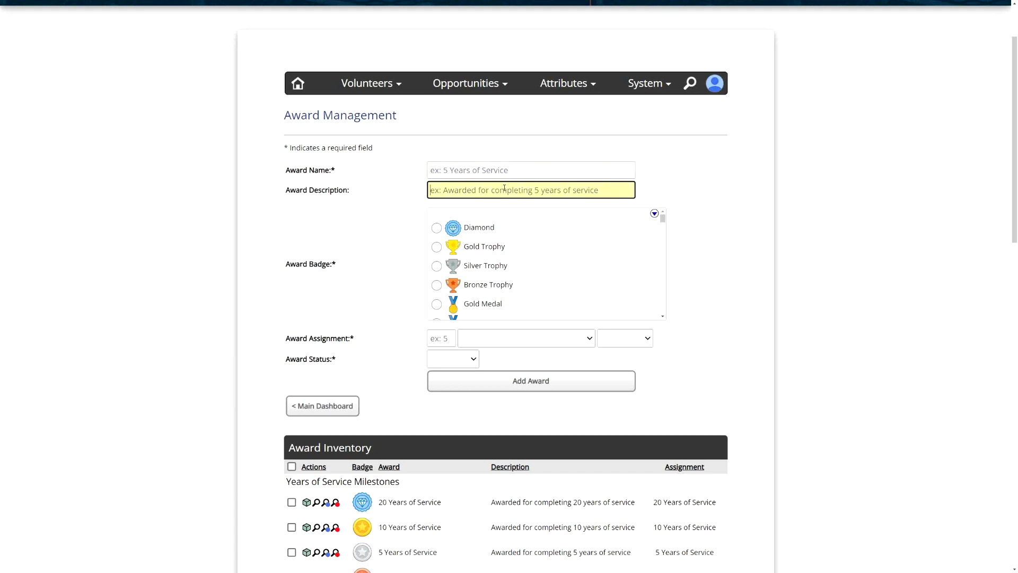
{"action": "left_click", "coordinate": [407, 169]}
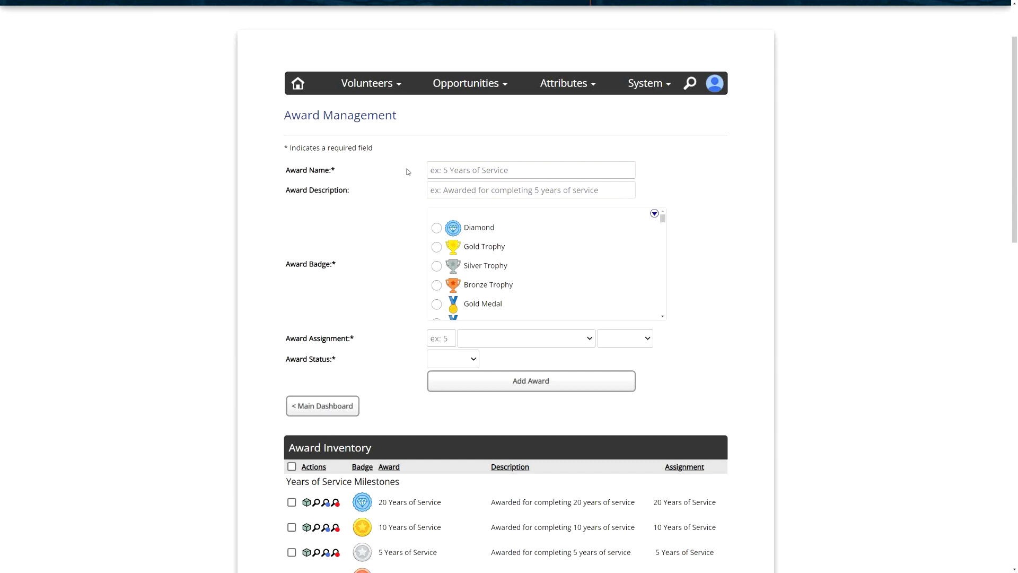
- Open the volunteer database search and list all volunteers without entering a name
{"action": "left_click", "coordinate": [375, 90]}
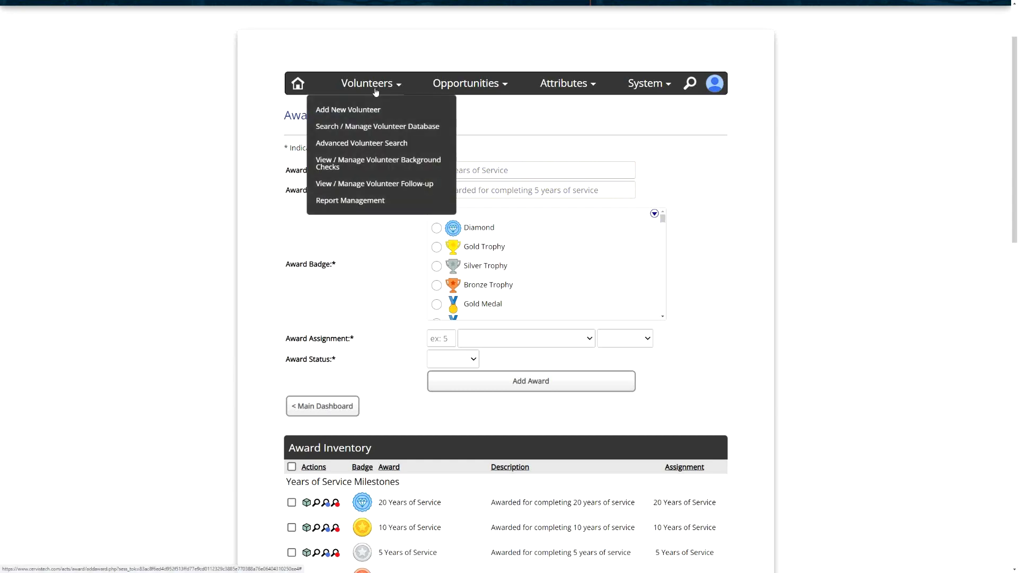
{"action": "left_click", "coordinate": [377, 126]}
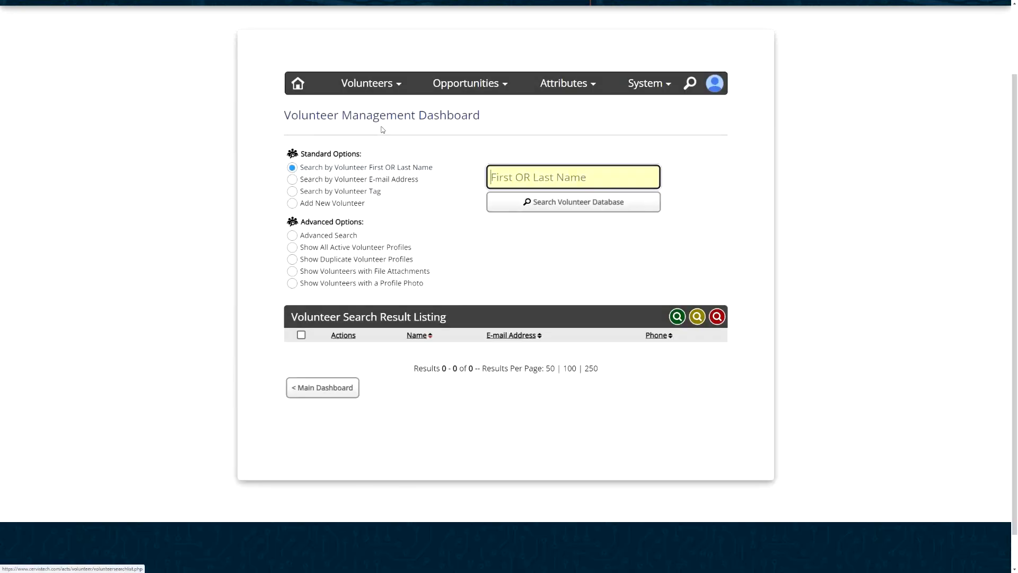
{"action": "left_click", "coordinate": [550, 210]}
{"action": "scroll", "coordinate": [518, 182], "scroll_direction": "down", "scroll_amount": 4}
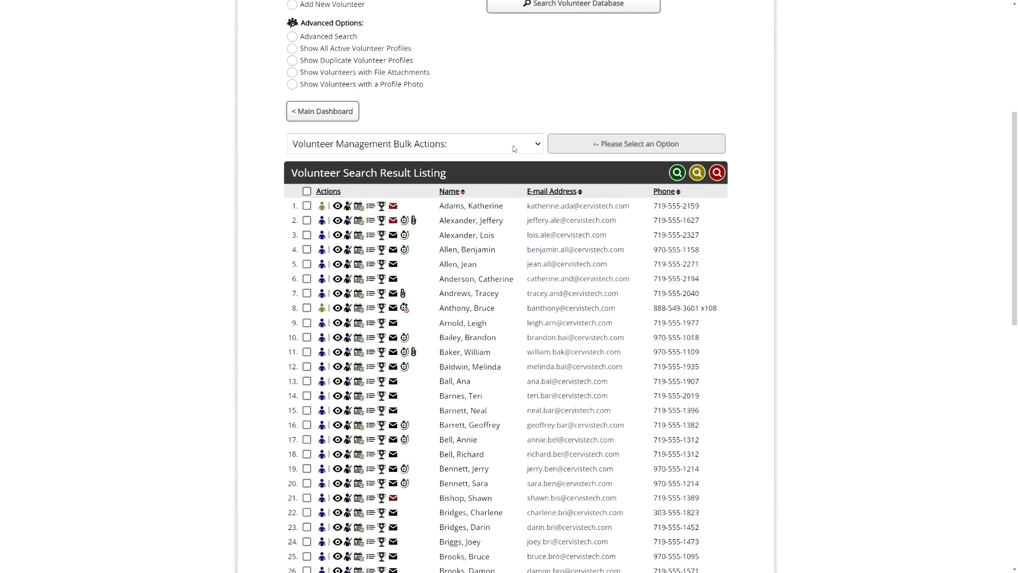
{"action": "scroll", "coordinate": [508, 159], "scroll_direction": "down", "scroll_amount": 1}
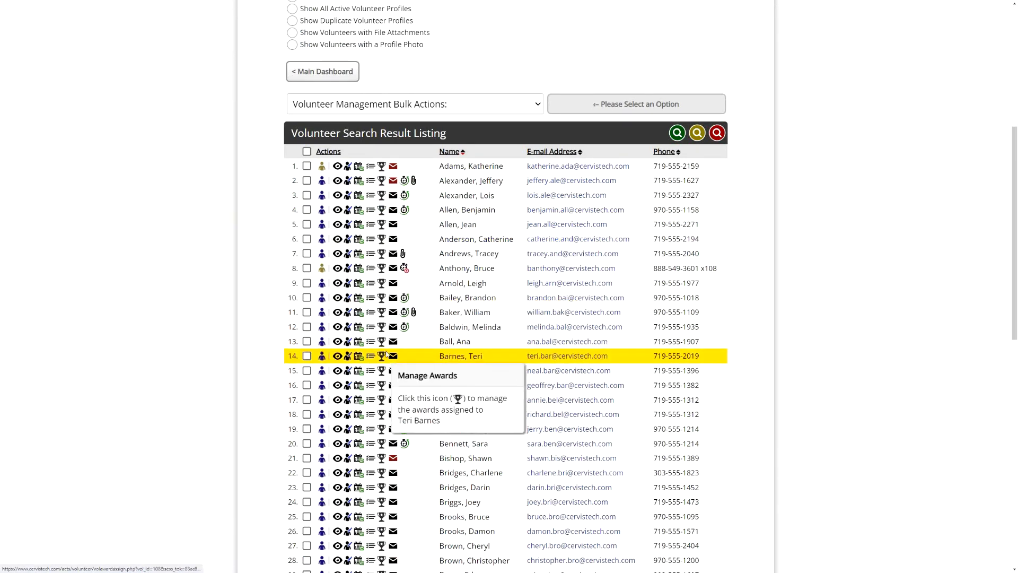
{"action": "scroll", "coordinate": [383, 403], "scroll_direction": "down", "scroll_amount": 2}
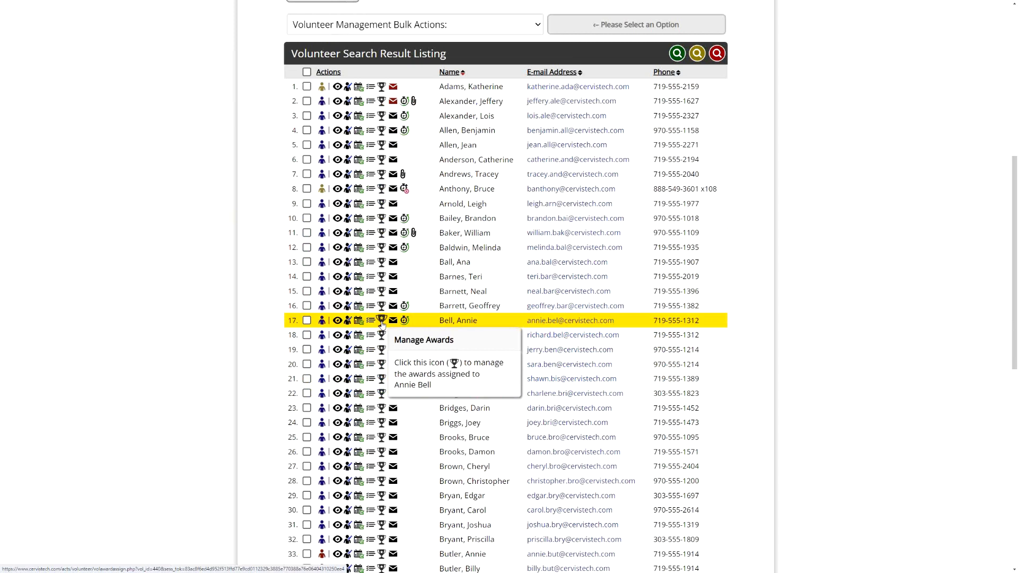
- Open the profile of the volunteer in row 17 and go to their volunteer awards
{"action": "left_click", "coordinate": [322, 323]}
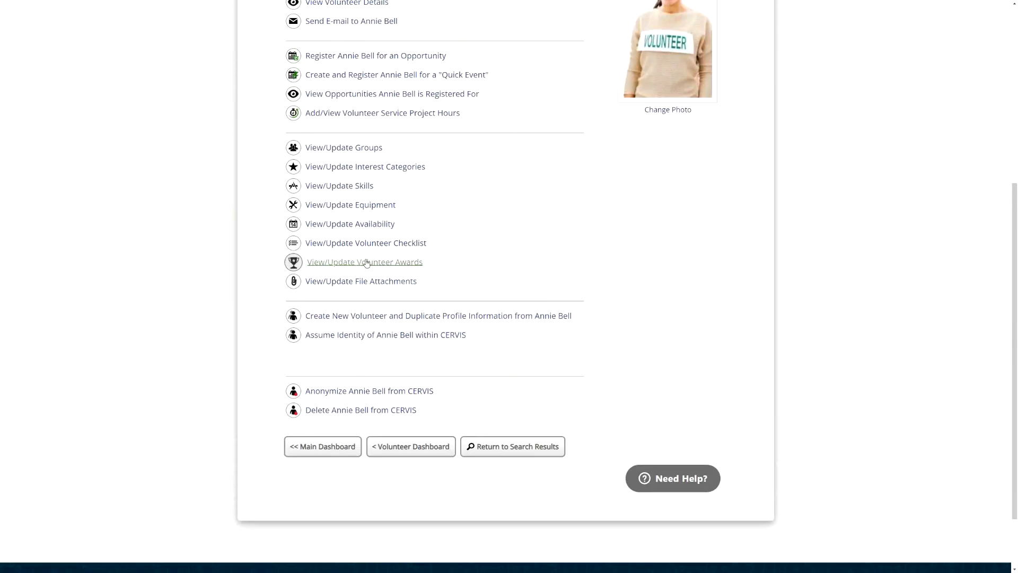
{"action": "left_click", "coordinate": [364, 266]}
{"action": "scroll", "coordinate": [606, 247], "scroll_direction": "up", "scroll_amount": 4}
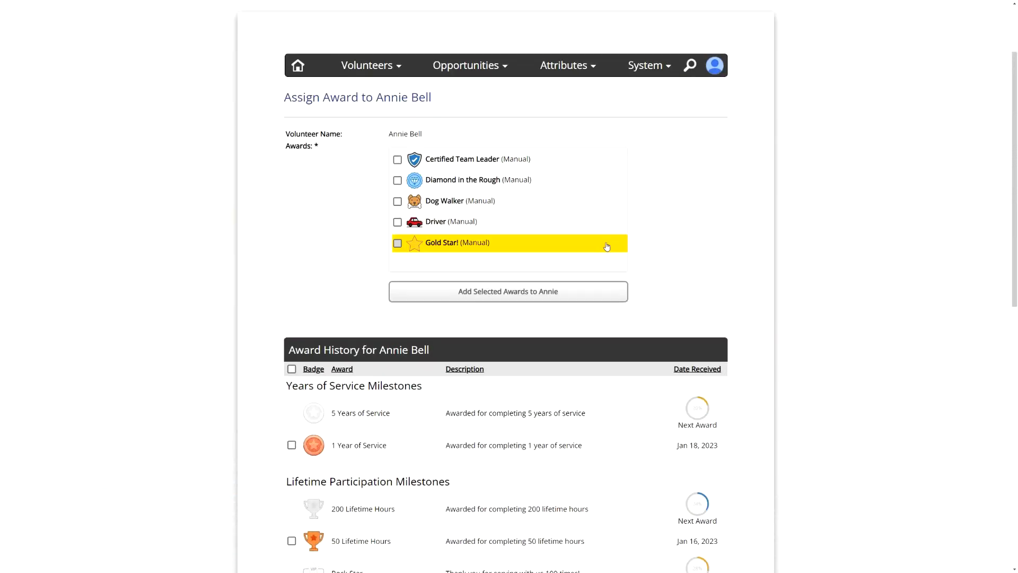
{"action": "left_click", "coordinate": [432, 161]}
{"action": "left_click", "coordinate": [435, 180]}
{"action": "left_click", "coordinate": [438, 202]}
{"action": "left_click", "coordinate": [443, 223]}
{"action": "left_click", "coordinate": [512, 245]}
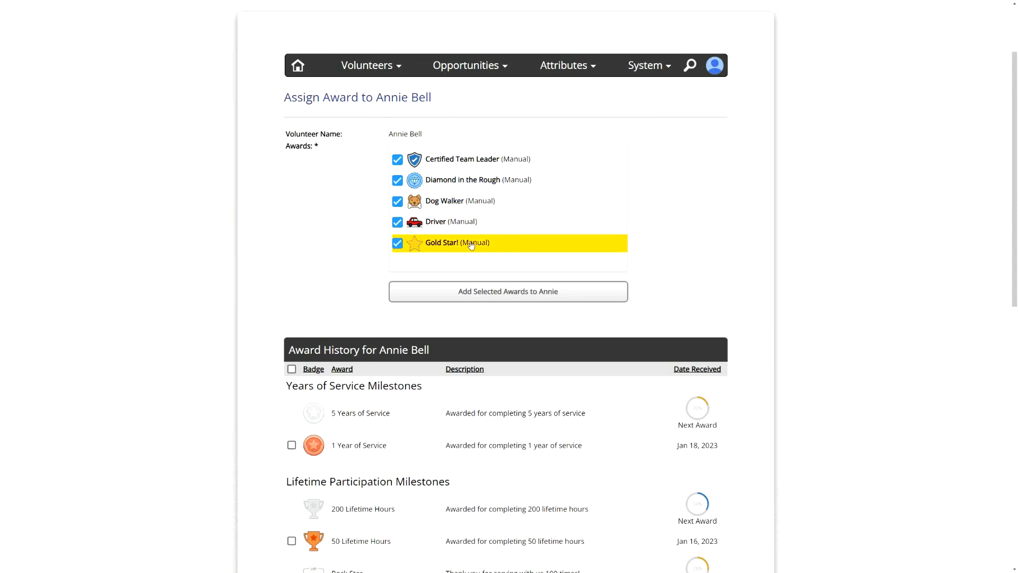
{"action": "left_click", "coordinate": [446, 244]}
{"action": "left_click", "coordinate": [445, 223]}
{"action": "left_click", "coordinate": [444, 201]}
{"action": "left_click", "coordinate": [444, 181]}
{"action": "left_click", "coordinate": [445, 161]}
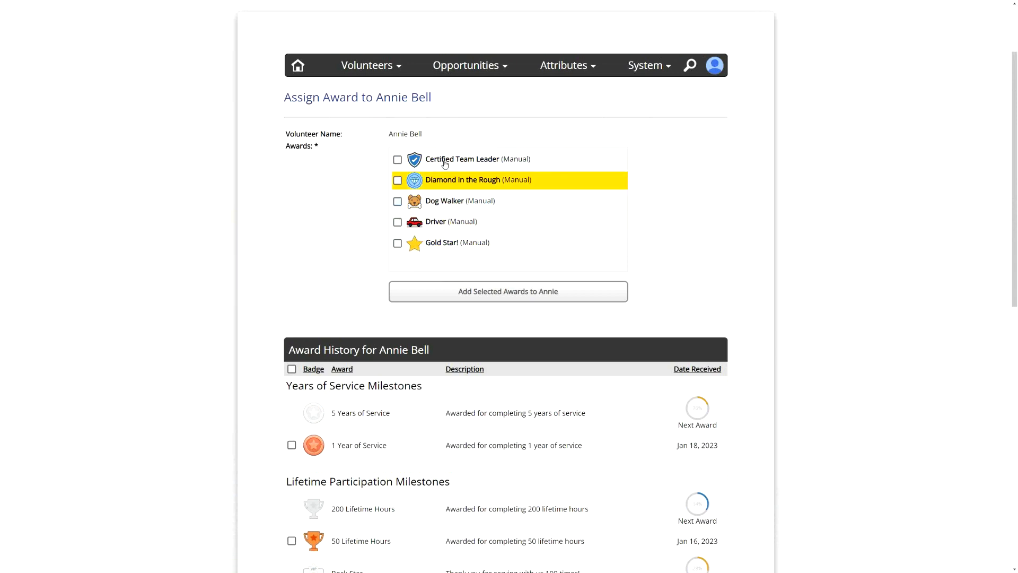
- Assign the Diamond in the Rough (Manual) award to the volunteer
{"action": "left_click", "coordinate": [449, 181]}
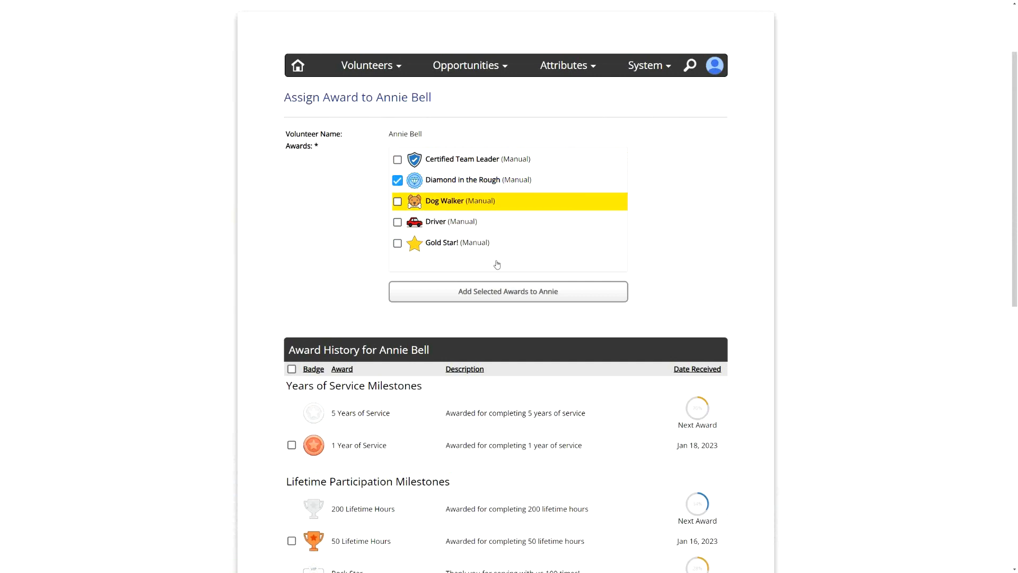
{"action": "left_click", "coordinate": [502, 300]}
{"action": "scroll", "coordinate": [405, 234], "scroll_direction": "down", "scroll_amount": 5}
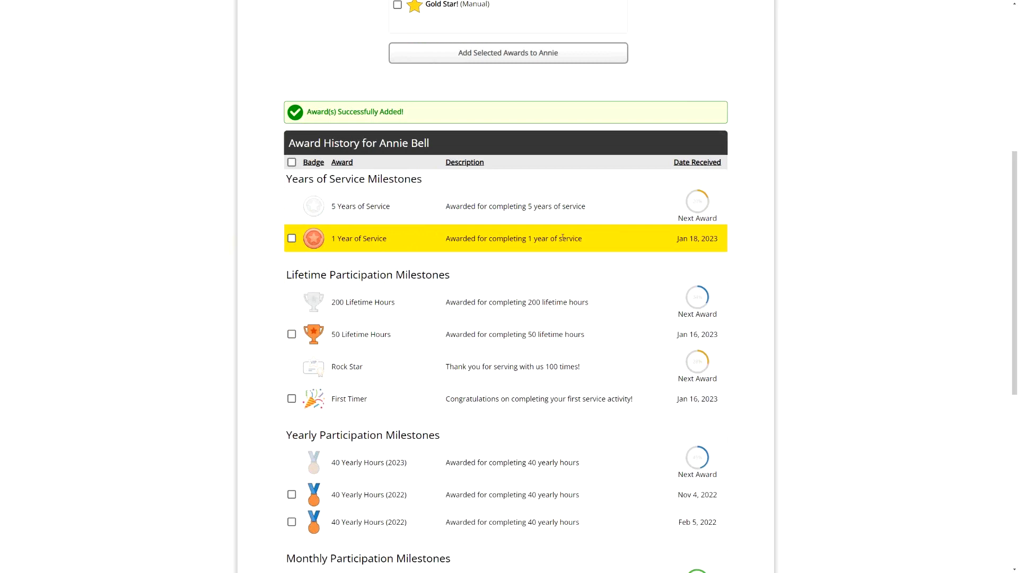
- Examine the volunteer's award history, including dates received, next-award progress and the Other Awards section
{"action": "left_click_drag", "start_coordinate": [685, 238], "coordinate": [734, 244]}
{"action": "left_click", "coordinate": [713, 240]}
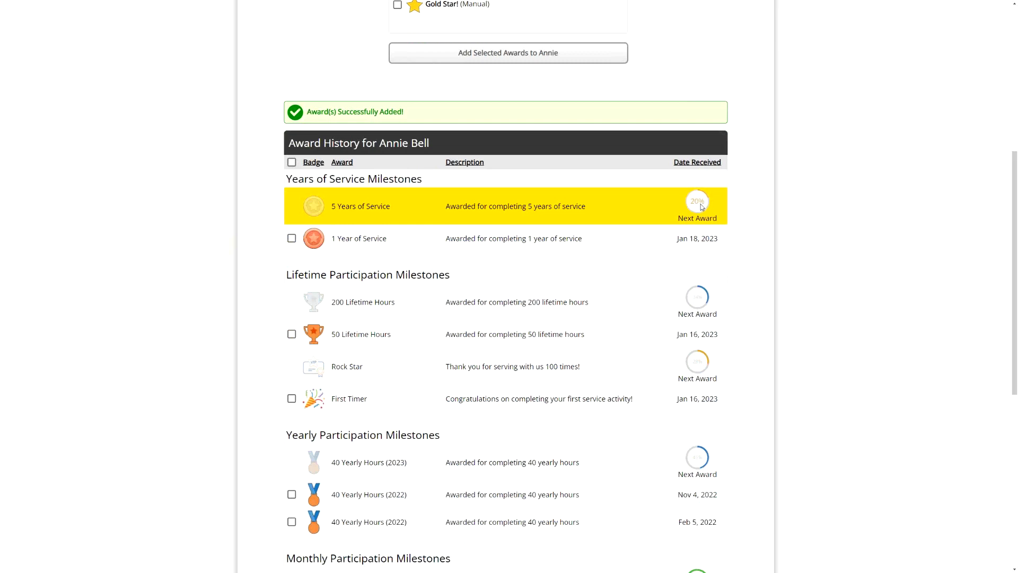
{"action": "scroll", "coordinate": [541, 426], "scroll_direction": "down", "scroll_amount": 3}
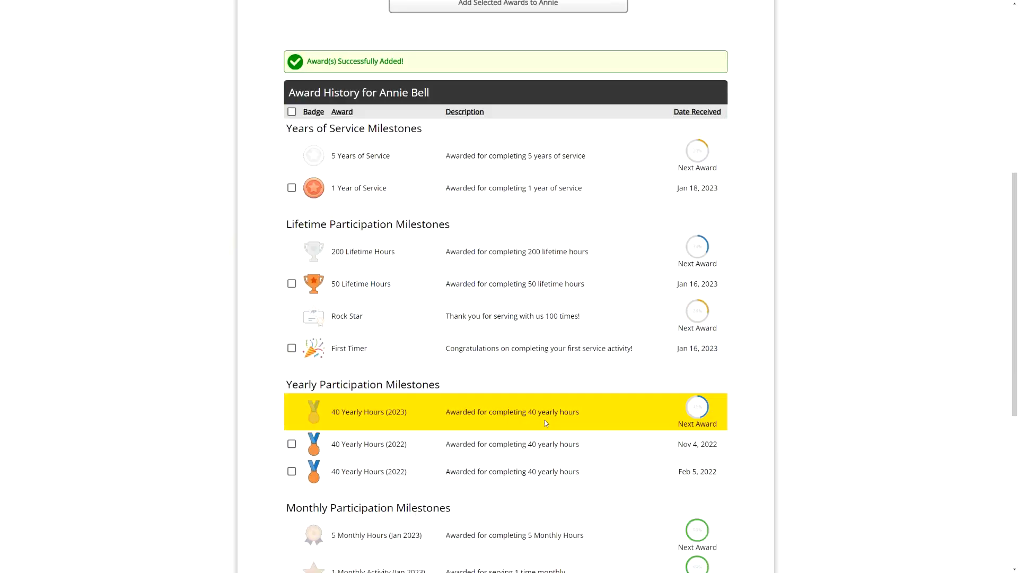
{"action": "scroll", "coordinate": [583, 410], "scroll_direction": "down", "scroll_amount": 2}
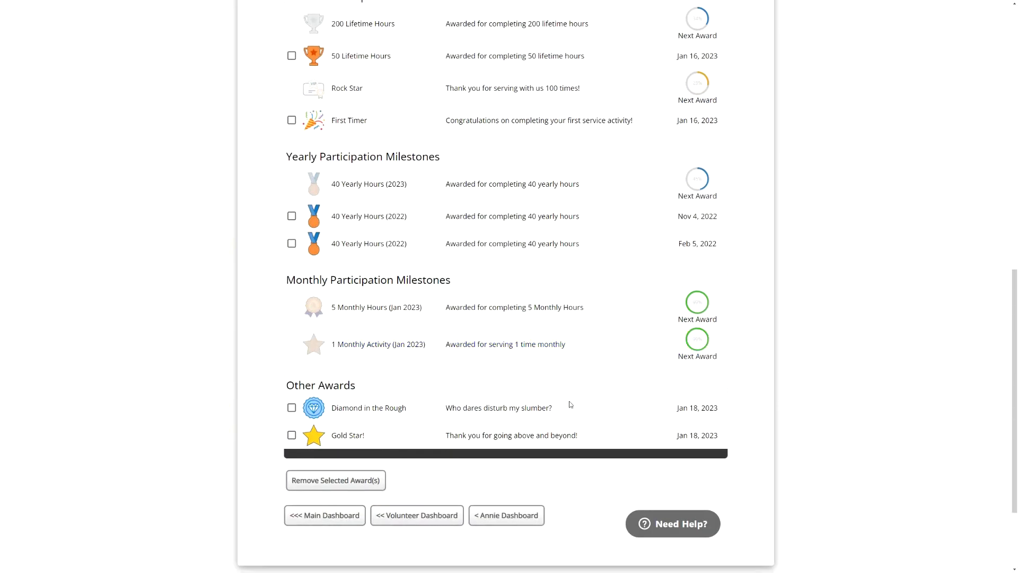
{"action": "scroll", "coordinate": [539, 412], "scroll_direction": "up", "scroll_amount": 3}
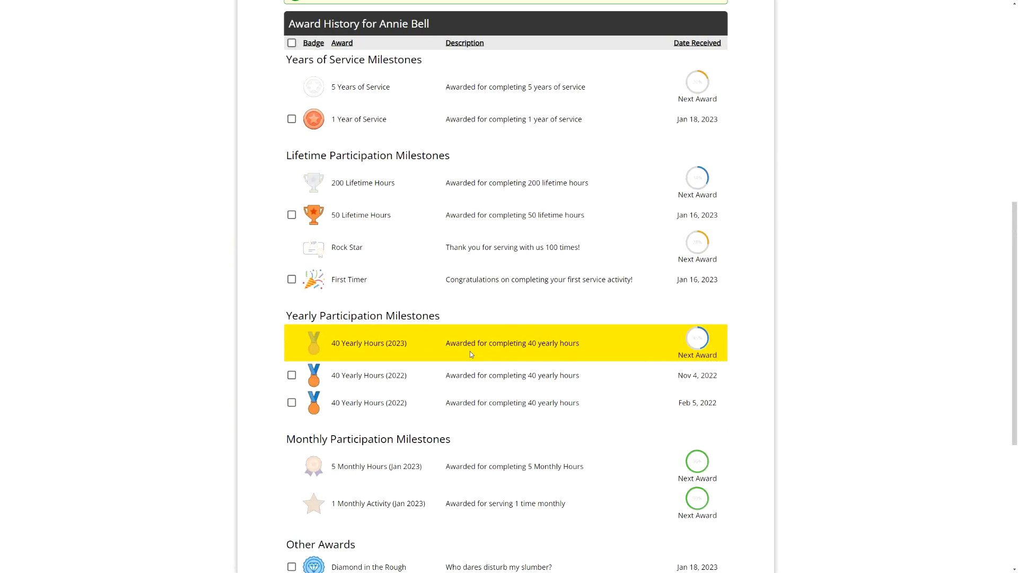
{"action": "scroll", "coordinate": [520, 365], "scroll_direction": "down", "scroll_amount": 4}
{"action": "left_click", "coordinate": [292, 368]}
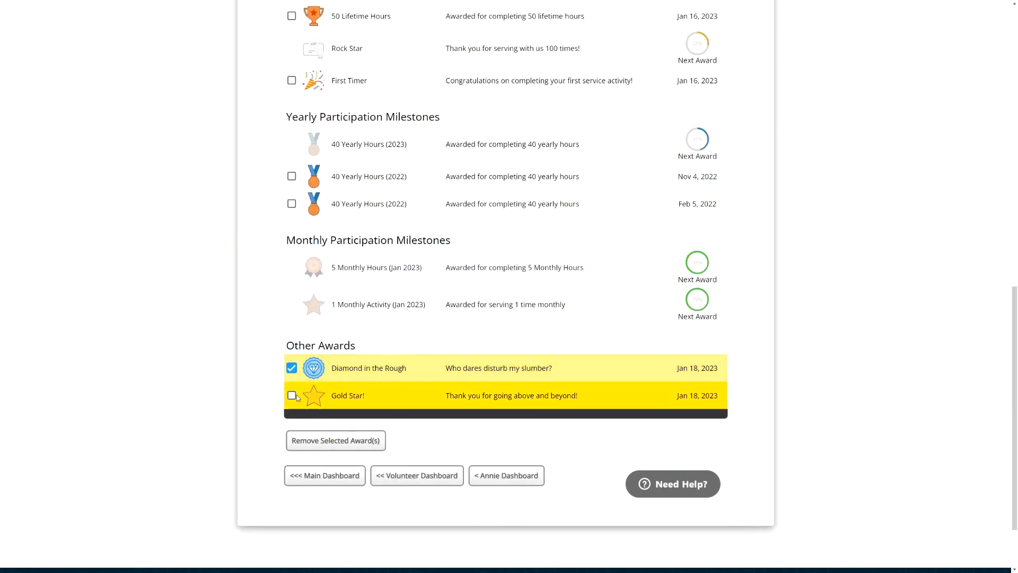
{"action": "left_click", "coordinate": [294, 396]}
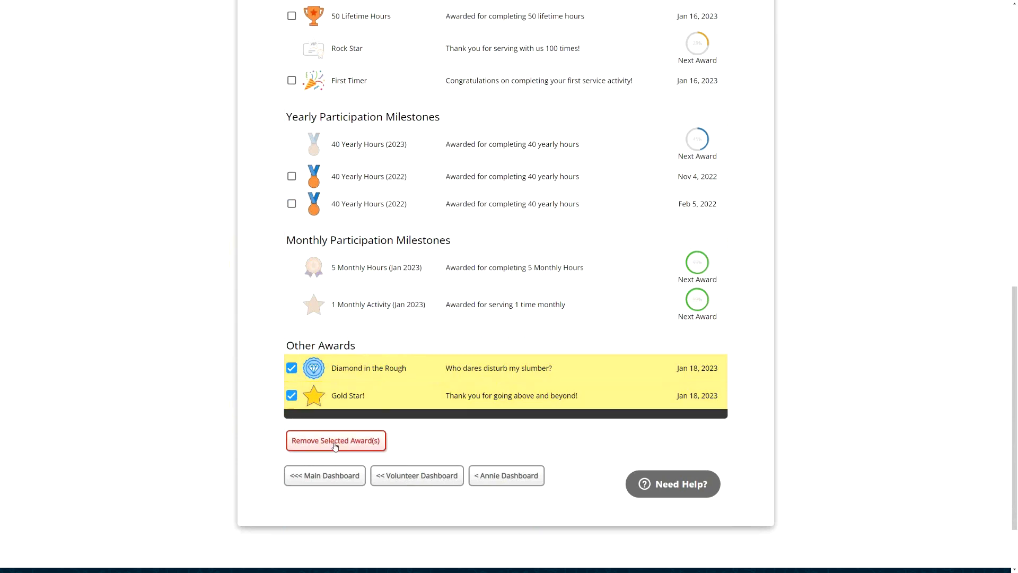
{"action": "left_click", "coordinate": [292, 395]}
{"action": "left_click", "coordinate": [291, 367]}
- Examine the yearly and monthly participation milestones in the volunteer's award history
{"action": "scroll", "coordinate": [318, 318], "scroll_direction": "up", "scroll_amount": 2}
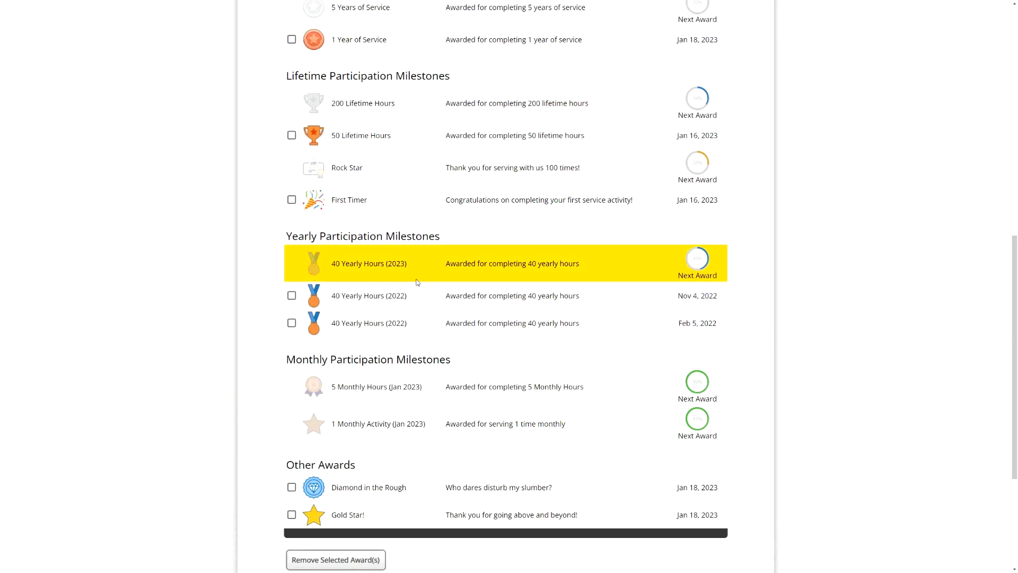
{"action": "double_click", "coordinate": [296, 236]}
{"action": "double_click", "coordinate": [312, 361]}
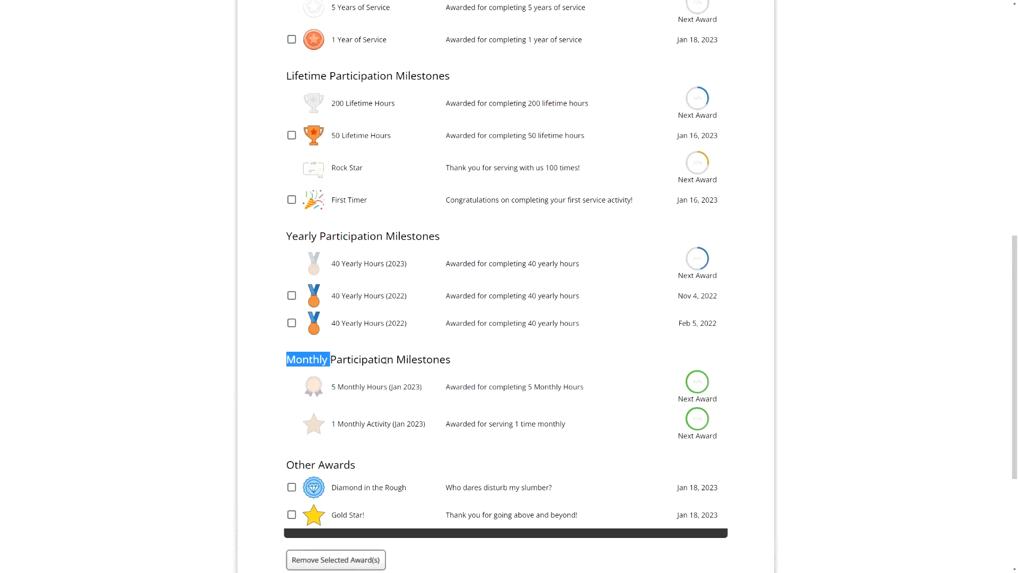
{"action": "left_click", "coordinate": [386, 360]}
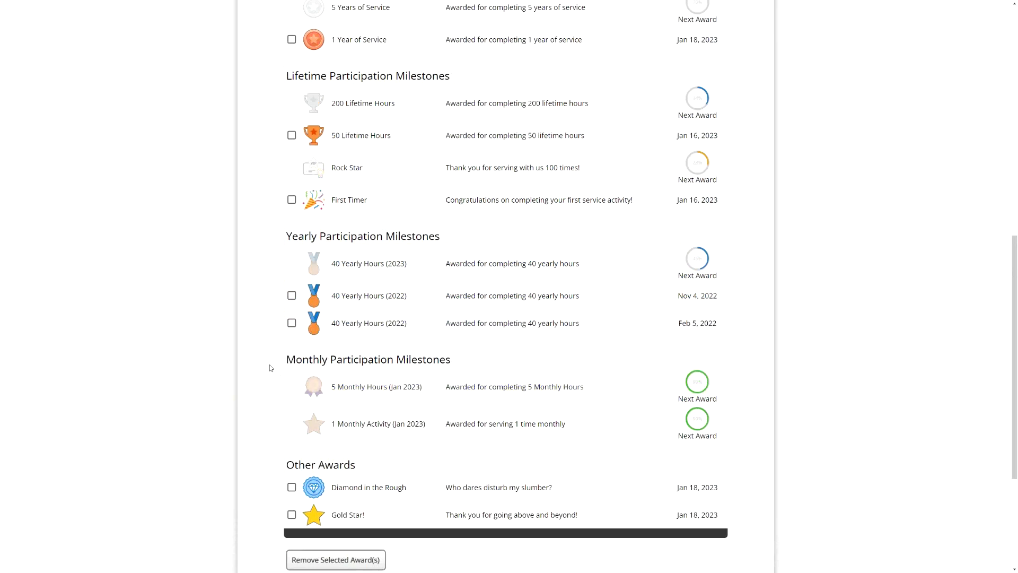
{"action": "scroll", "coordinate": [438, 357], "scroll_direction": "up", "scroll_amount": 2}
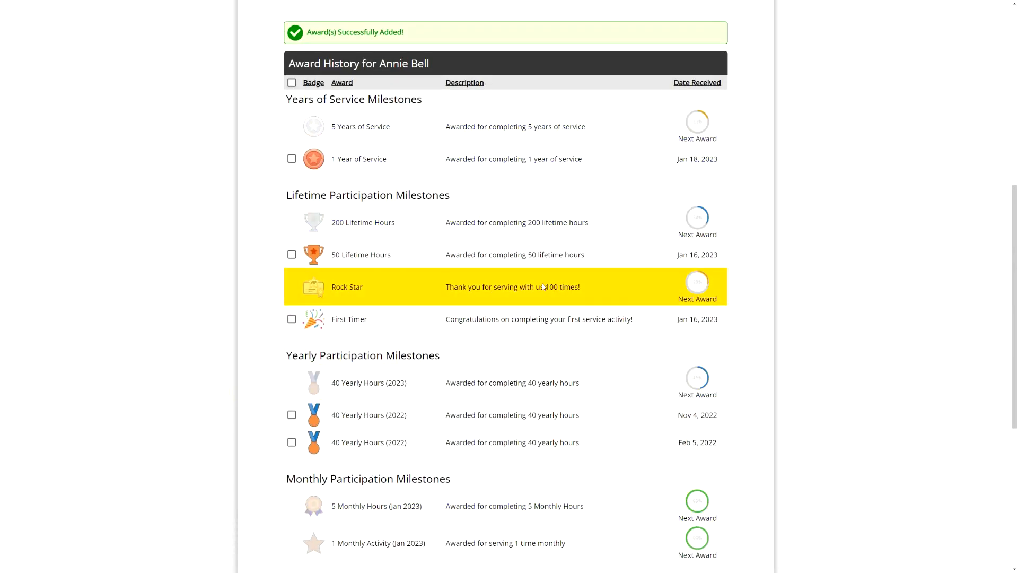
{"action": "scroll", "coordinate": [548, 182], "scroll_direction": "up", "scroll_amount": 2}
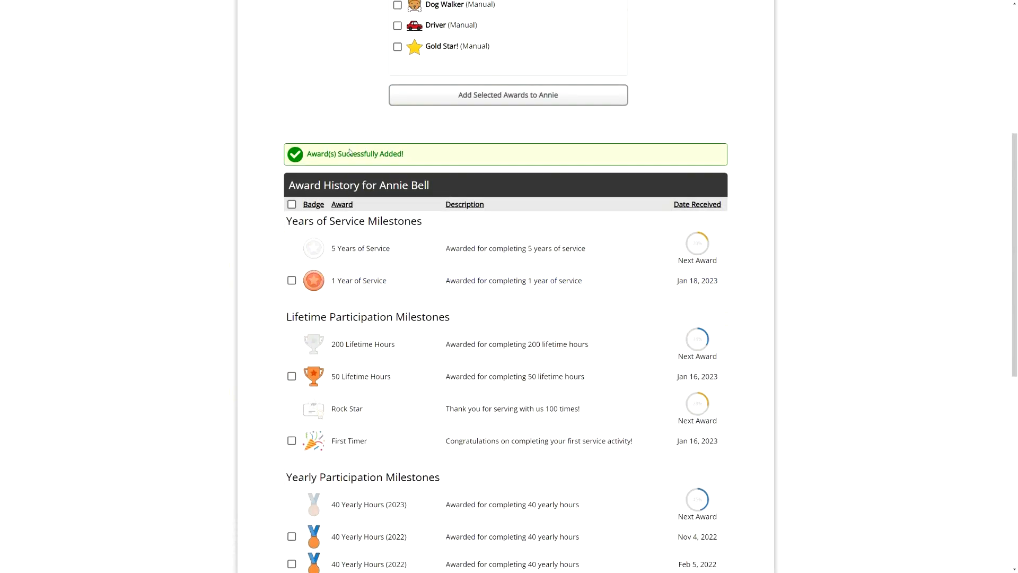
{"action": "scroll", "coordinate": [350, 152], "scroll_direction": "up", "scroll_amount": 5}
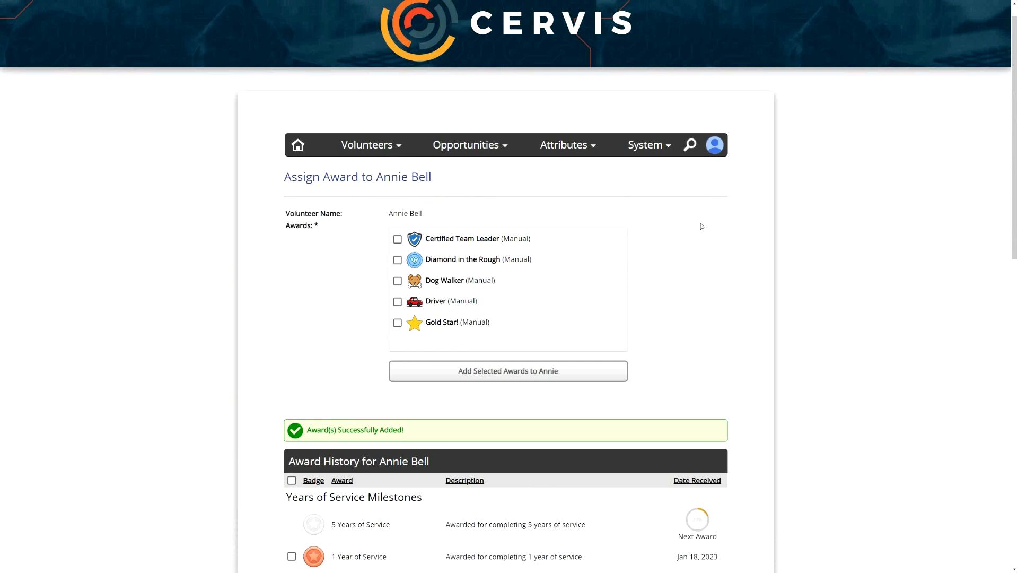
- View the Volunteer Portal at volunteer access level to inspect its award notice and return to administrator access level
{"action": "left_click", "coordinate": [710, 151]}
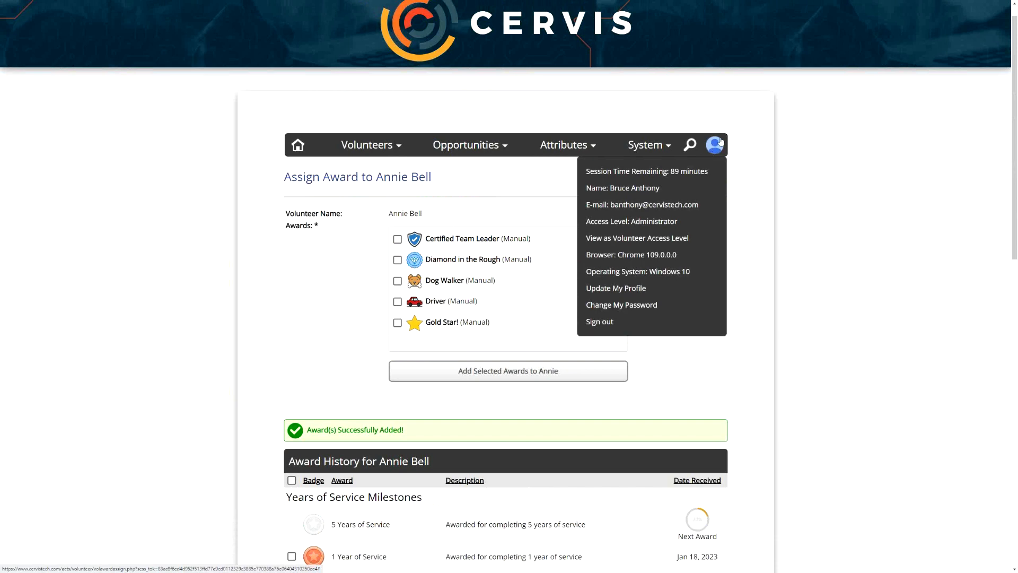
{"action": "left_click", "coordinate": [642, 240]}
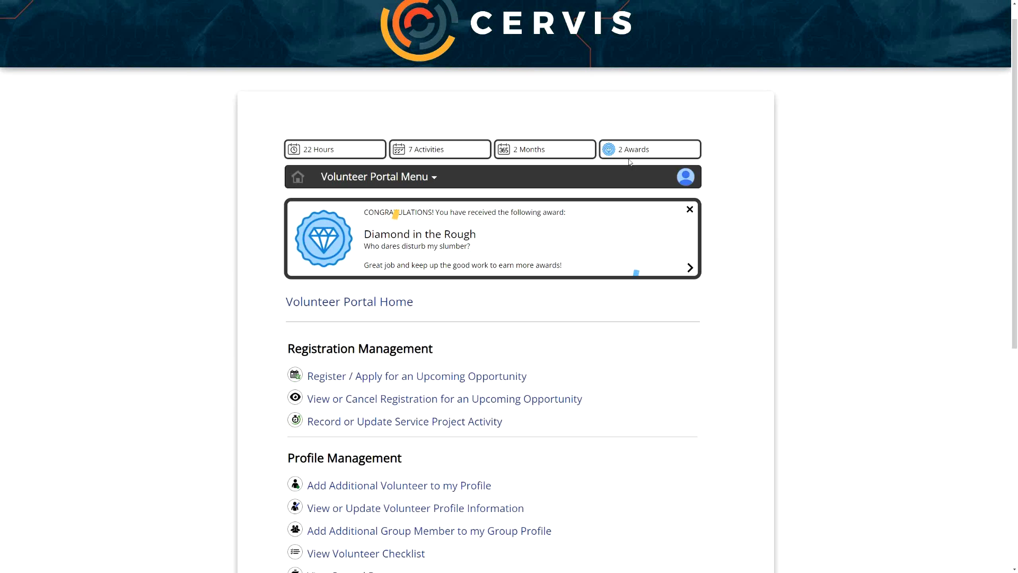
{"action": "left_click", "coordinate": [685, 176]}
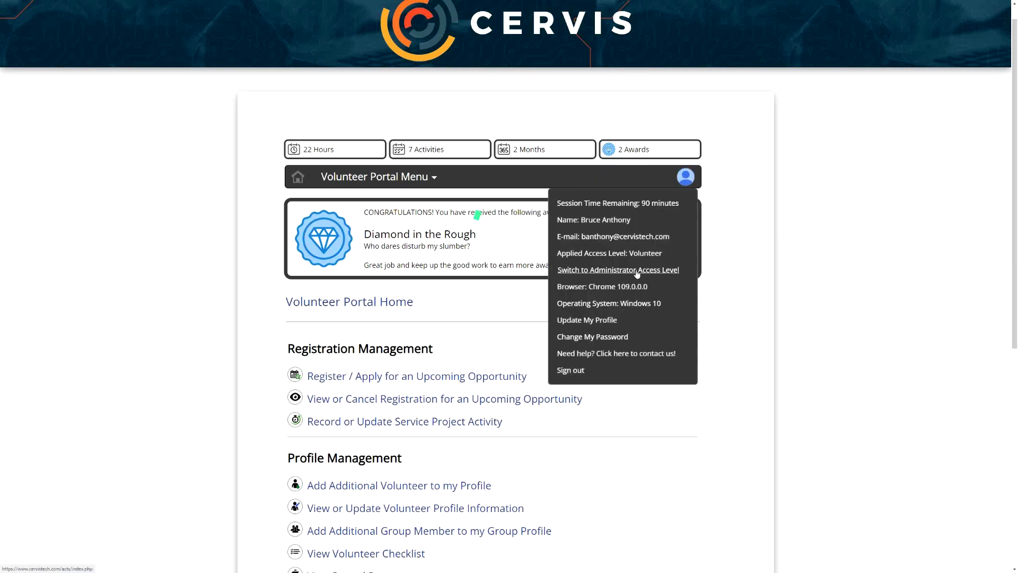
{"action": "left_click", "coordinate": [636, 271]}
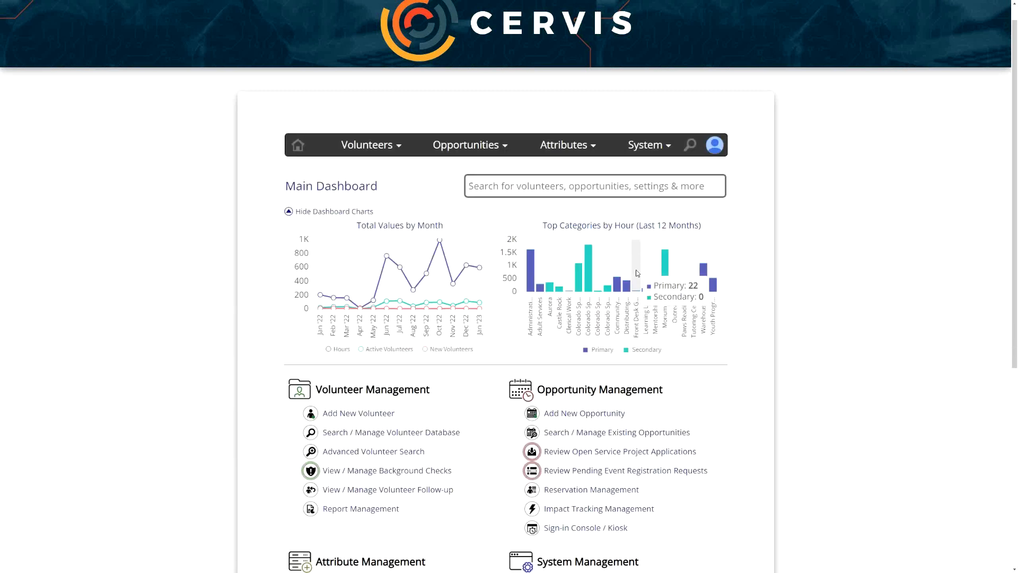
- Open the Sign-in Console / Kiosk from the Main Dashboard
{"action": "scroll", "coordinate": [765, 310], "scroll_direction": "down", "scroll_amount": 4}
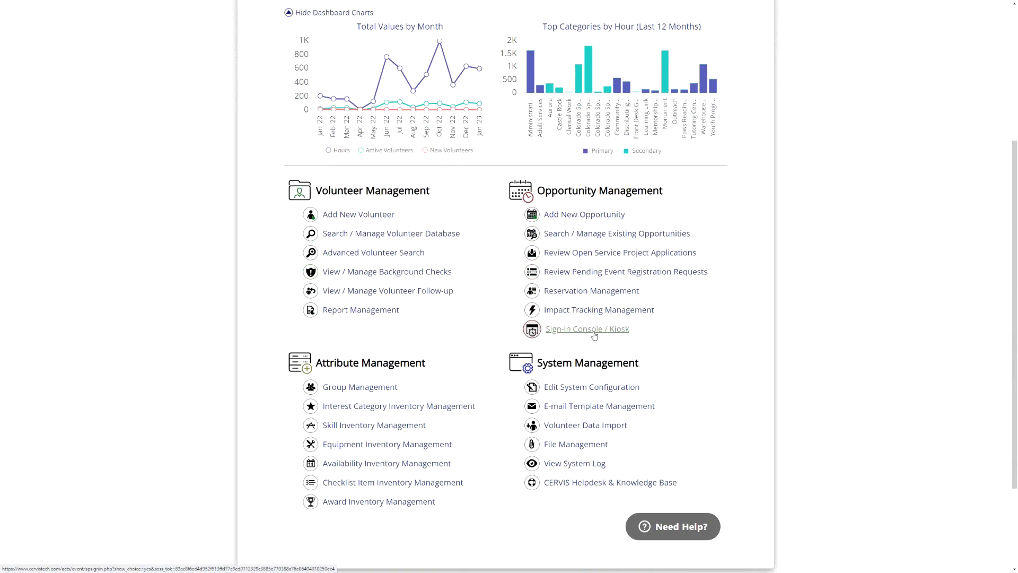
{"action": "left_click", "coordinate": [594, 335]}
{"action": "left_click", "coordinate": [455, 249]}
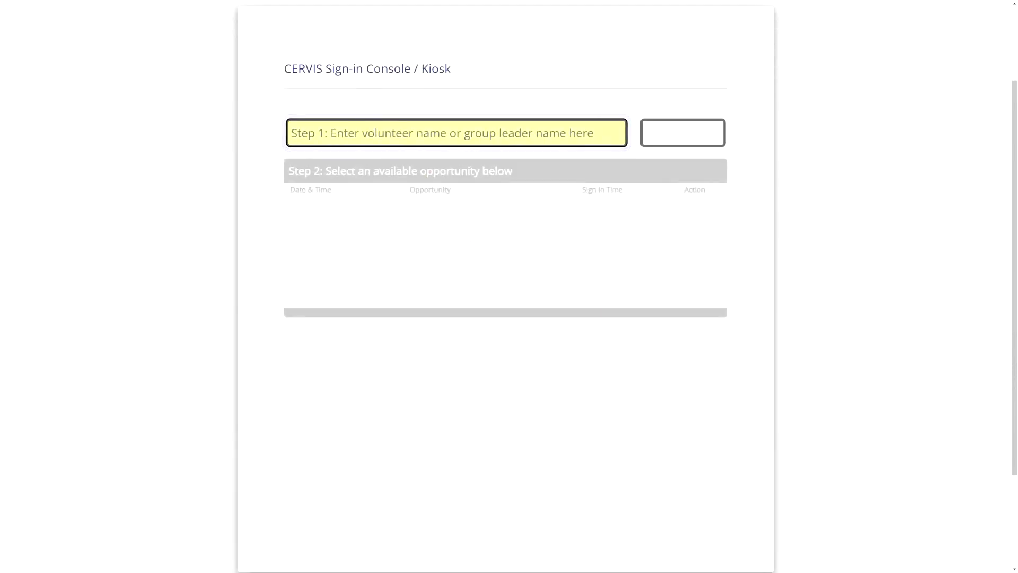
- Look up the volunteer by first name in the kiosk and view the Award Activity details of their badge
{"action": "type", "text": "Bruce"}
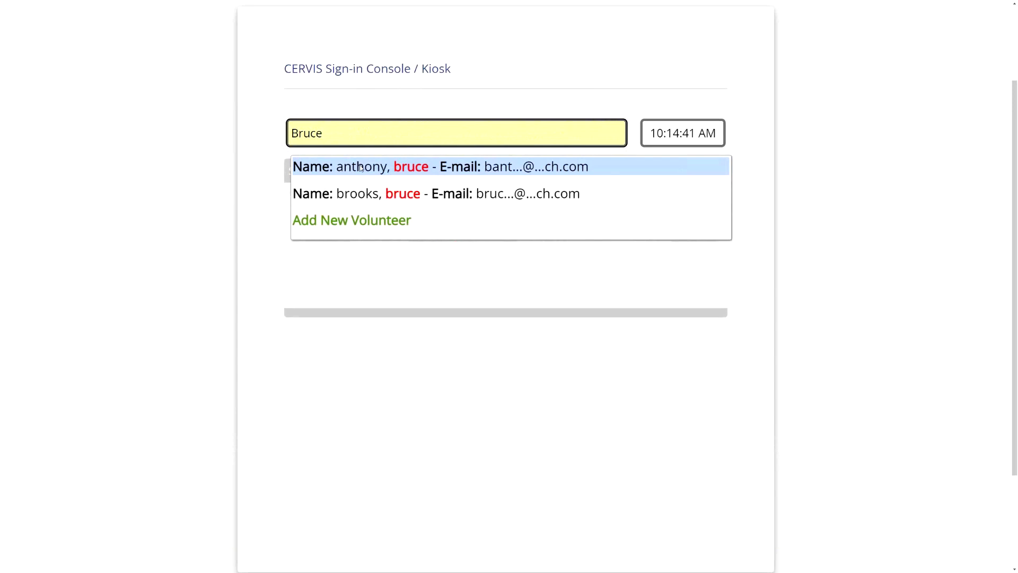
{"action": "left_click", "coordinate": [359, 166]}
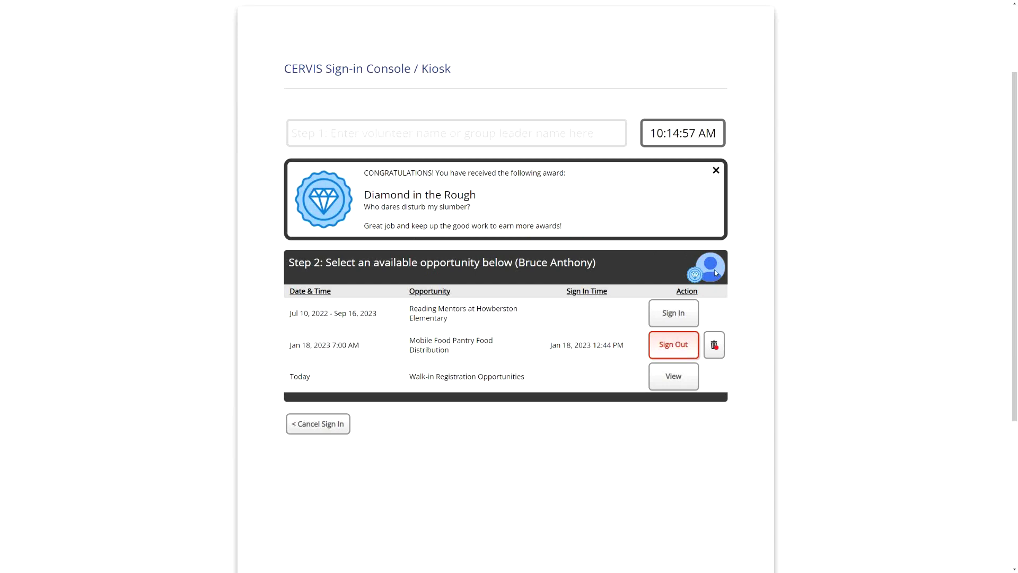
{"action": "mouse_move", "coordinate": [699, 282]}
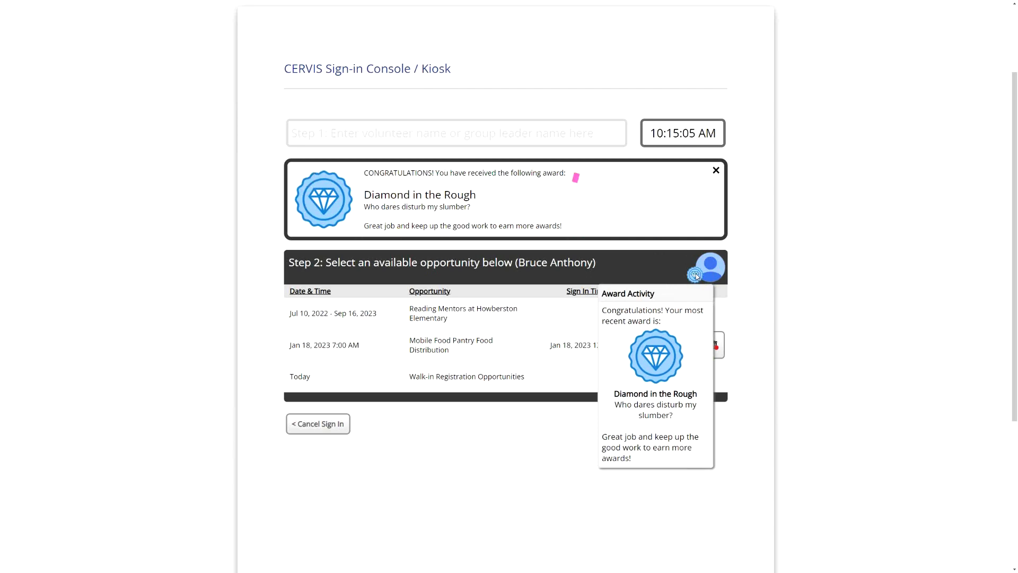
- Cancel the volunteer's sign-in, exit the kiosk by entering Exit as the name, and sign back in with Google
{"action": "left_click", "coordinate": [318, 424]}
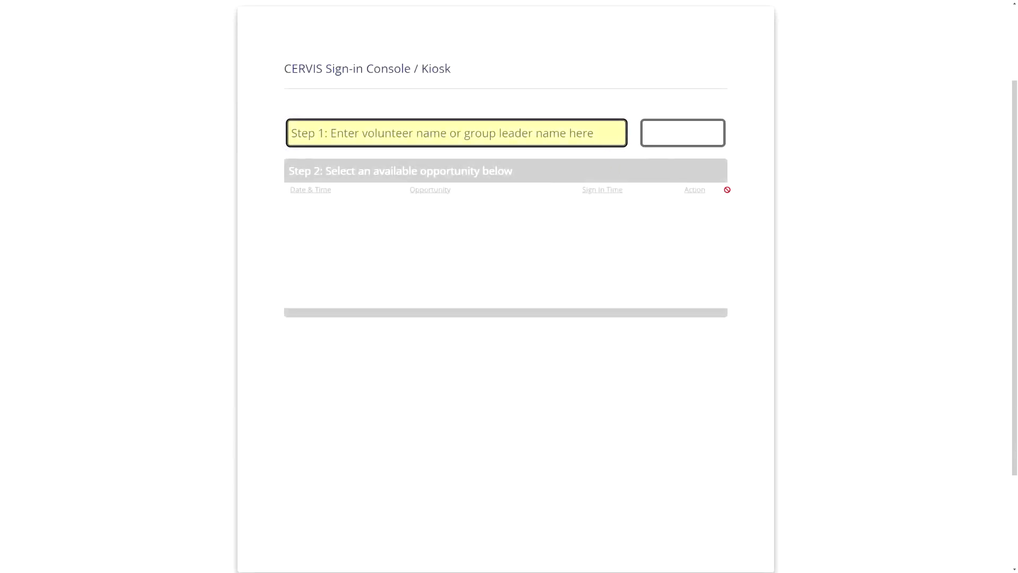
{"action": "left_click", "coordinate": [501, 142]}
{"action": "type", "text": "Exit"}
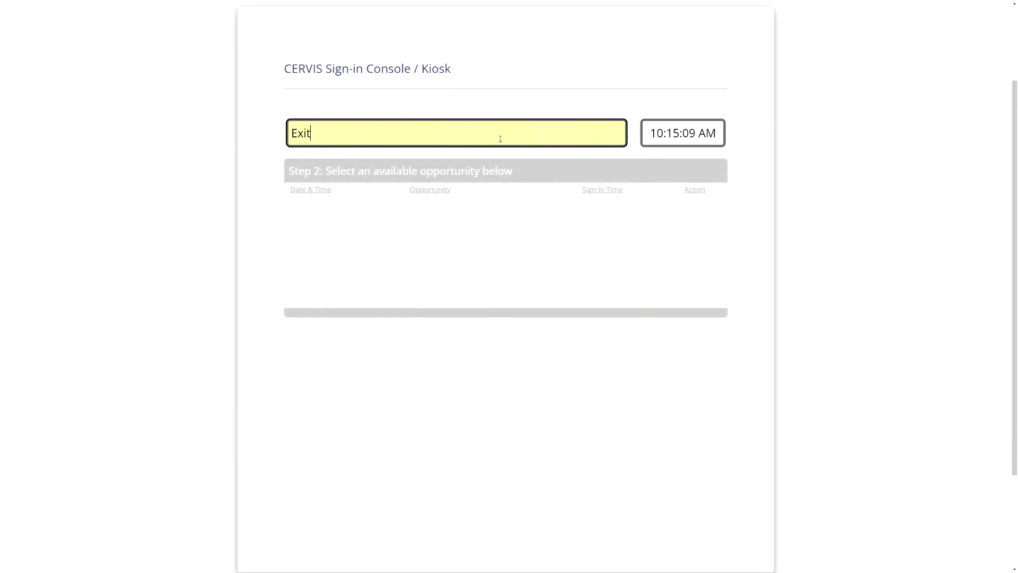
{"action": "left_click", "coordinate": [380, 225]}
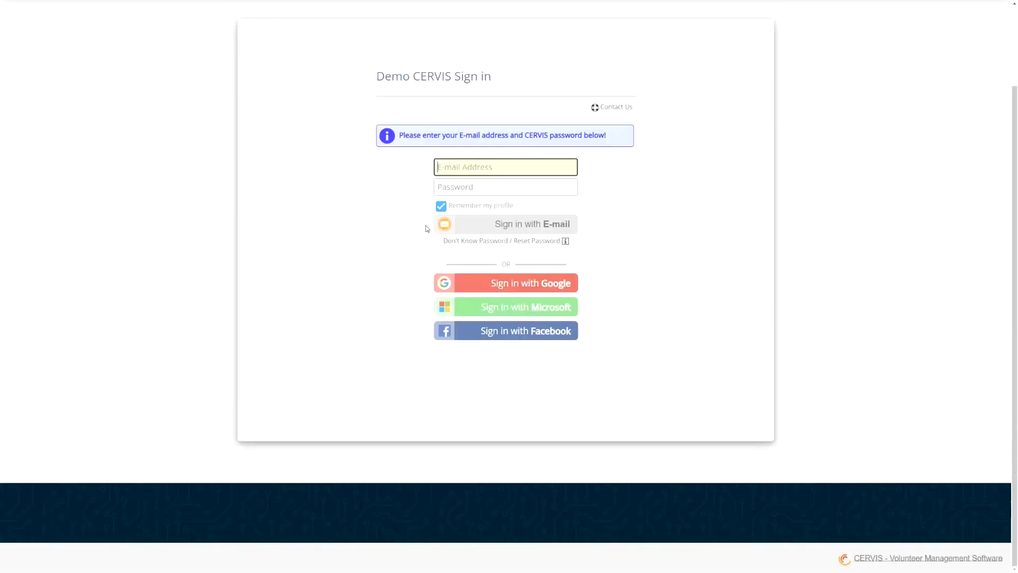
{"action": "left_click", "coordinate": [530, 284]}
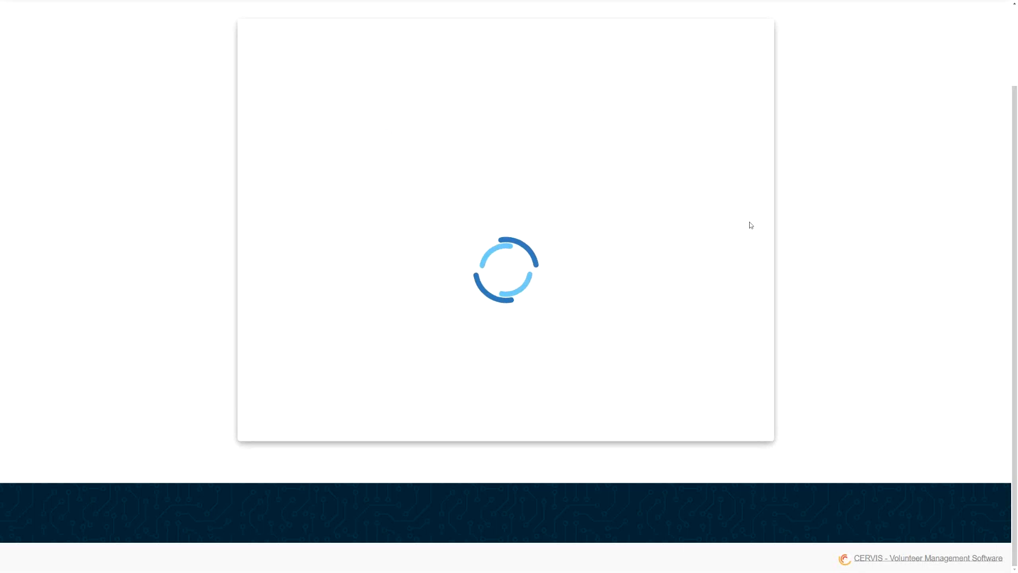
- Switch to the volunteer access level and open the Volunteer Award History from the Volunteer Portal
{"action": "left_click", "coordinate": [715, 60]}
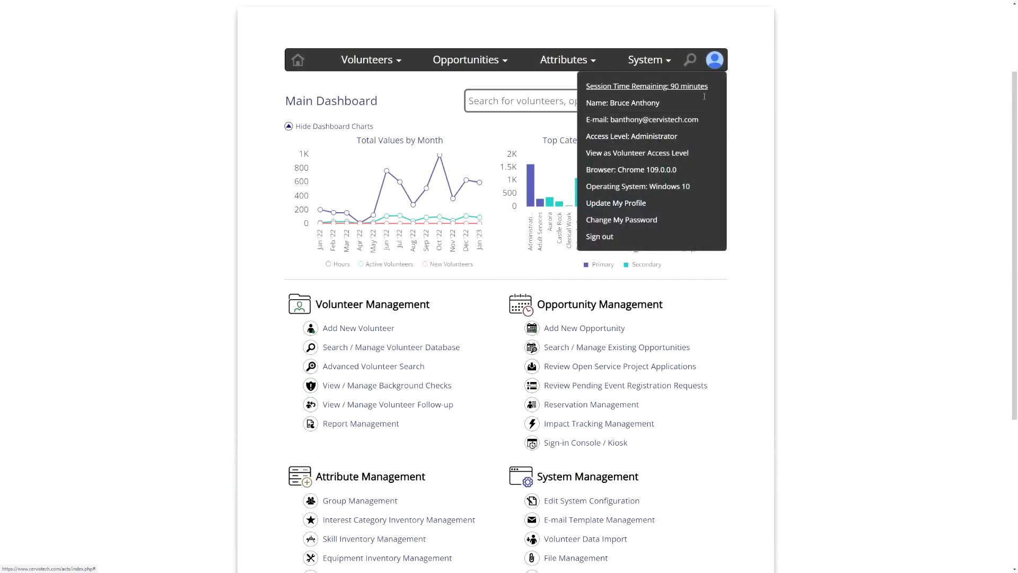
{"action": "left_click", "coordinate": [666, 152]}
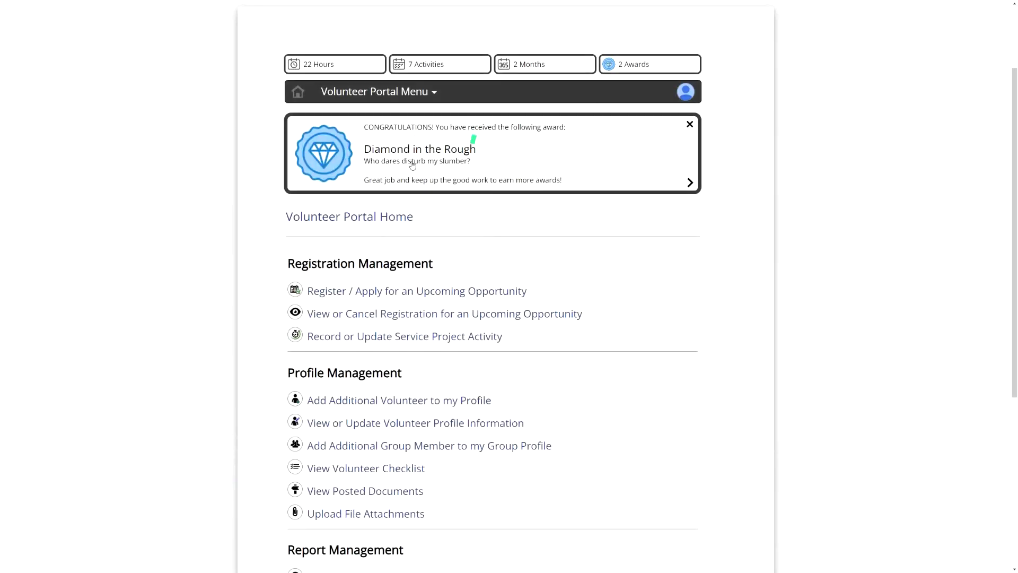
{"action": "scroll", "coordinate": [447, 246], "scroll_direction": "down", "scroll_amount": 5}
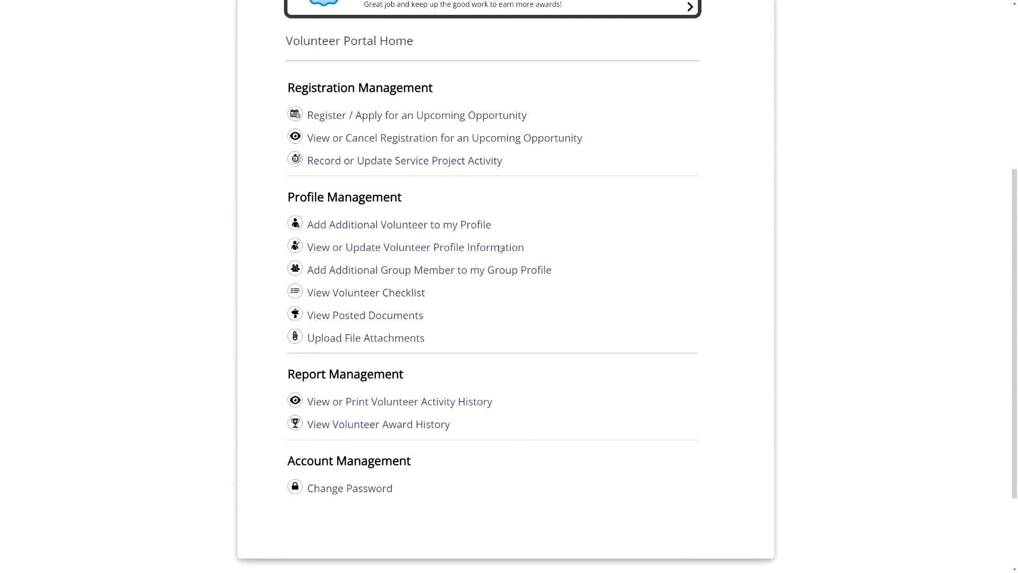
{"action": "left_click_drag", "start_coordinate": [304, 273], "coordinate": [386, 272]}
{"action": "left_click", "coordinate": [386, 276]}
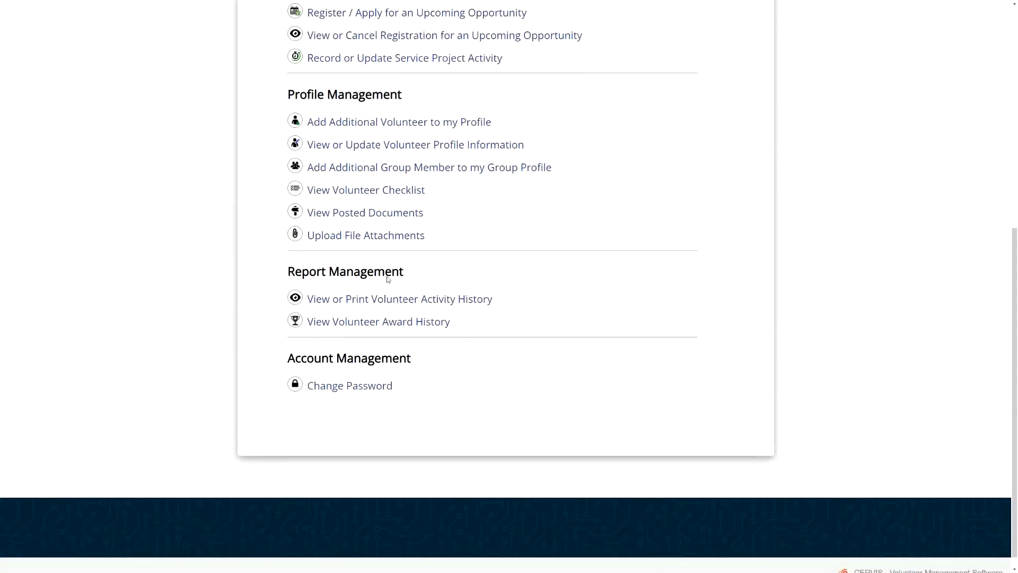
{"action": "left_click", "coordinate": [352, 324]}
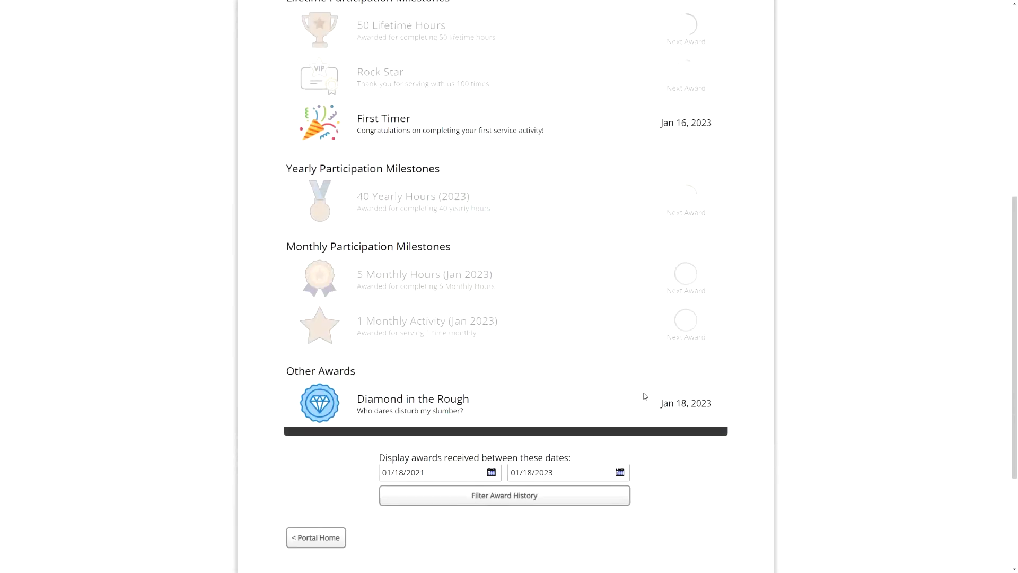
- Examine the volunteer's award history from the Years of Service milestones through Other Awards and the date filter
{"action": "scroll", "coordinate": [645, 396], "scroll_direction": "up", "scroll_amount": 5}
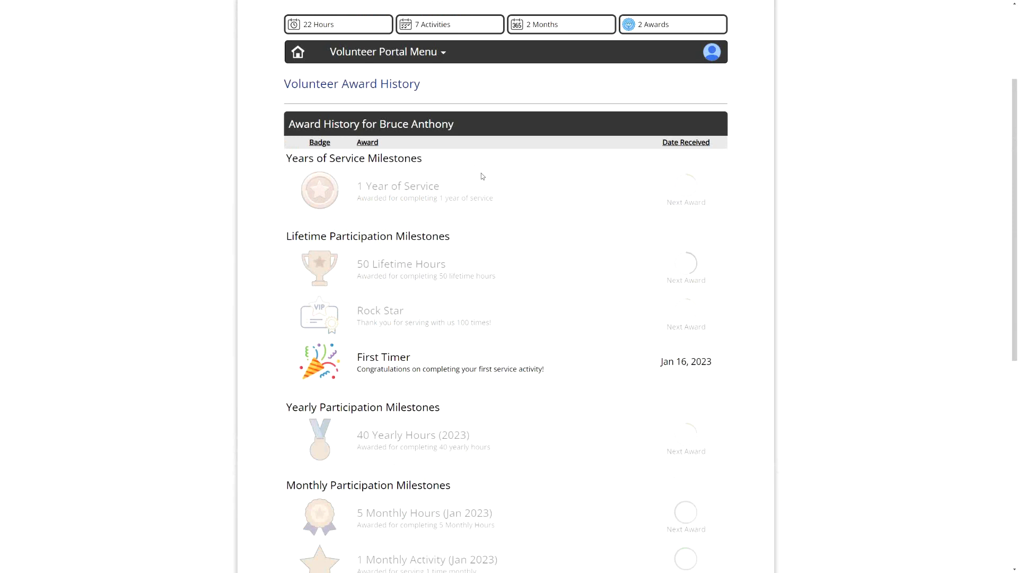
{"action": "left_click_drag", "start_coordinate": [358, 184], "coordinate": [504, 202]}
{"action": "left_click", "coordinate": [522, 207]}
{"action": "scroll", "coordinate": [504, 291], "scroll_direction": "down", "scroll_amount": 2}
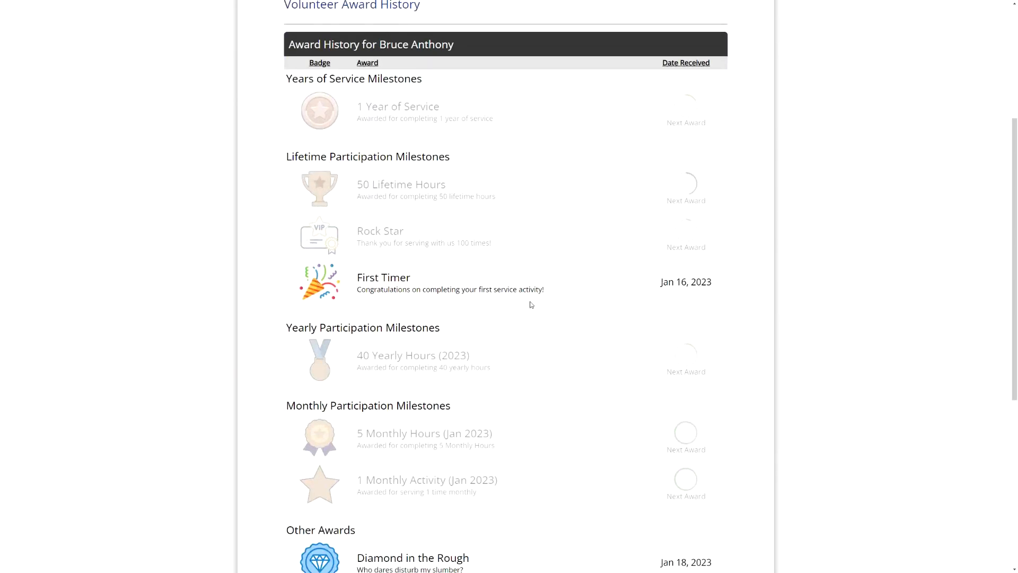
{"action": "scroll", "coordinate": [530, 304], "scroll_direction": "down", "scroll_amount": 3}
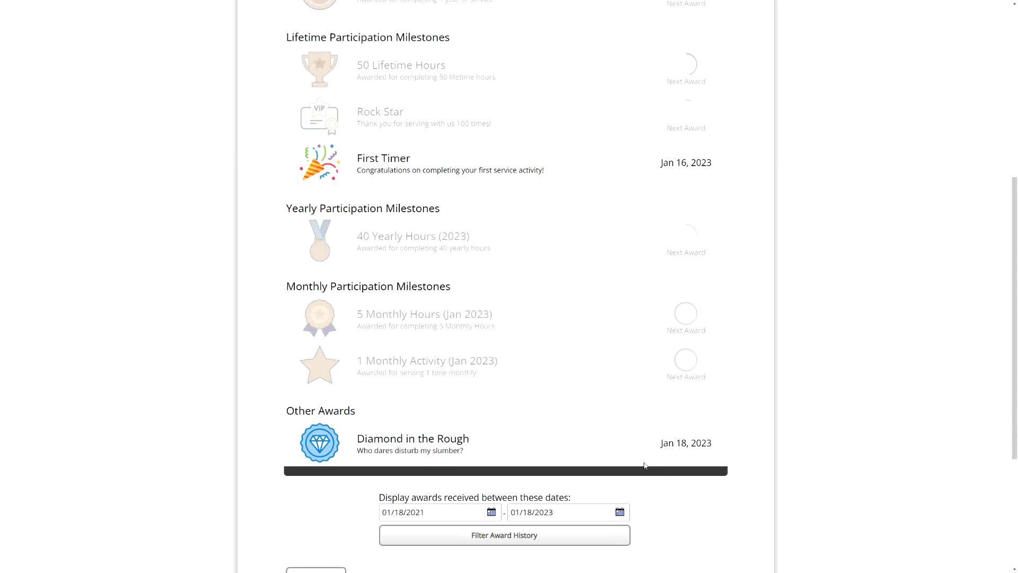
{"action": "scroll", "coordinate": [660, 447], "scroll_direction": "down", "scroll_amount": 3}
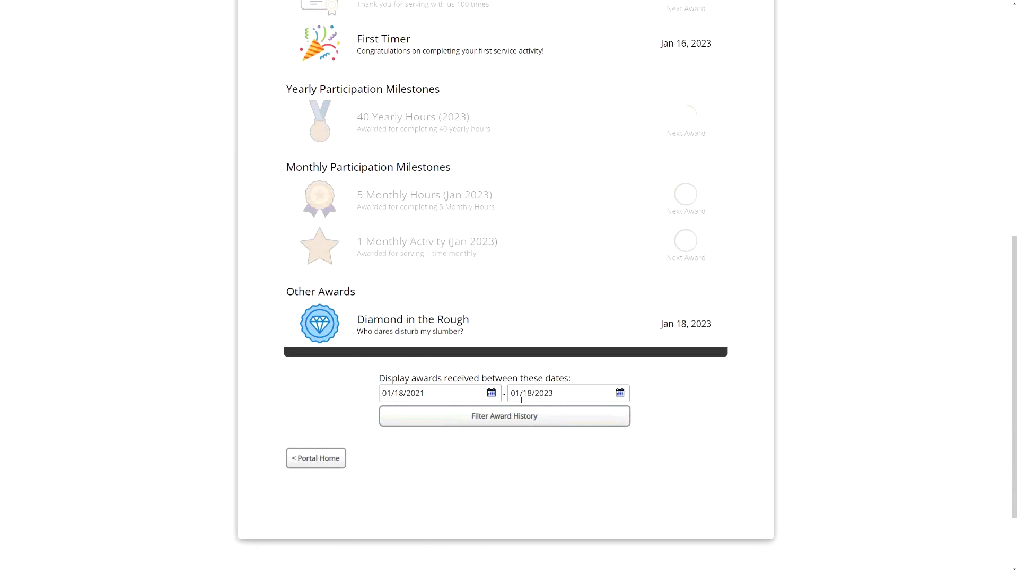
- Return to the Volunteer Portal home and switch back to the administrator access level
{"action": "left_click", "coordinate": [336, 459]}
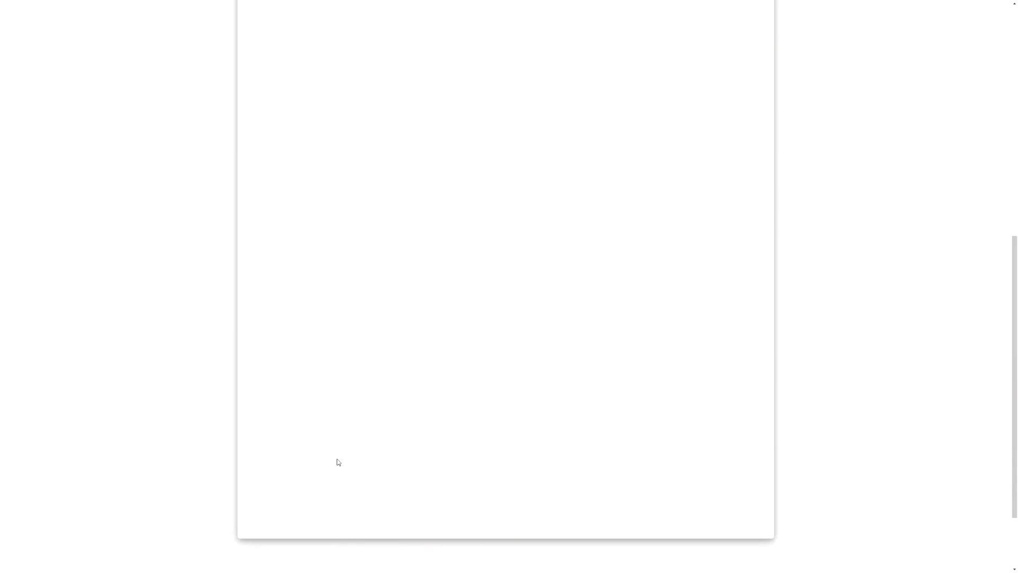
{"action": "scroll", "coordinate": [690, 336], "scroll_direction": "up", "scroll_amount": 5}
{"action": "left_click", "coordinate": [686, 167]}
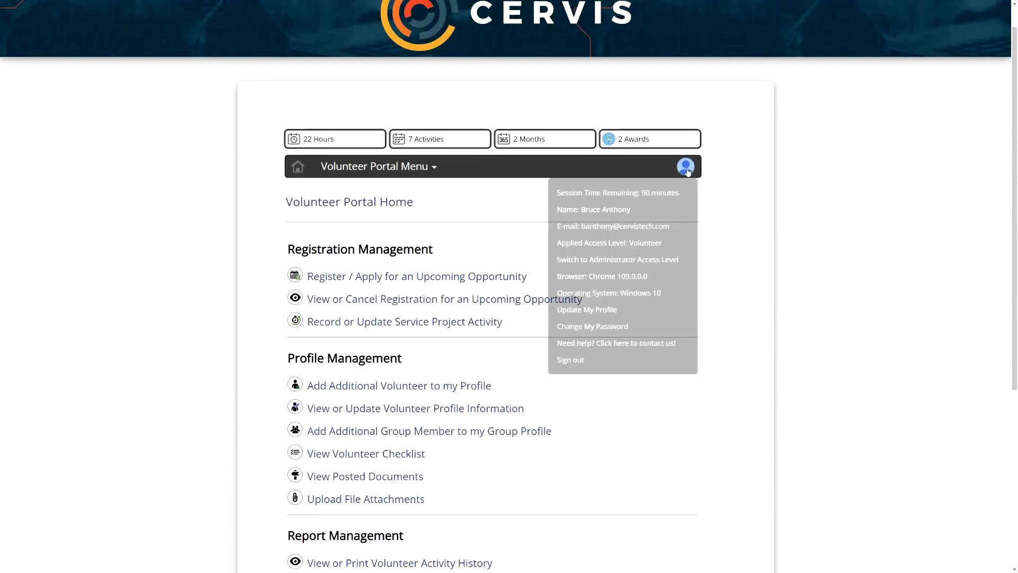
{"action": "left_click", "coordinate": [643, 261]}
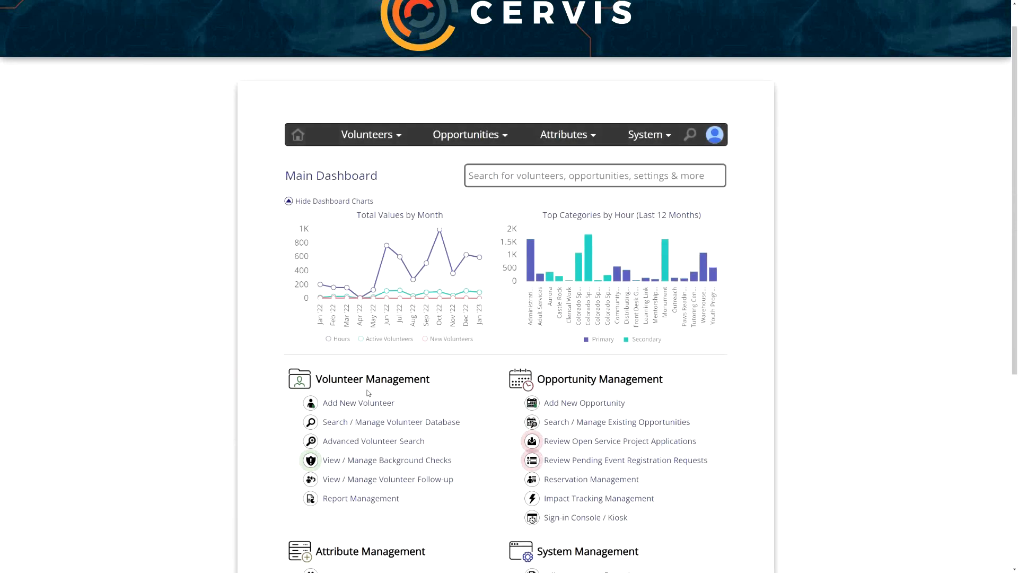
- Open the Advanced Volunteer Search and expand the Volunteer Award Options
{"action": "left_click_drag", "start_coordinate": [321, 380], "coordinate": [441, 381]}
{"action": "left_click", "coordinate": [441, 380]}
{"action": "scroll", "coordinate": [442, 382], "scroll_direction": "down", "scroll_amount": 2}
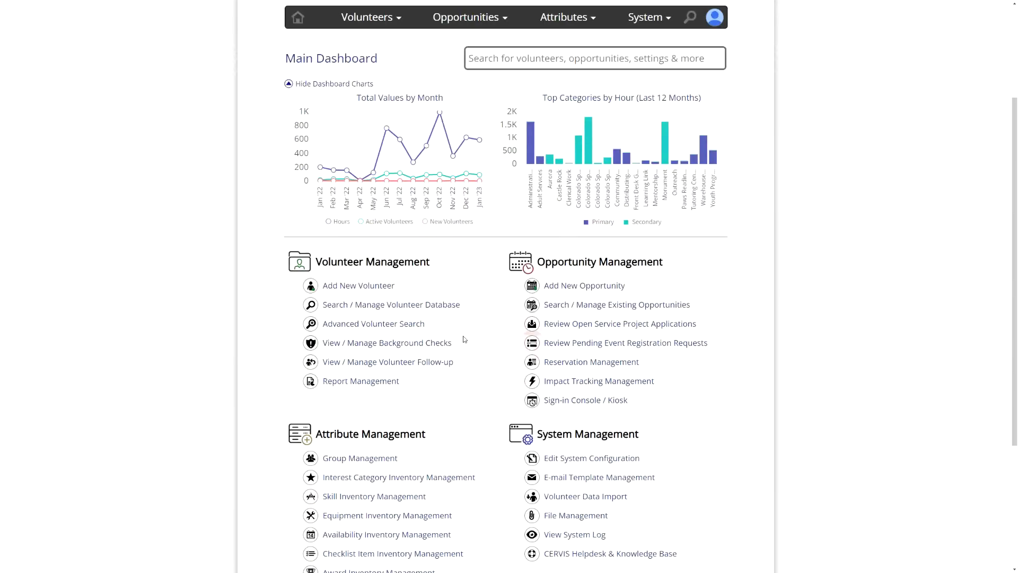
{"action": "left_click", "coordinate": [362, 322]}
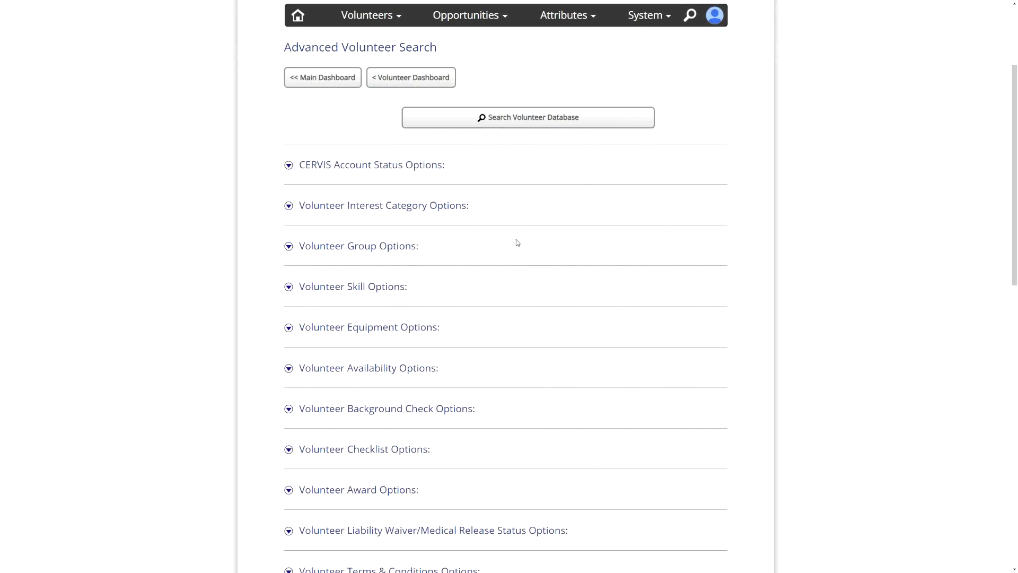
{"action": "scroll", "coordinate": [514, 234], "scroll_direction": "down", "scroll_amount": 2}
{"action": "left_click", "coordinate": [360, 371]}
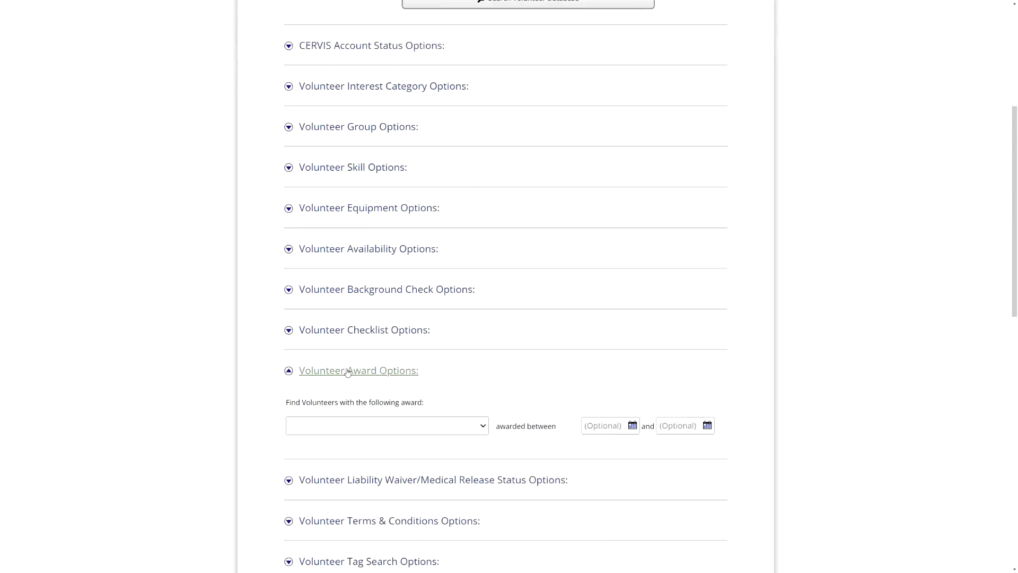
{"action": "scroll", "coordinate": [526, 353], "scroll_direction": "down", "scroll_amount": 2}
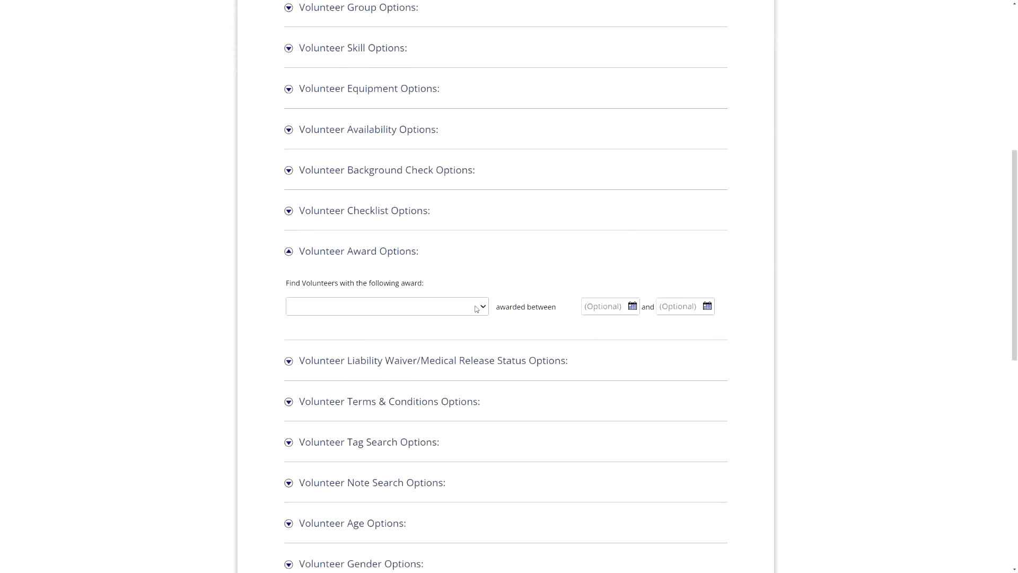
- Set the award criteria to 50 Lifetime Hours (50 Hours Lifetime), awarded between 01/01/2022 and 12/31/2022
{"action": "left_click", "coordinate": [477, 305]}
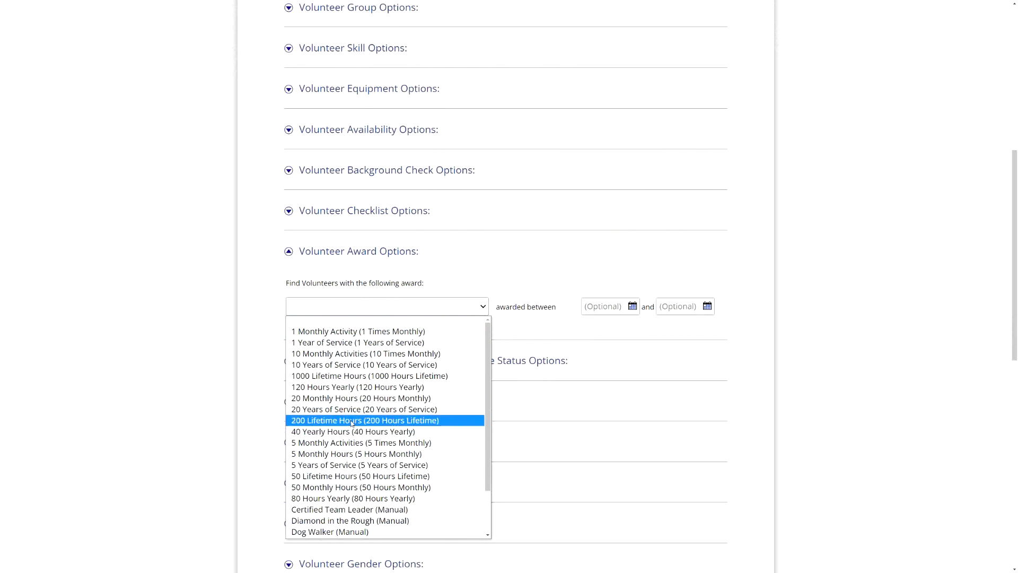
{"action": "left_click", "coordinate": [370, 476]}
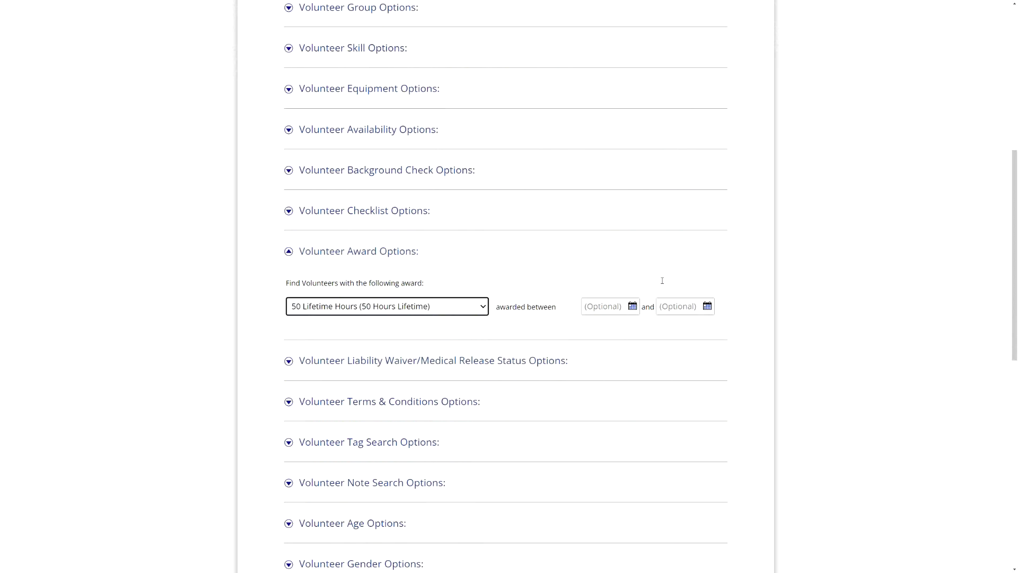
{"action": "left_click", "coordinate": [603, 310]}
{"action": "left_click", "coordinate": [644, 334]}
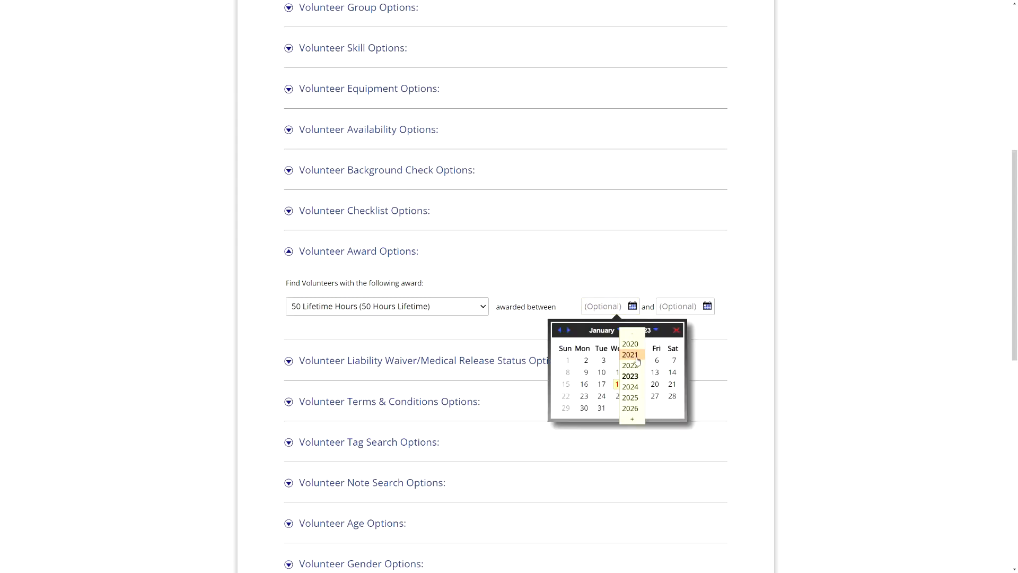
{"action": "left_click", "coordinate": [636, 367]}
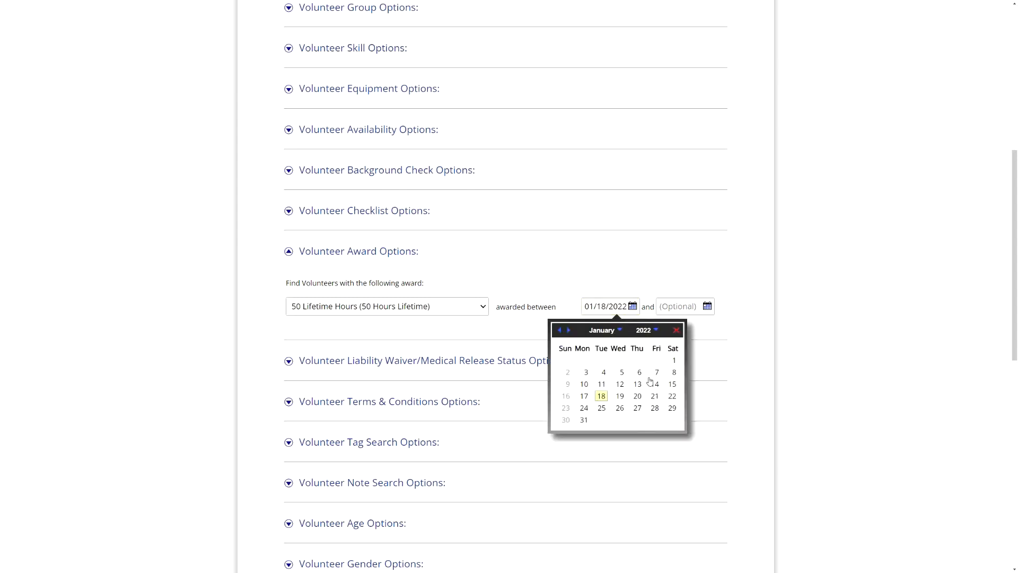
{"action": "left_click", "coordinate": [673, 363]}
{"action": "left_click", "coordinate": [681, 306]}
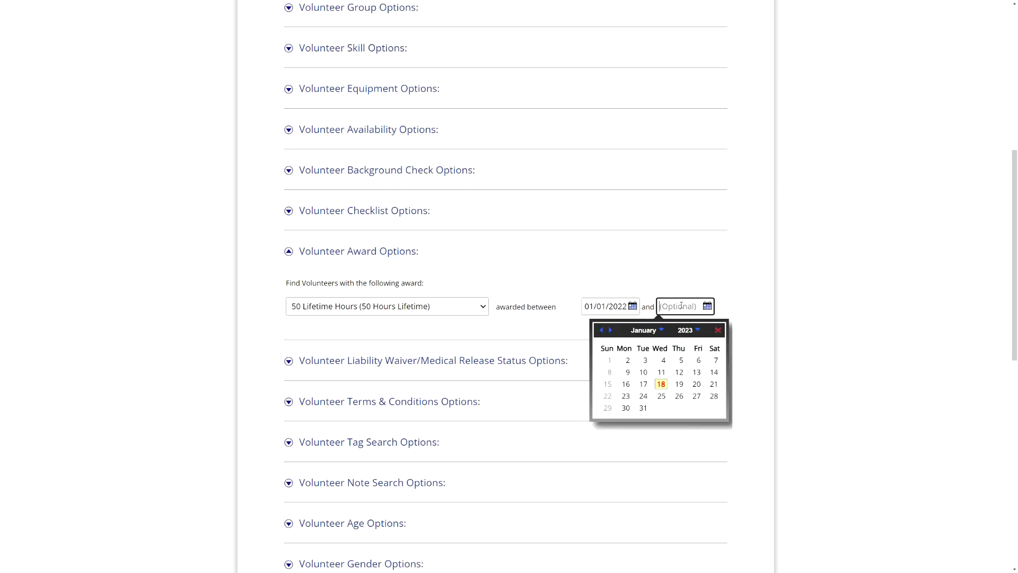
{"action": "left_click", "coordinate": [602, 331]}
{"action": "left_click", "coordinate": [716, 409]}
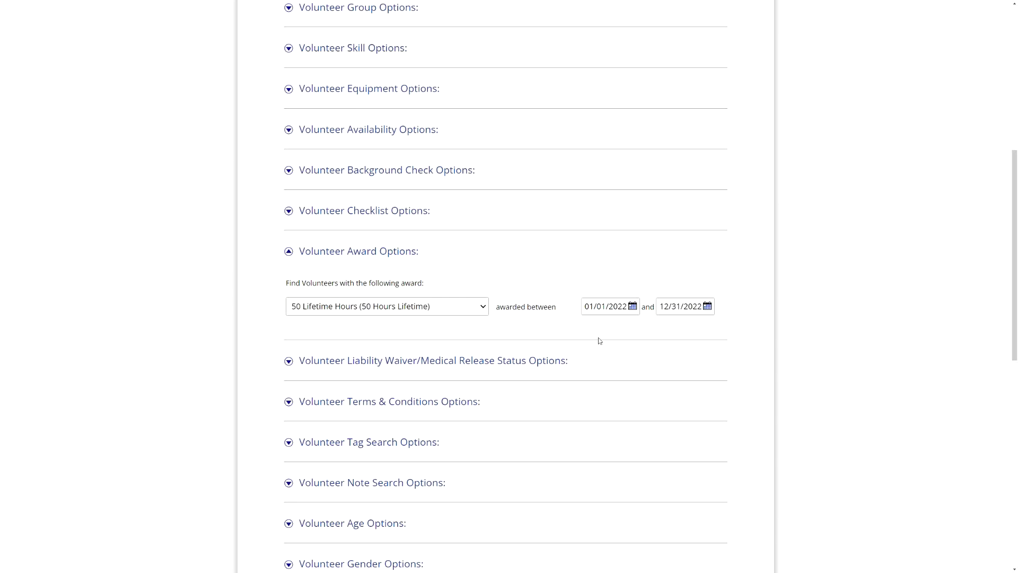
- Go to the Volunteer Management Dashboard and search the volunteer database without entering a name
{"action": "scroll", "coordinate": [615, 324], "scroll_direction": "down", "scroll_amount": 10}
{"action": "left_click", "coordinate": [484, 345]}
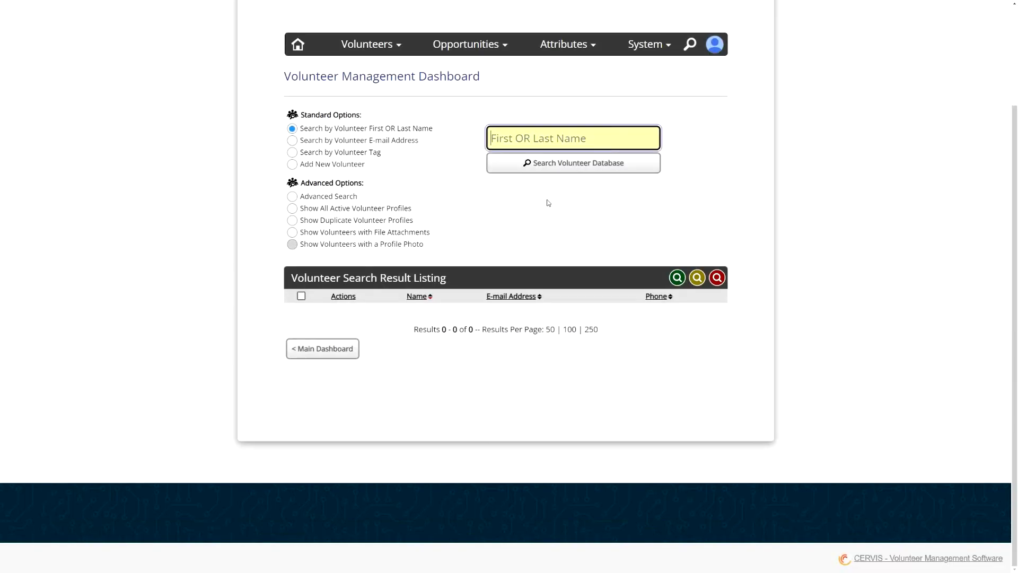
{"action": "left_click", "coordinate": [562, 166]}
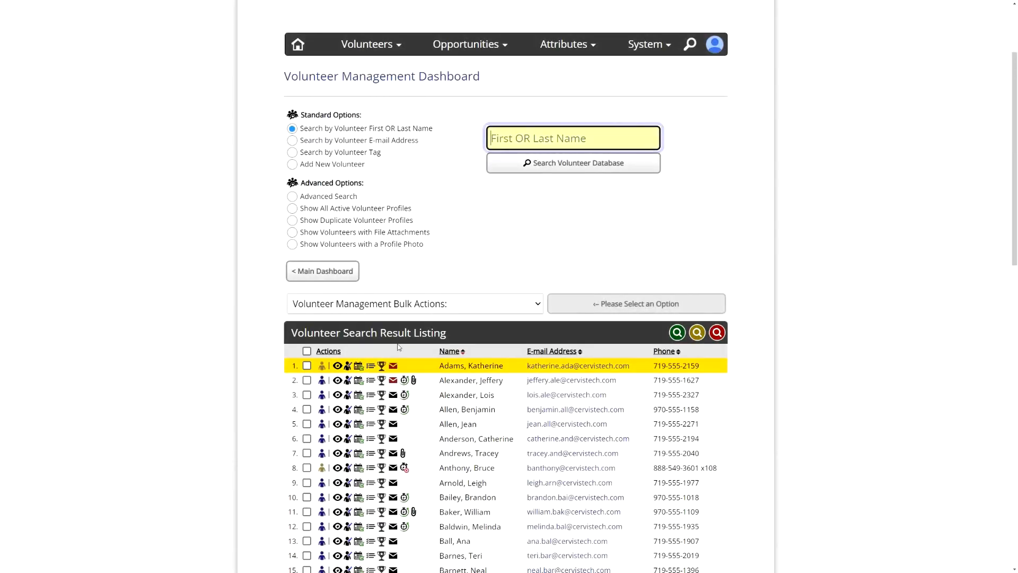
- Select all volunteers in the search result listing and view the available bulk actions
{"action": "left_click", "coordinate": [307, 351]}
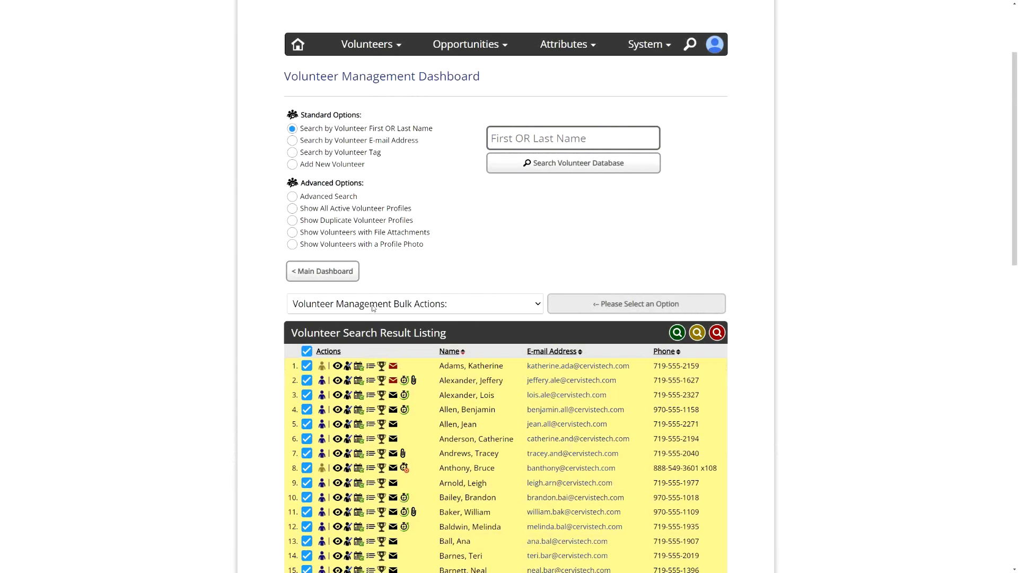
{"action": "left_click", "coordinate": [373, 307]}
{"action": "left_click", "coordinate": [496, 280]}
- Return to the Main Dashboard and open Report Management
{"action": "left_click", "coordinate": [352, 277]}
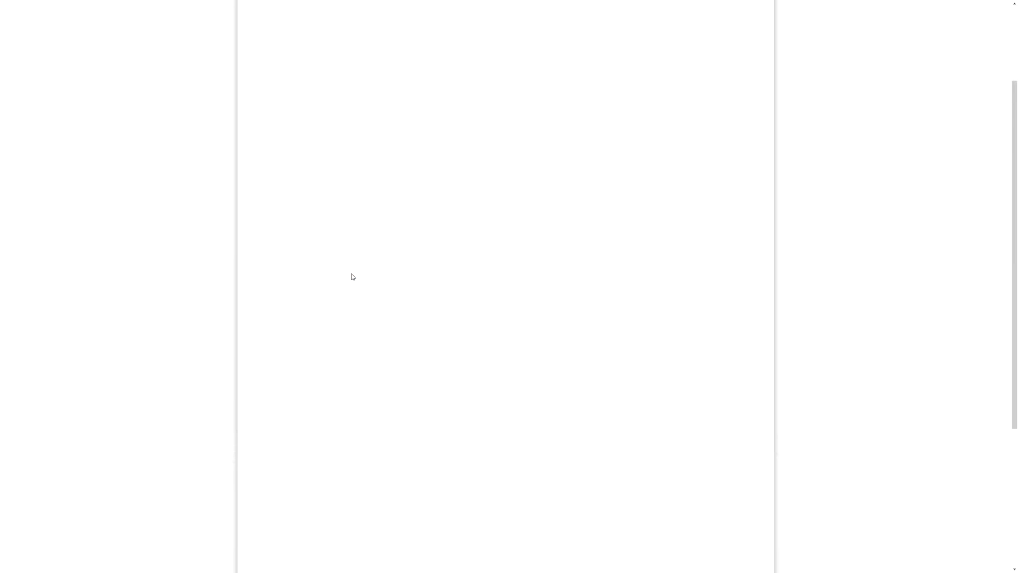
{"action": "scroll", "coordinate": [409, 381], "scroll_direction": "down", "scroll_amount": 1}
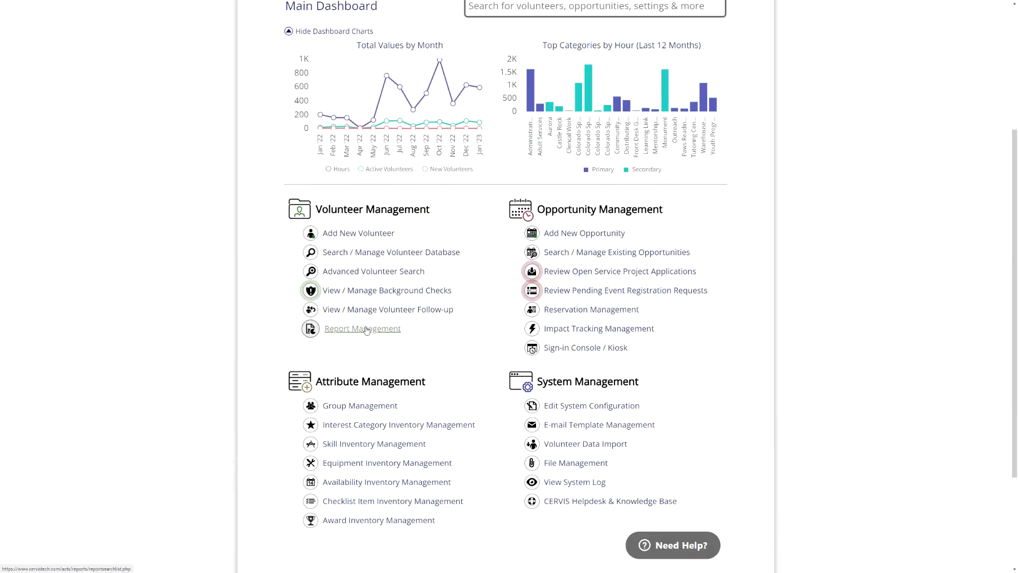
{"action": "left_click", "coordinate": [359, 330]}
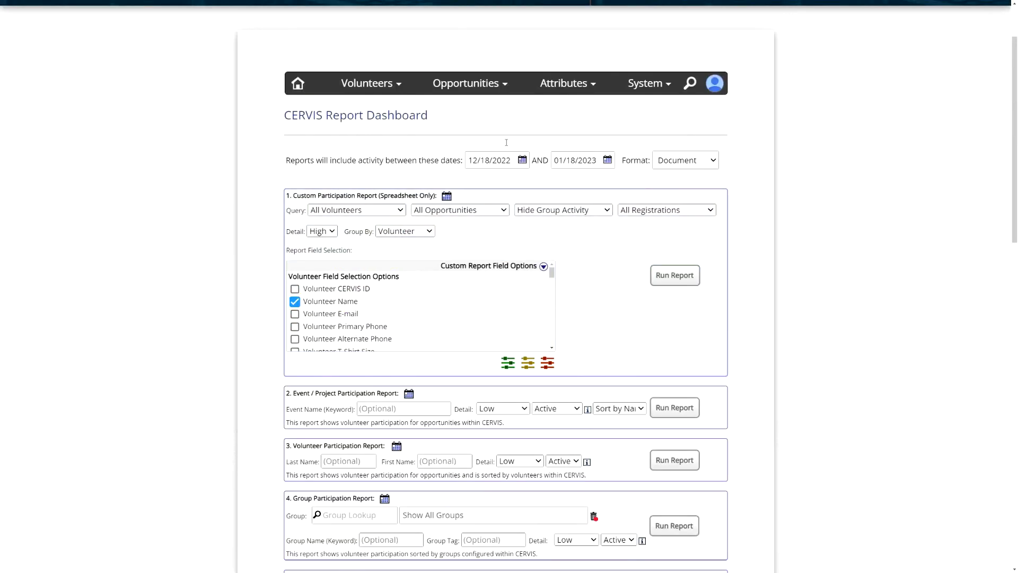
- Set the start date of the report activity range to 01/01/2022
{"action": "left_click", "coordinate": [511, 161]}
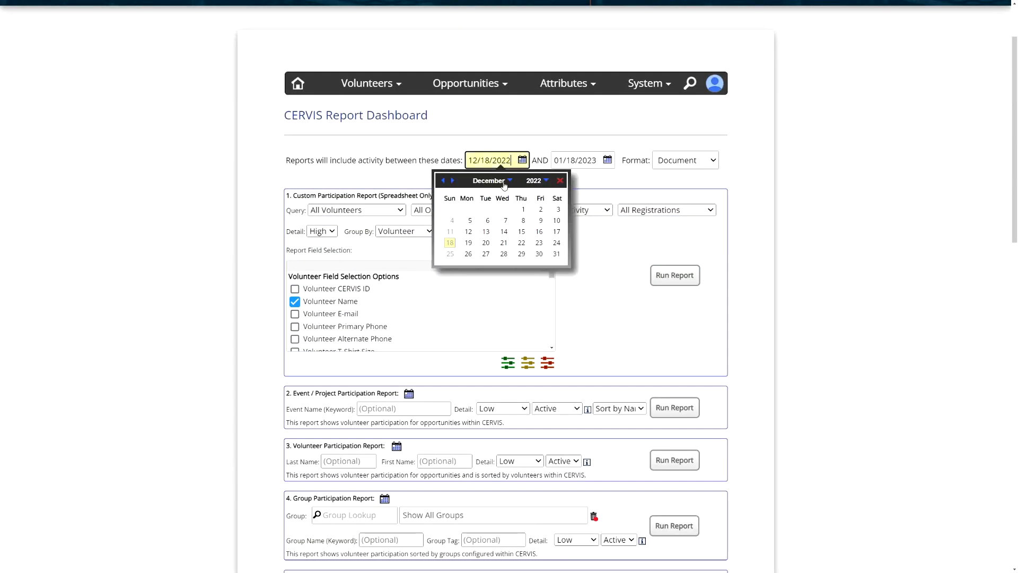
{"action": "left_click", "coordinate": [504, 185]}
{"action": "left_click", "coordinate": [509, 182]}
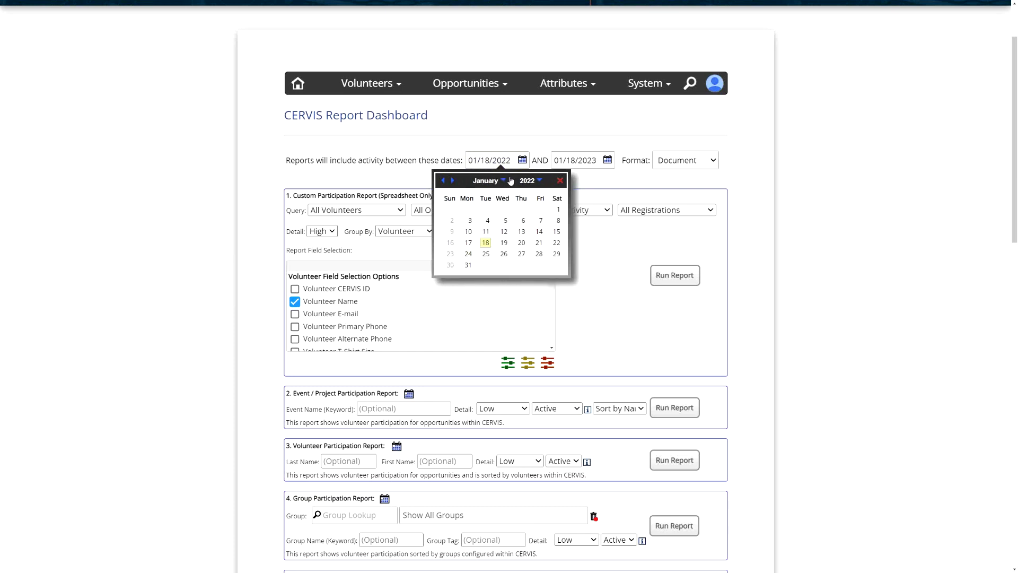
{"action": "left_click", "coordinate": [559, 210]}
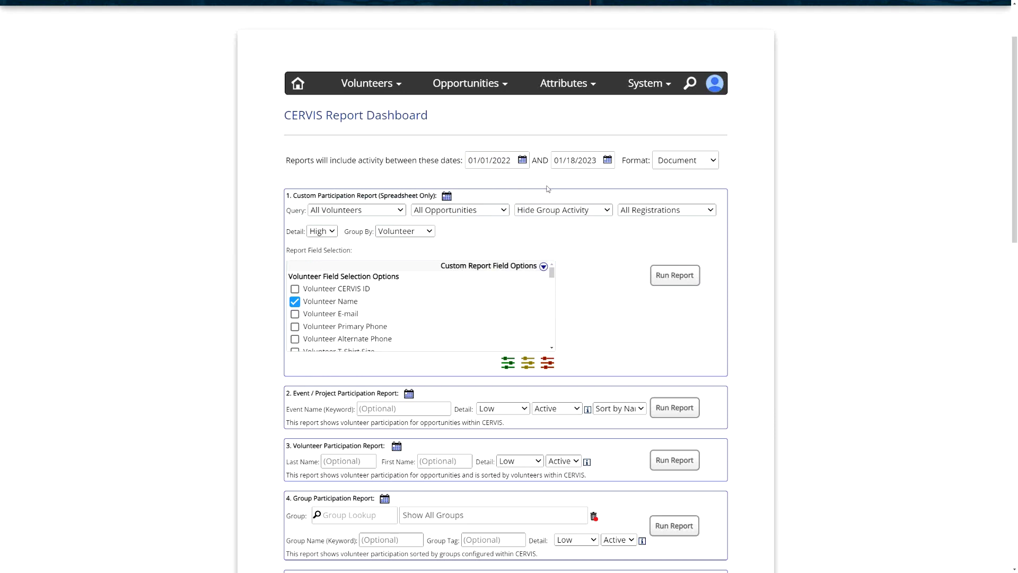
- Check the available report formats, keeping Document, and expand the field options of the Award Recipient Report
{"action": "left_click", "coordinate": [676, 161]}
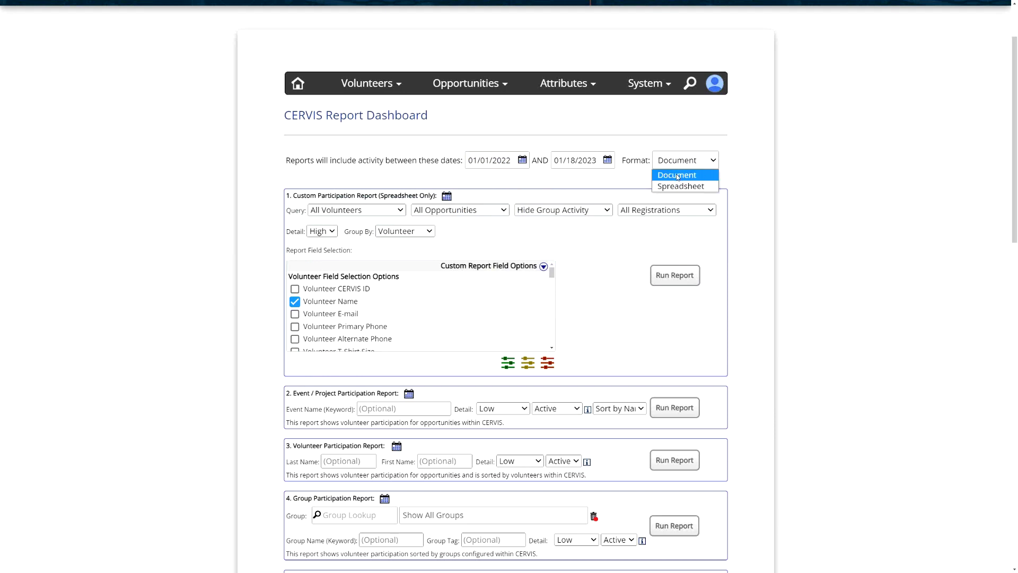
{"action": "left_click", "coordinate": [649, 150]}
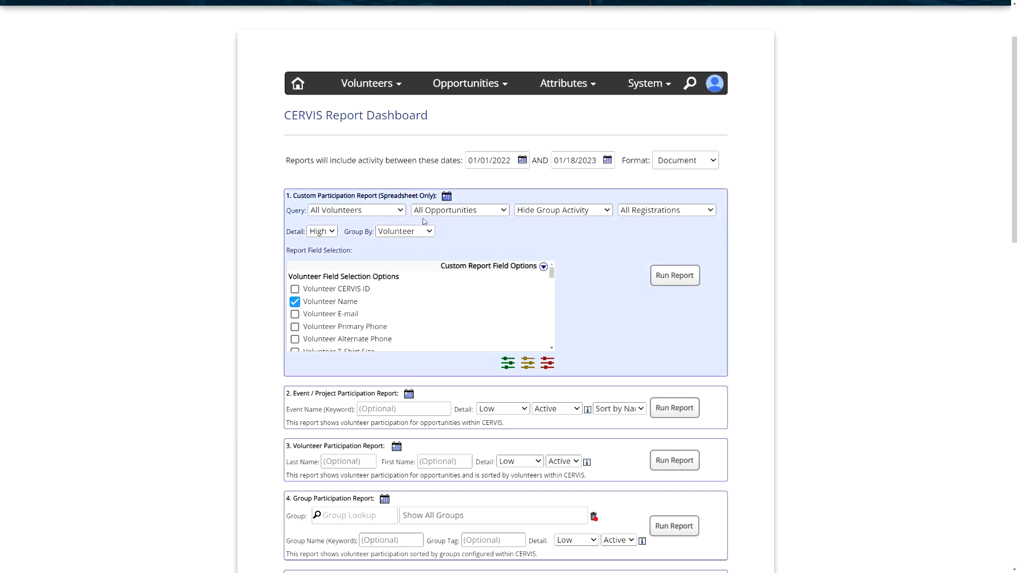
{"action": "scroll", "coordinate": [424, 221], "scroll_direction": "down", "scroll_amount": 13}
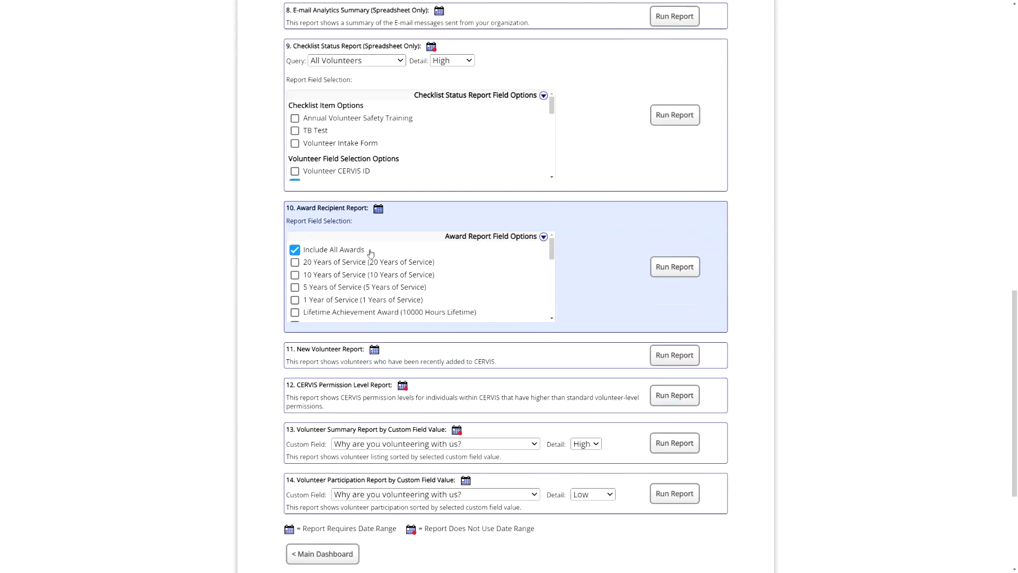
{"action": "scroll", "coordinate": [370, 254], "scroll_direction": "down", "scroll_amount": 1}
{"action": "left_click_drag", "start_coordinate": [304, 196], "coordinate": [361, 196]}
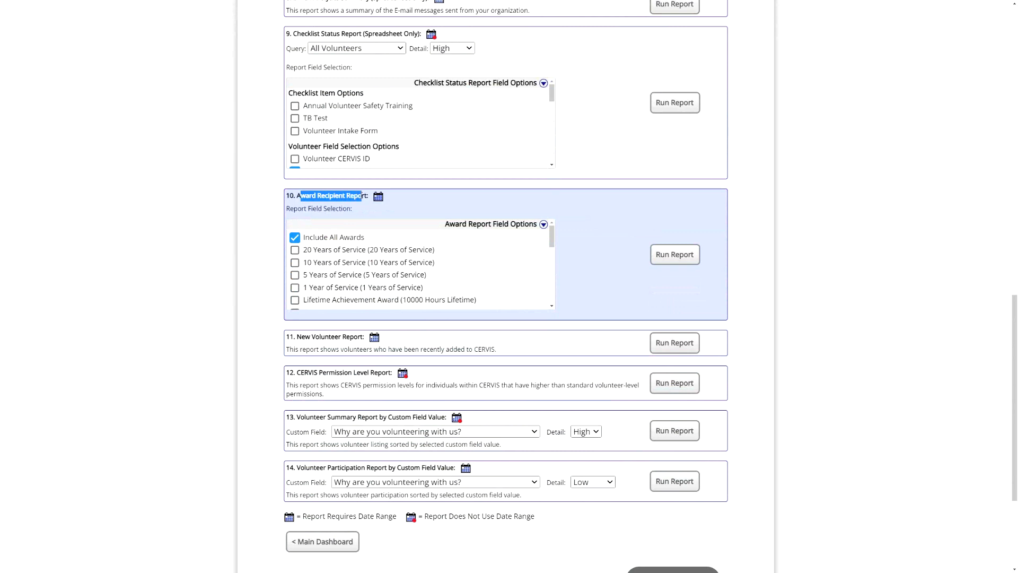
{"action": "left_click", "coordinate": [467, 223]}
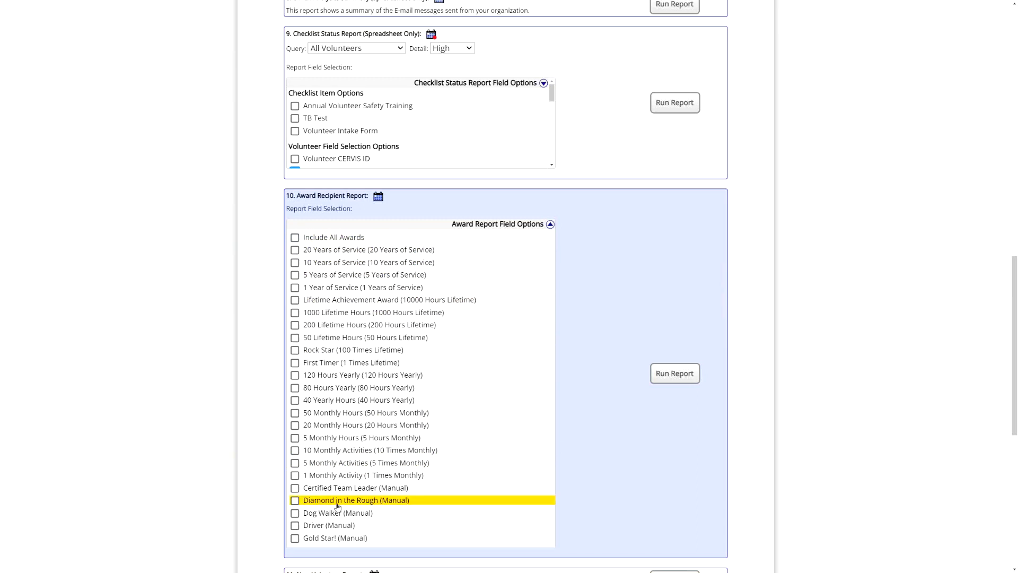
- Select the Driver, Certified Team Leader, 5 Monthly Activities and 20 Monthly Hours awards for the Award Recipient Report
{"action": "left_click", "coordinate": [335, 527]}
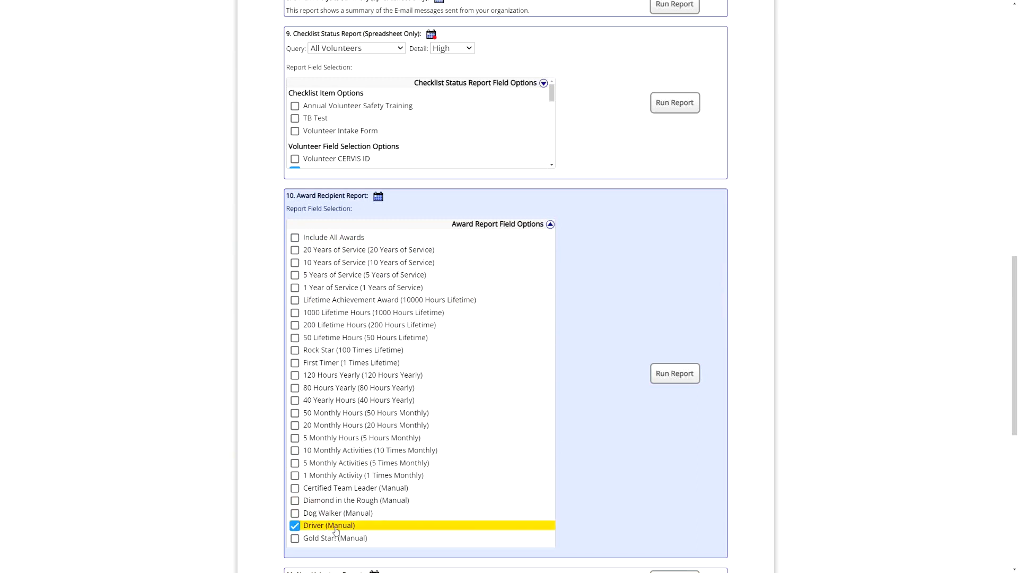
{"action": "left_click", "coordinate": [342, 488]}
{"action": "left_click", "coordinate": [366, 463]}
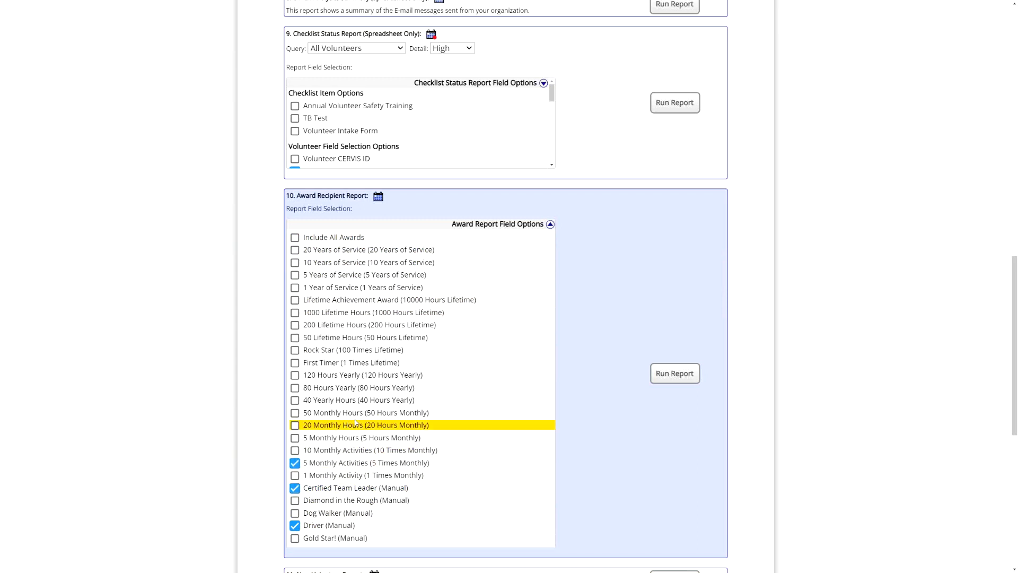
{"action": "left_click", "coordinate": [392, 425]}
- Include all awards in the Award Recipient Report and clear the individually selected awards
{"action": "left_click", "coordinate": [324, 237]}
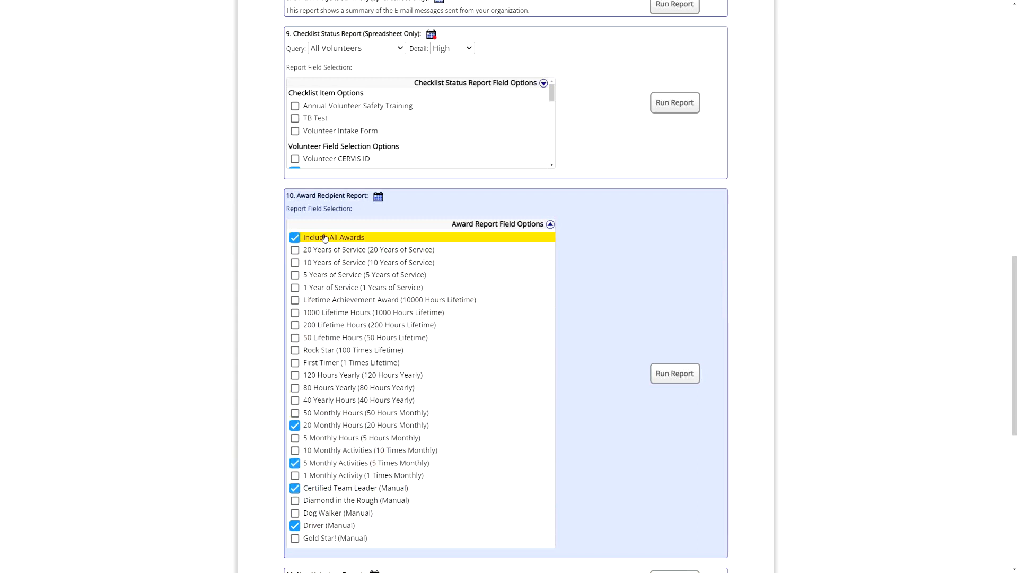
{"action": "left_click", "coordinate": [341, 431]}
{"action": "left_click", "coordinate": [339, 464]}
{"action": "left_click", "coordinate": [340, 491]}
{"action": "left_click", "coordinate": [338, 527]}
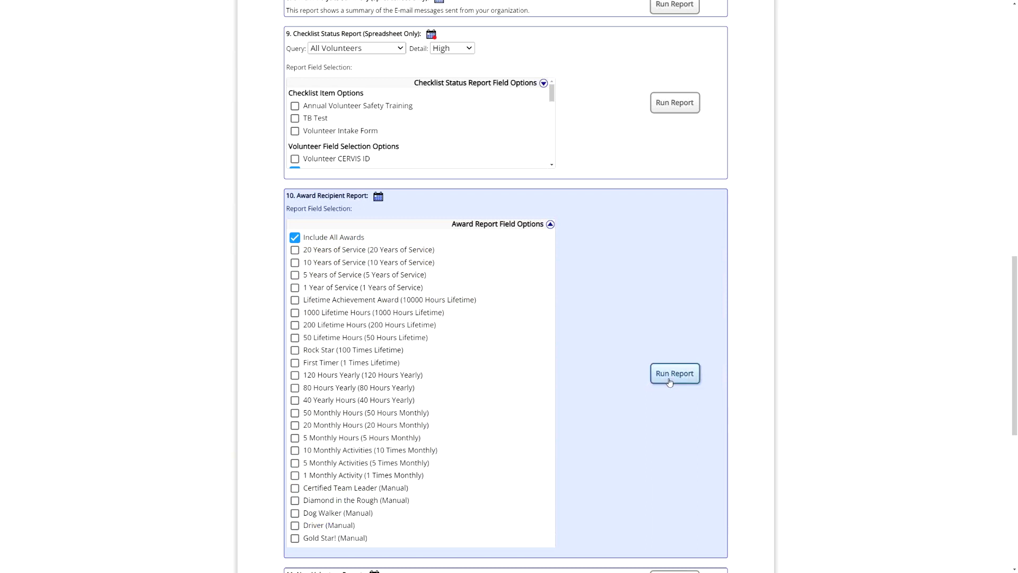
- Run the Award Recipient Report and open the downloaded award_summary.doc in Word
{"action": "left_click", "coordinate": [671, 374]}
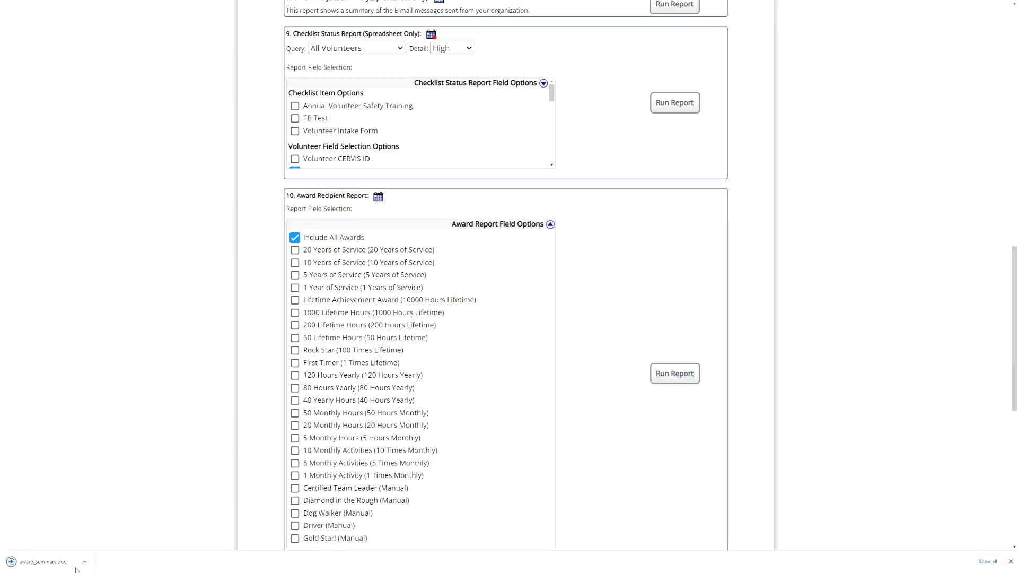
{"action": "left_click", "coordinate": [33, 564]}
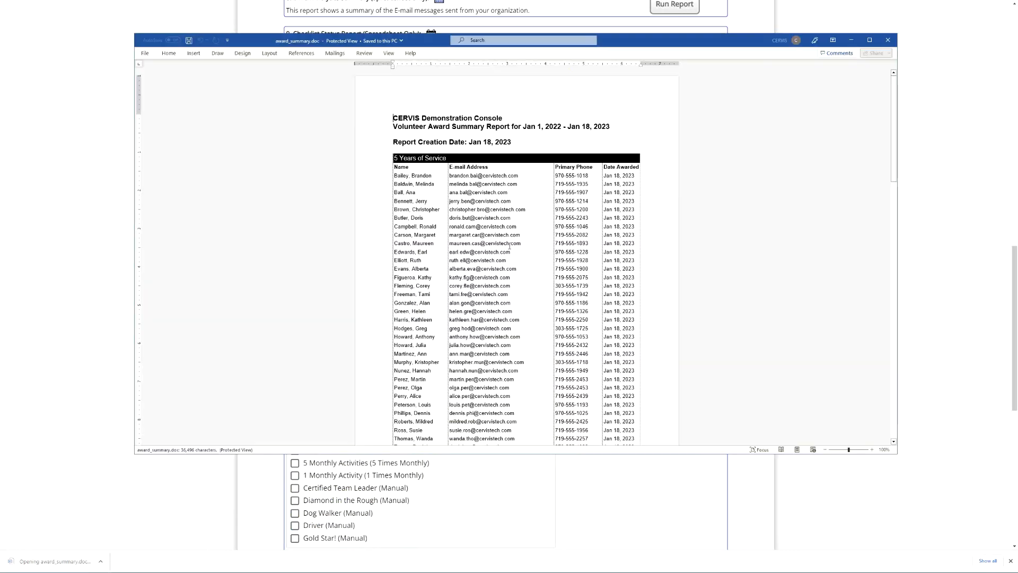
{"action": "scroll", "coordinate": [516, 241], "scroll_direction": "up", "scroll_amount": 3}
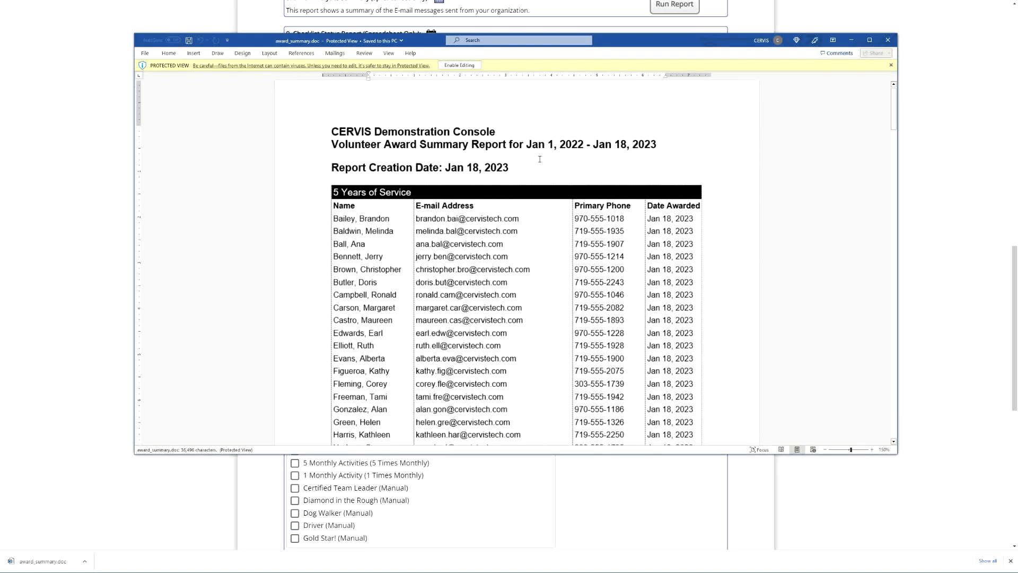
- Examine the award summary's date range, award sections, recipients' award dates and section totals, and close the document
{"action": "left_click", "coordinate": [575, 134]}
{"action": "left_click_drag", "start_coordinate": [555, 144], "coordinate": [654, 148]}
{"action": "left_click", "coordinate": [651, 149]}
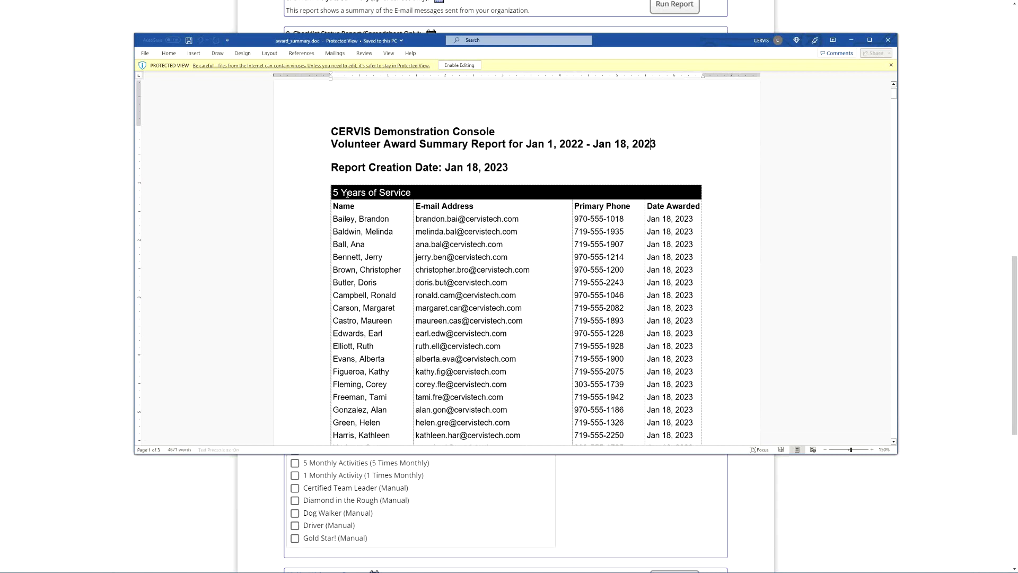
{"action": "left_click", "coordinate": [425, 193]}
{"action": "left_click_drag", "start_coordinate": [656, 220], "coordinate": [702, 221]}
{"action": "left_click", "coordinate": [677, 230]}
{"action": "scroll", "coordinate": [648, 244], "scroll_direction": "down", "scroll_amount": 15}
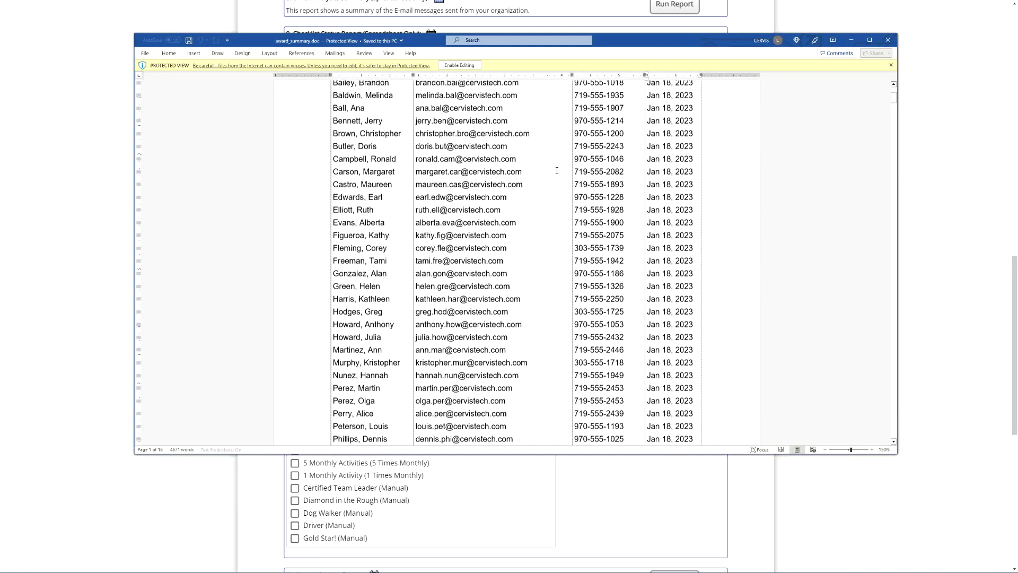
{"action": "left_click", "coordinate": [603, 157]}
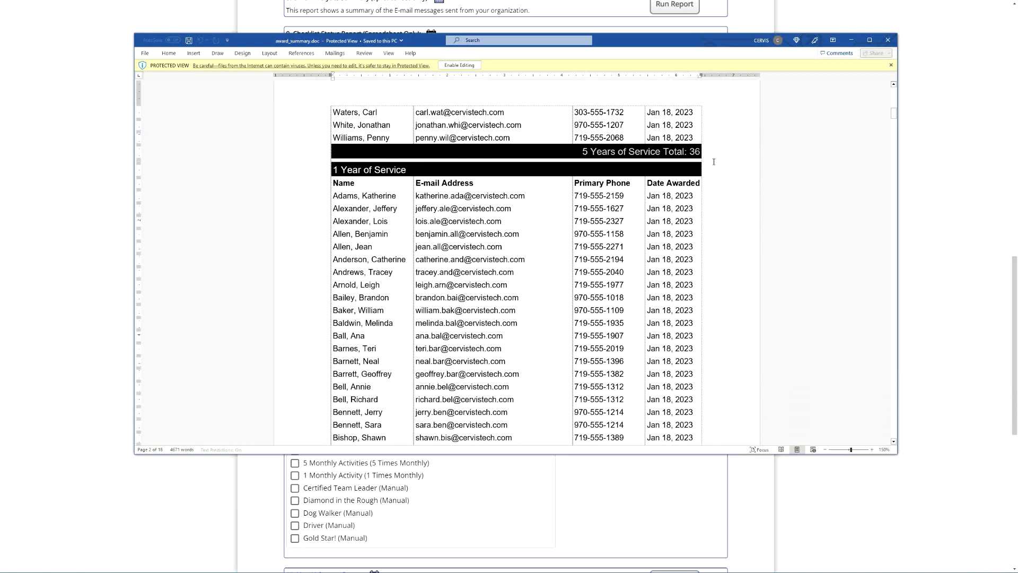
{"action": "left_click", "coordinate": [694, 156]}
{"action": "scroll", "coordinate": [446, 220], "scroll_direction": "down", "scroll_amount": 20}
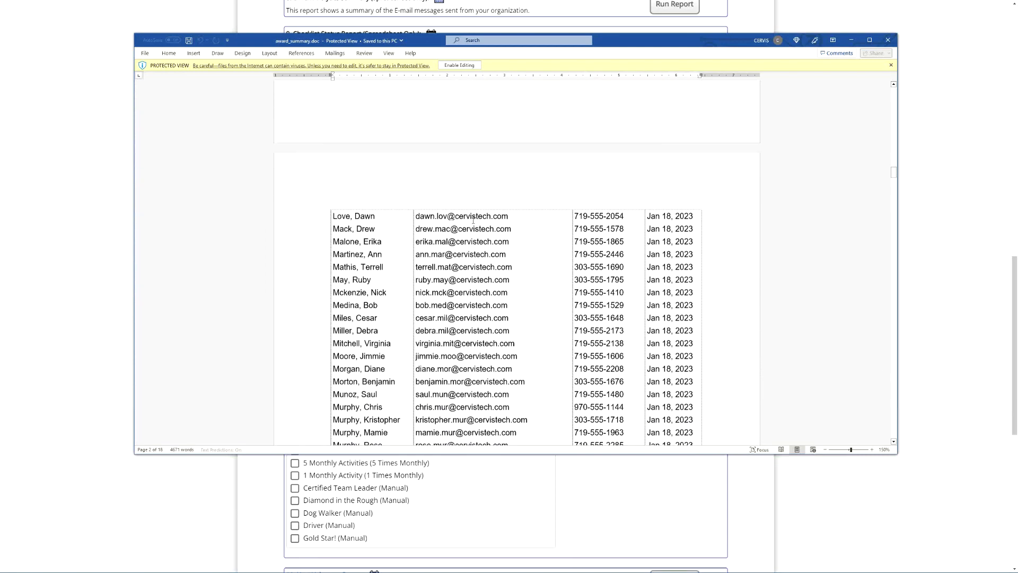
{"action": "scroll", "coordinate": [471, 215], "scroll_direction": "down", "scroll_amount": 20}
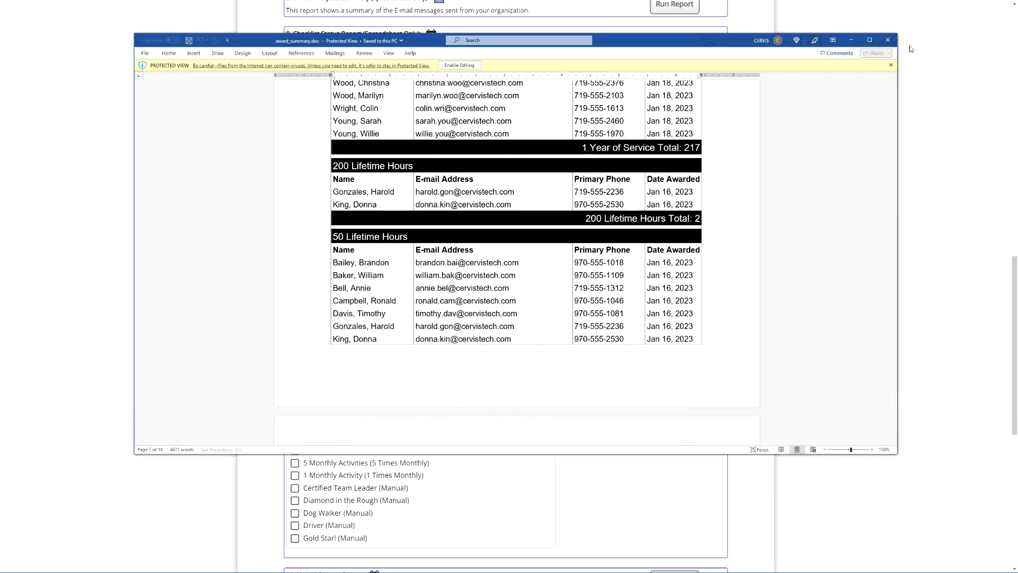
{"action": "left_click", "coordinate": [889, 41]}
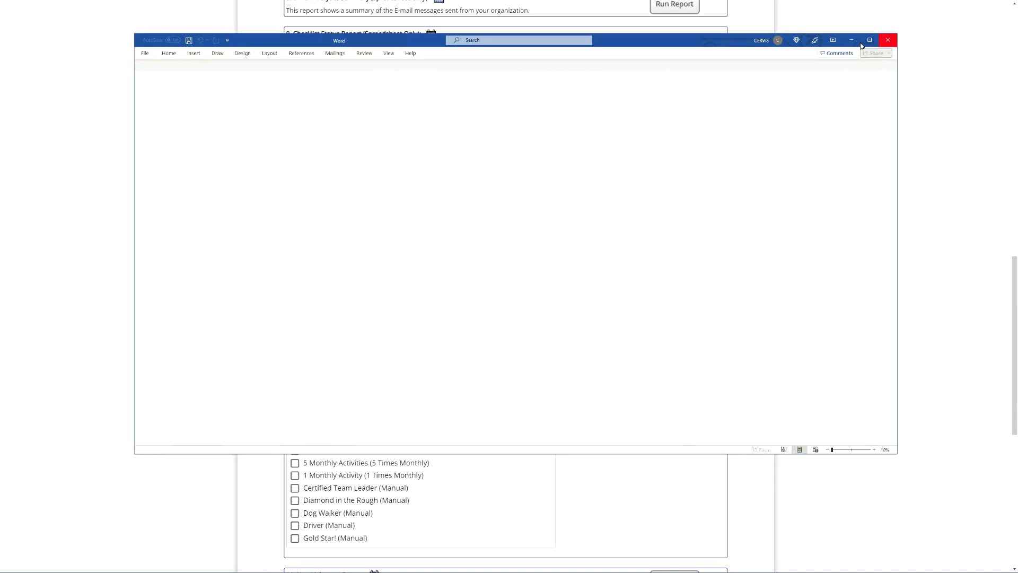
- Leave the Report Dashboard and return to the Main Dashboard
{"action": "scroll", "coordinate": [279, 355], "scroll_direction": "down", "scroll_amount": 1}
{"action": "scroll", "coordinate": [279, 354], "scroll_direction": "down", "scroll_amount": 8}
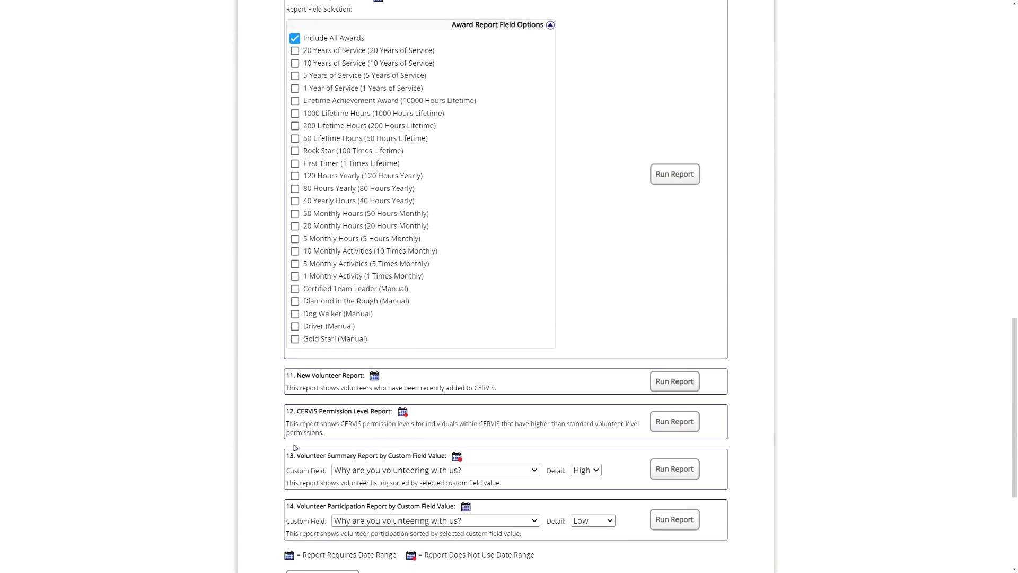
{"action": "left_click", "coordinate": [328, 366]}
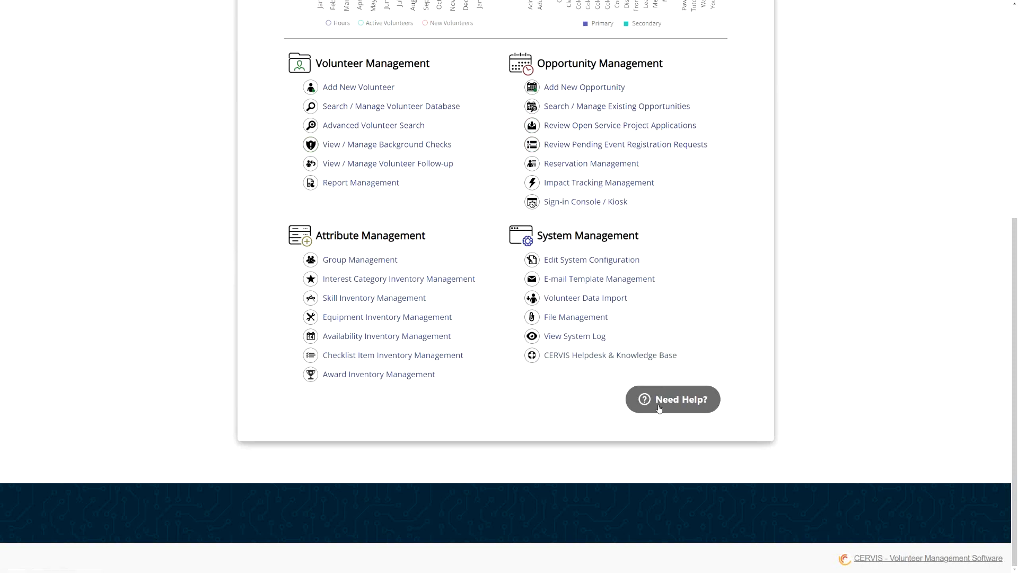
- Search the customer support help for "awards", view the Priority Email Support form, and minimize the support window without sending a message
{"action": "left_click", "coordinate": [682, 407]}
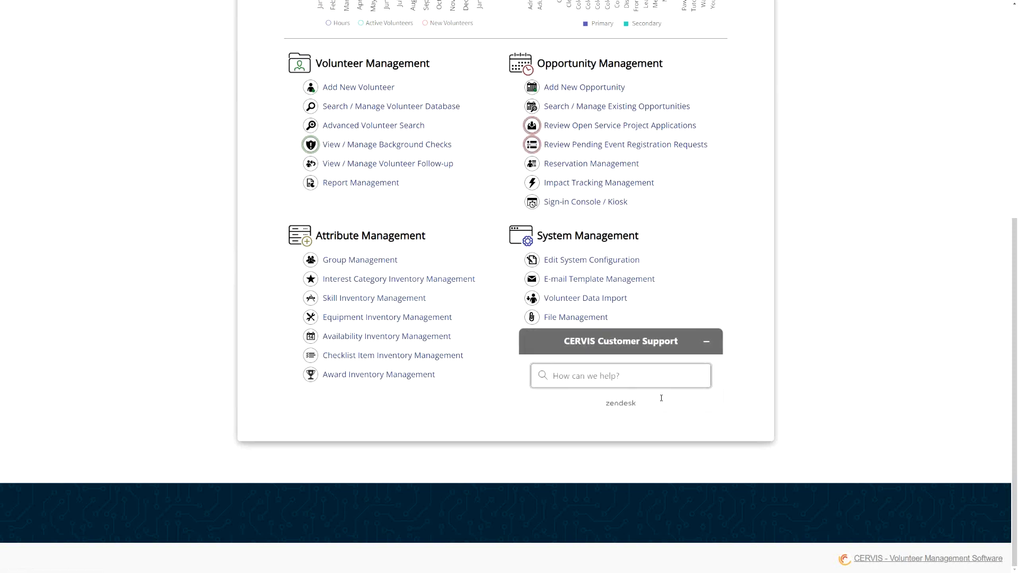
{"action": "type", "text": "awards"}
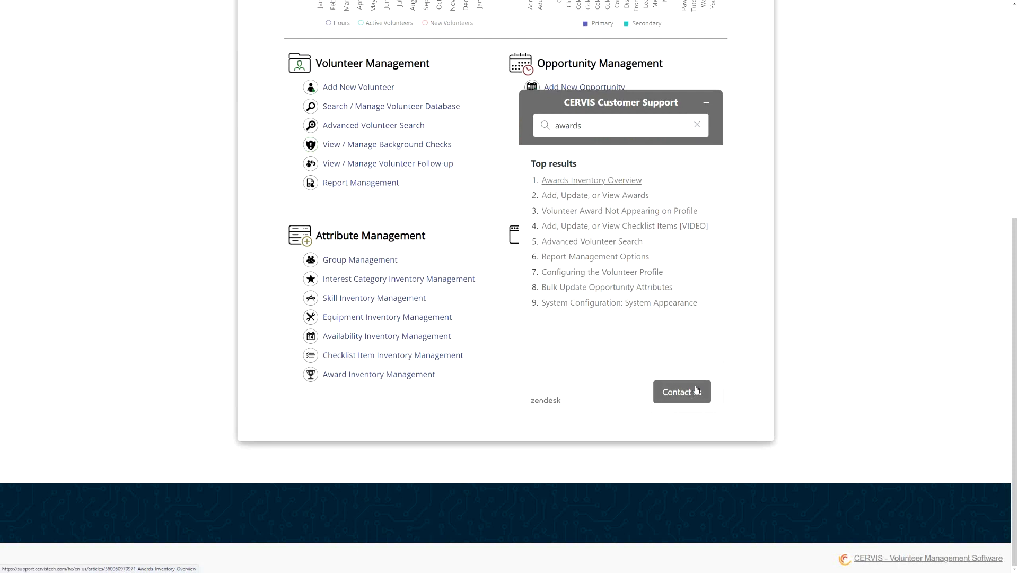
{"action": "left_click", "coordinate": [682, 398]}
{"action": "left_click", "coordinate": [586, 291]}
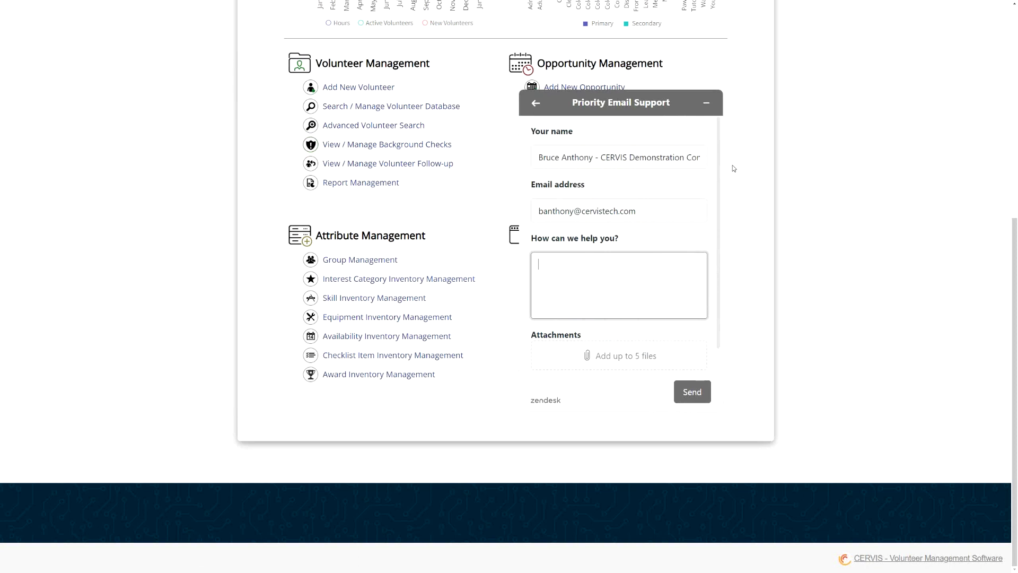
{"action": "left_click", "coordinate": [706, 103]}
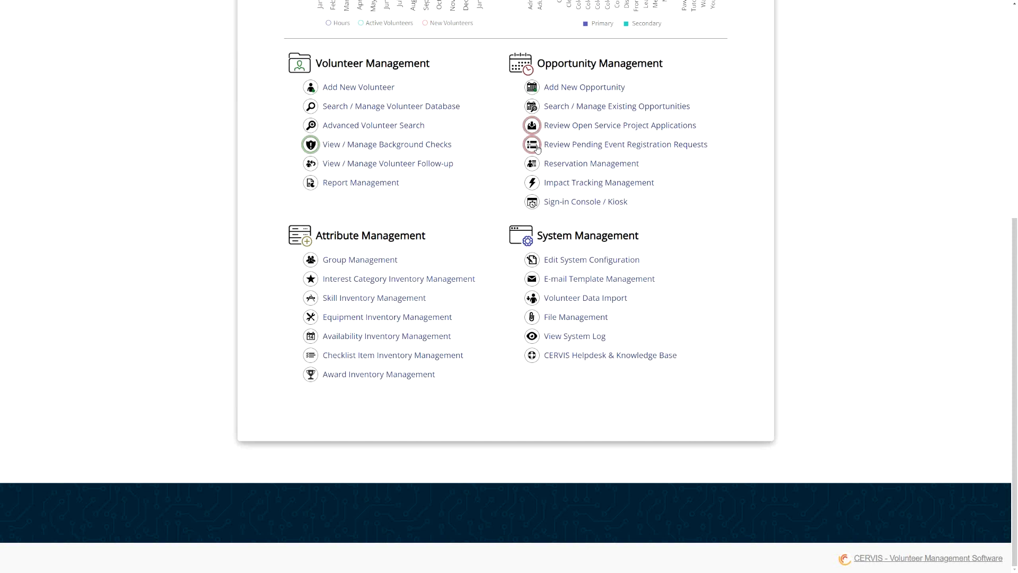